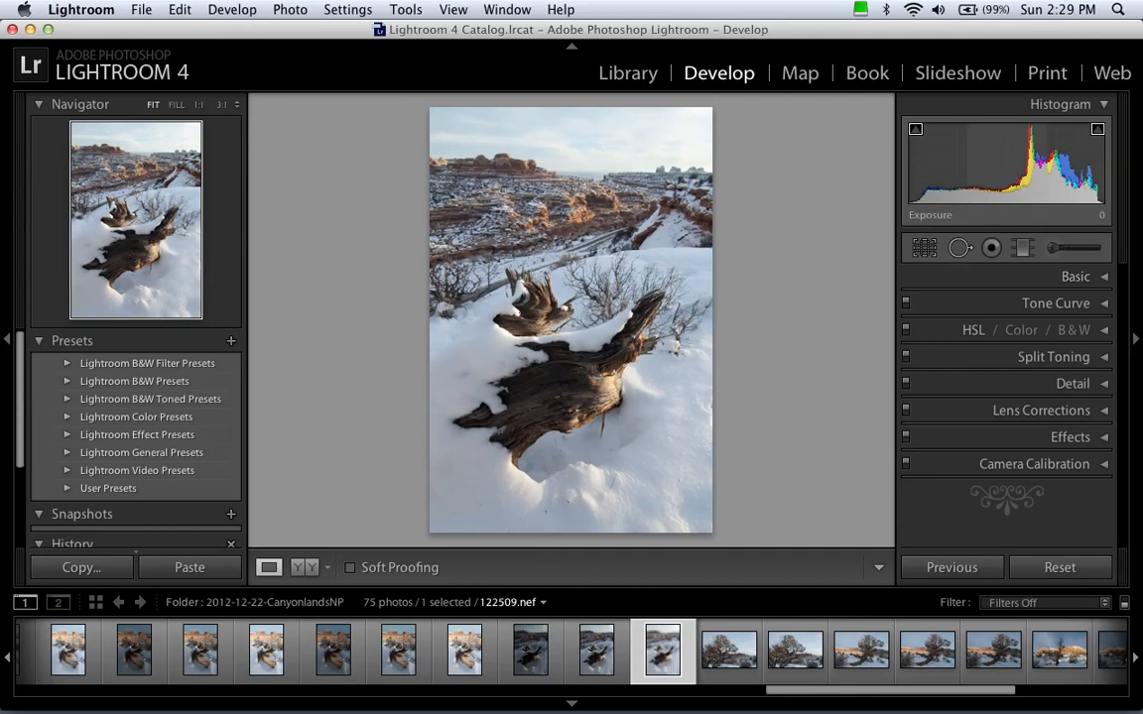
# Try raising the exposure to +2.24 and strongly darkening the photo through the histogram, undoing each change.
pyautogui.moveTo(1013, 182); pyautogui.dragTo(1116, 182)
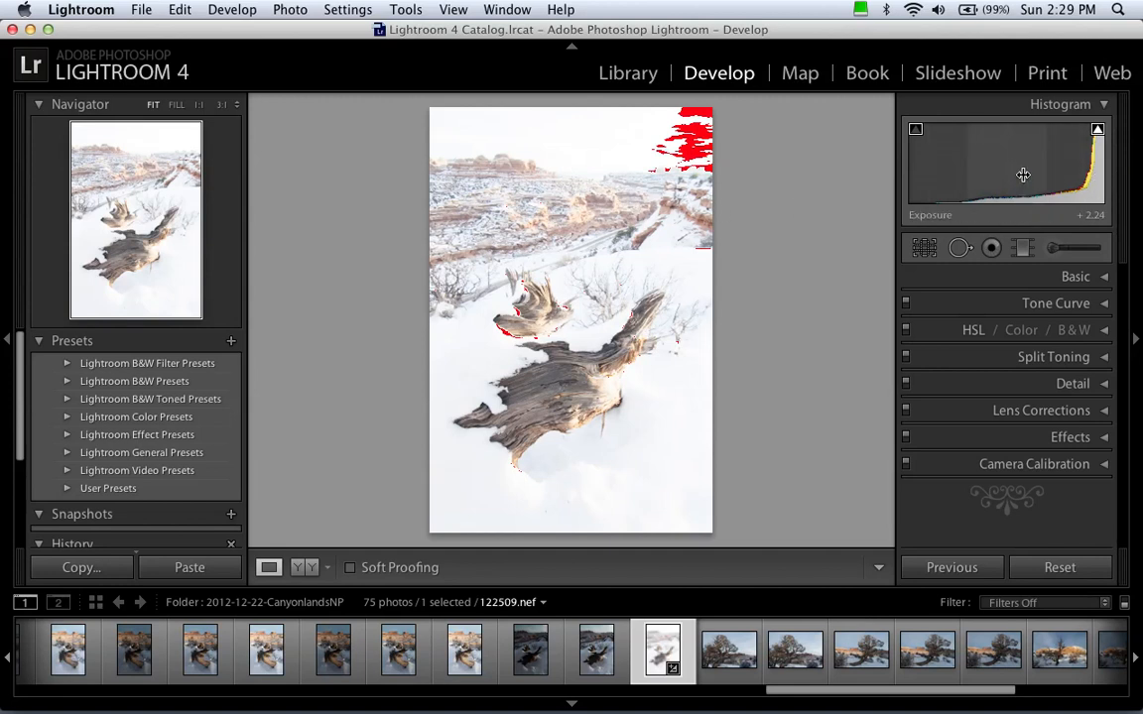
pyautogui.press('super+z')
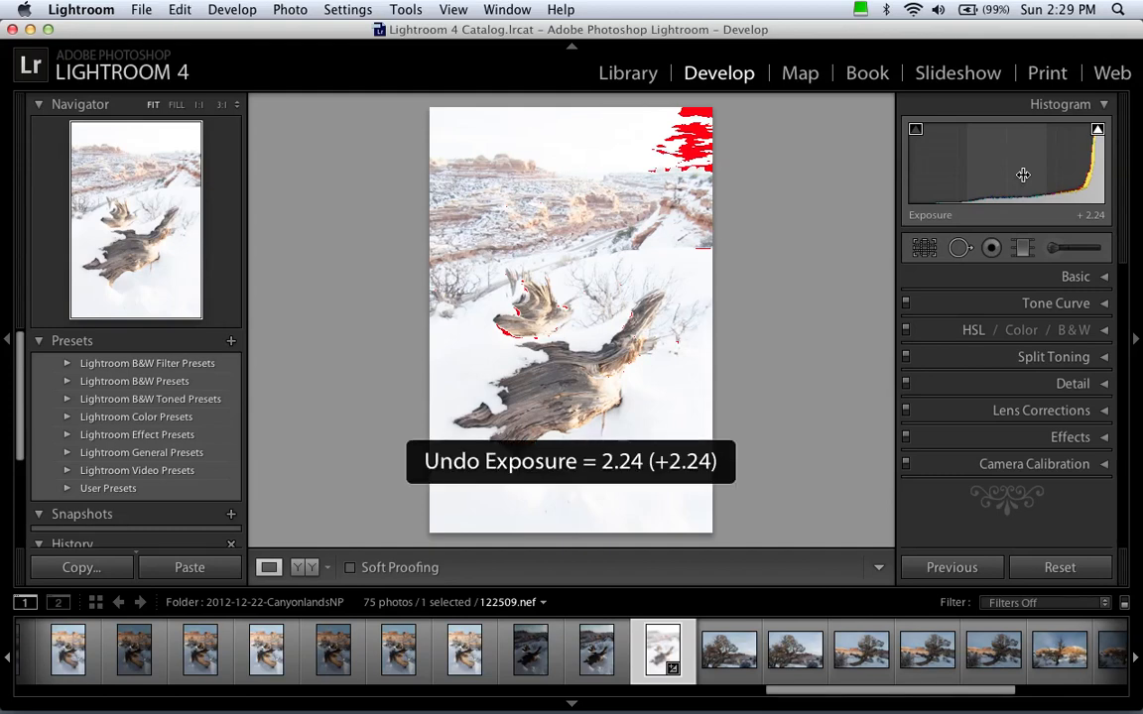
pyautogui.moveTo(1007, 164); pyautogui.dragTo(843, 161)
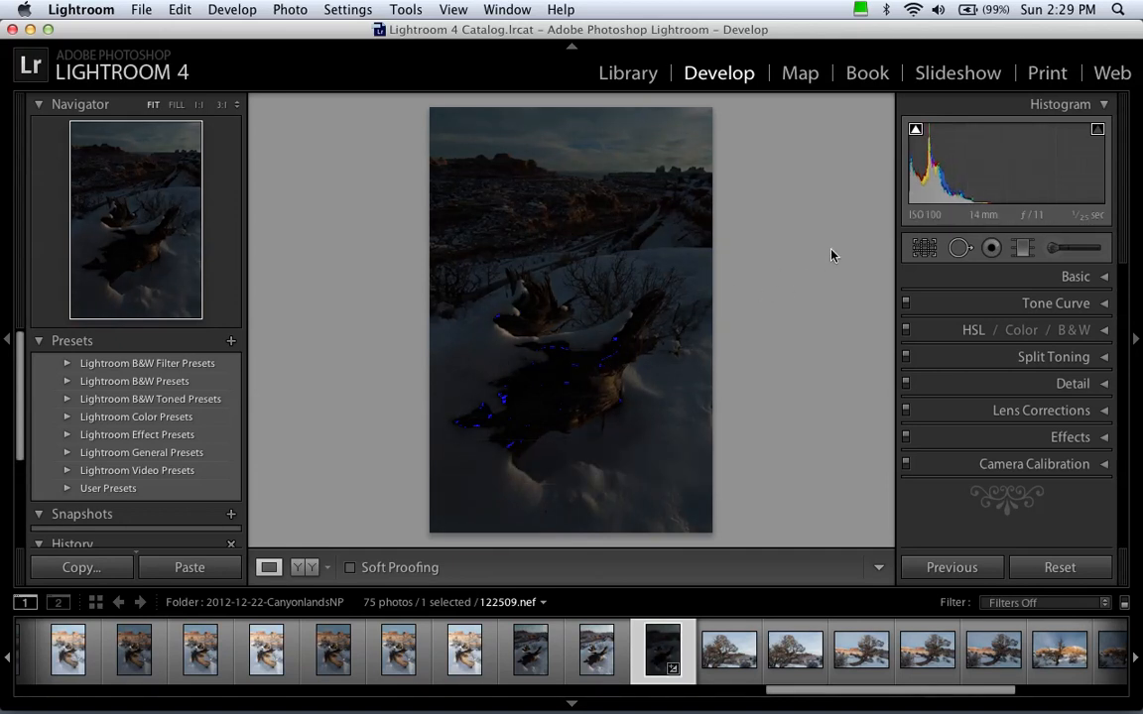
pyautogui.press('super+z')
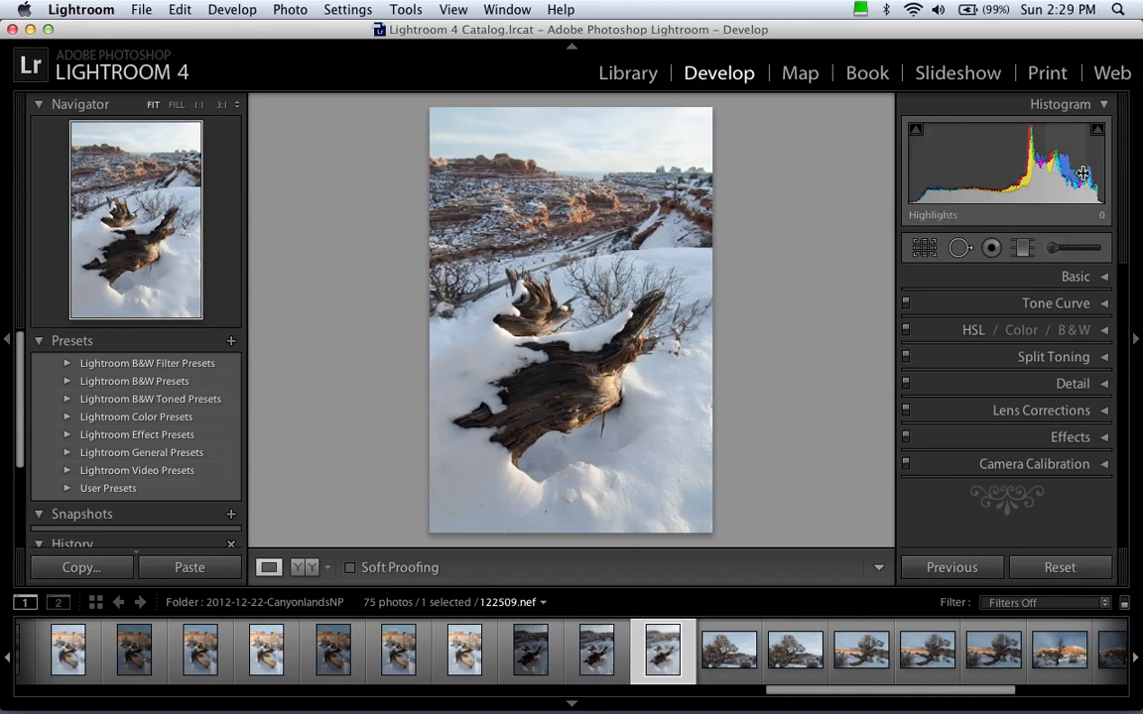
# Try Highlights +12 and an exposure shift of about -0.22 through the histogram, and return the photo to its Import history state.
pyautogui.moveTo(1069, 173)
pyautogui.mouseDown()
pyautogui.moveTo(1032, 173)
pyautogui.moveTo(1076, 174)
pyautogui.mouseUp()
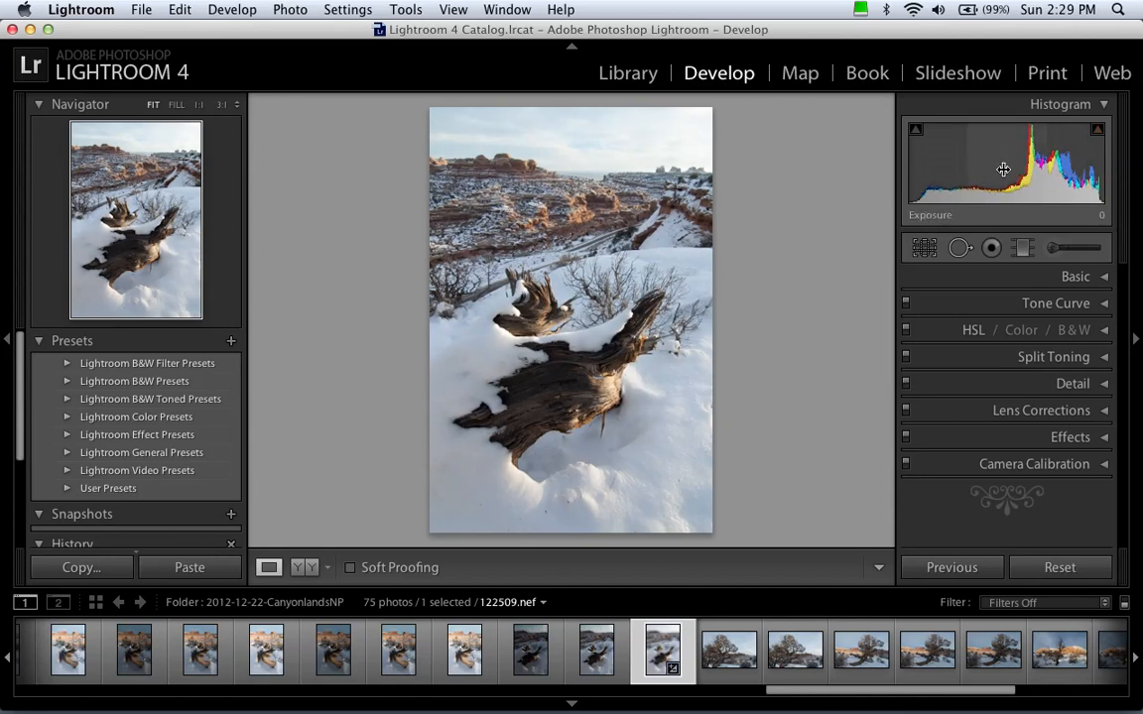
pyautogui.moveTo(1004, 167); pyautogui.dragTo(1035, 165)
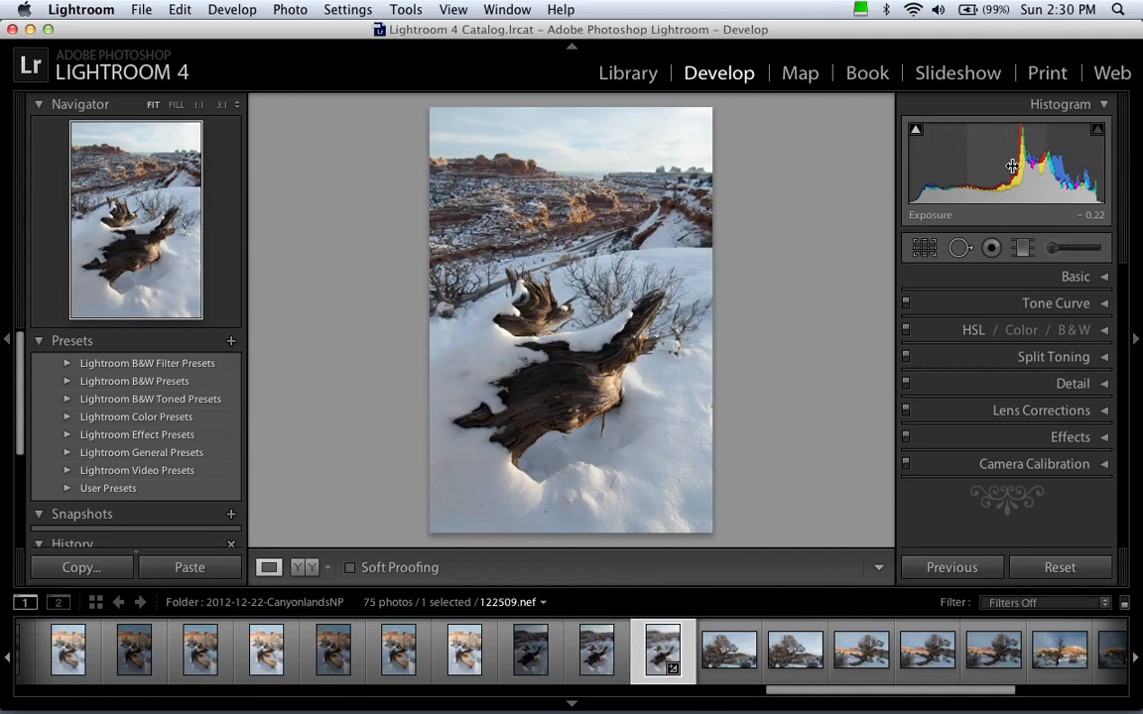
pyautogui.press('super+z')
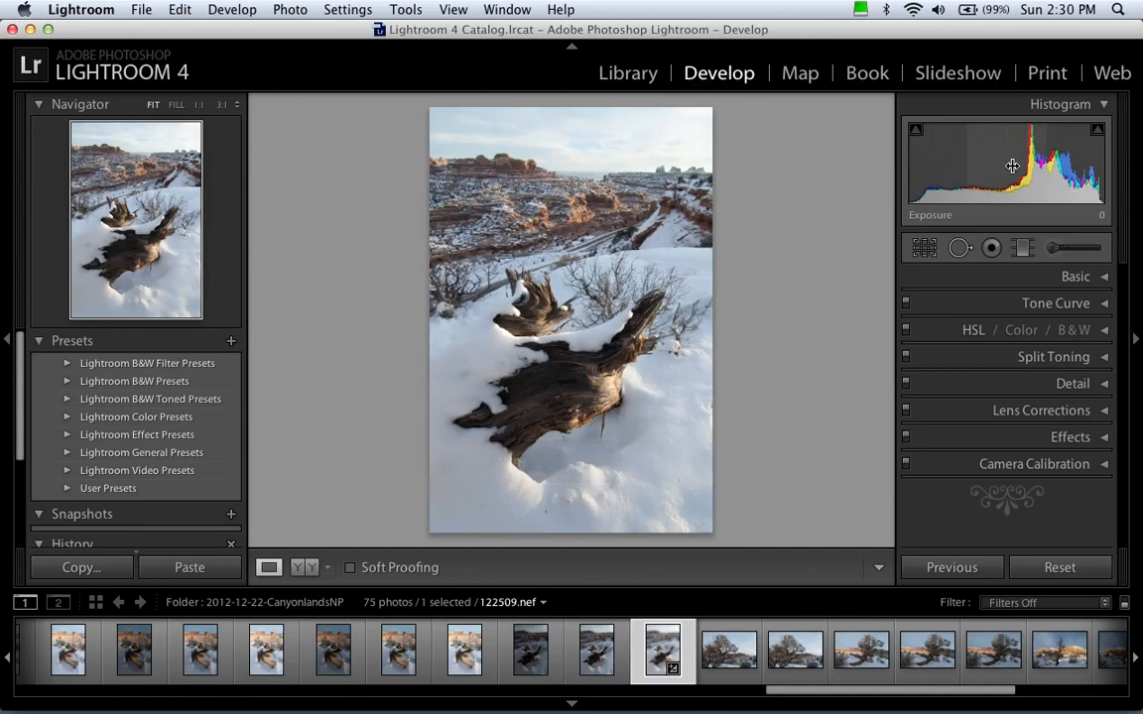
pyautogui.scroll(-5, 89, 395)
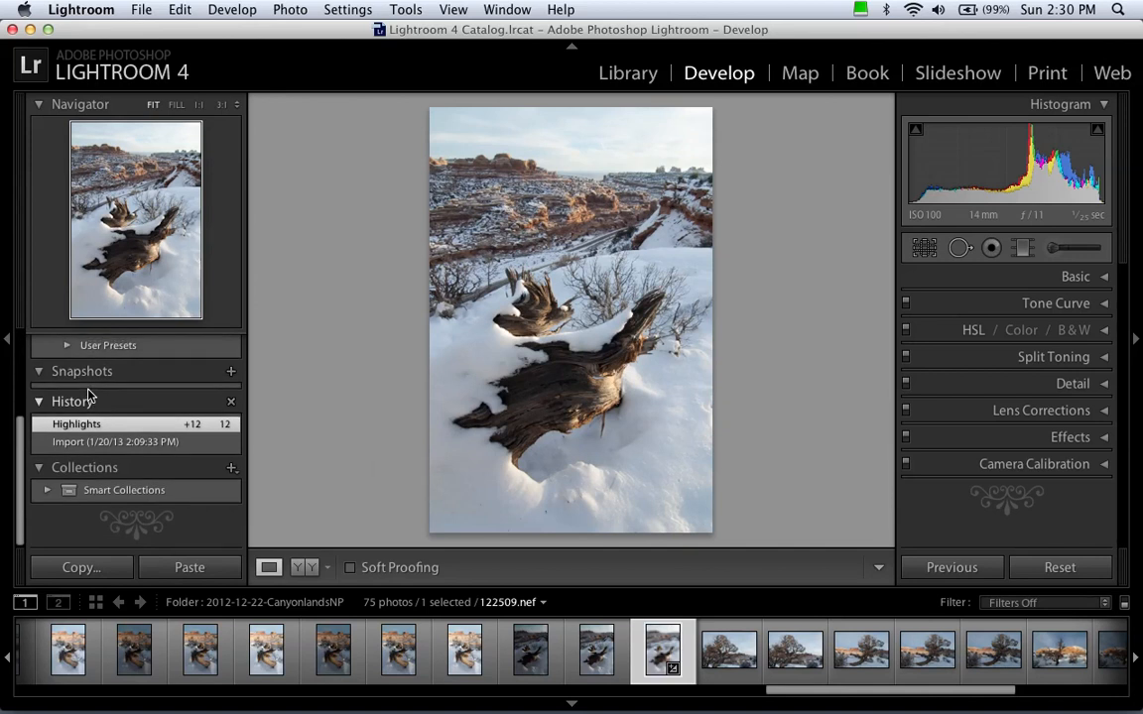
pyautogui.click(81, 449)
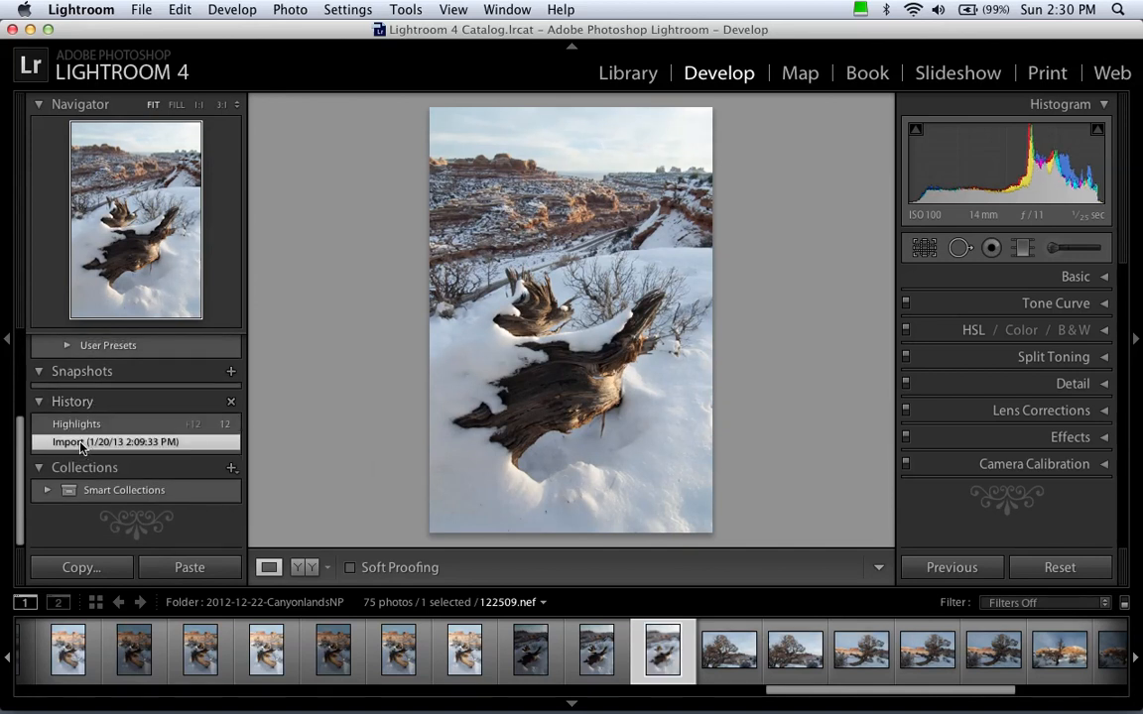
pyautogui.scroll(5, 81, 448)
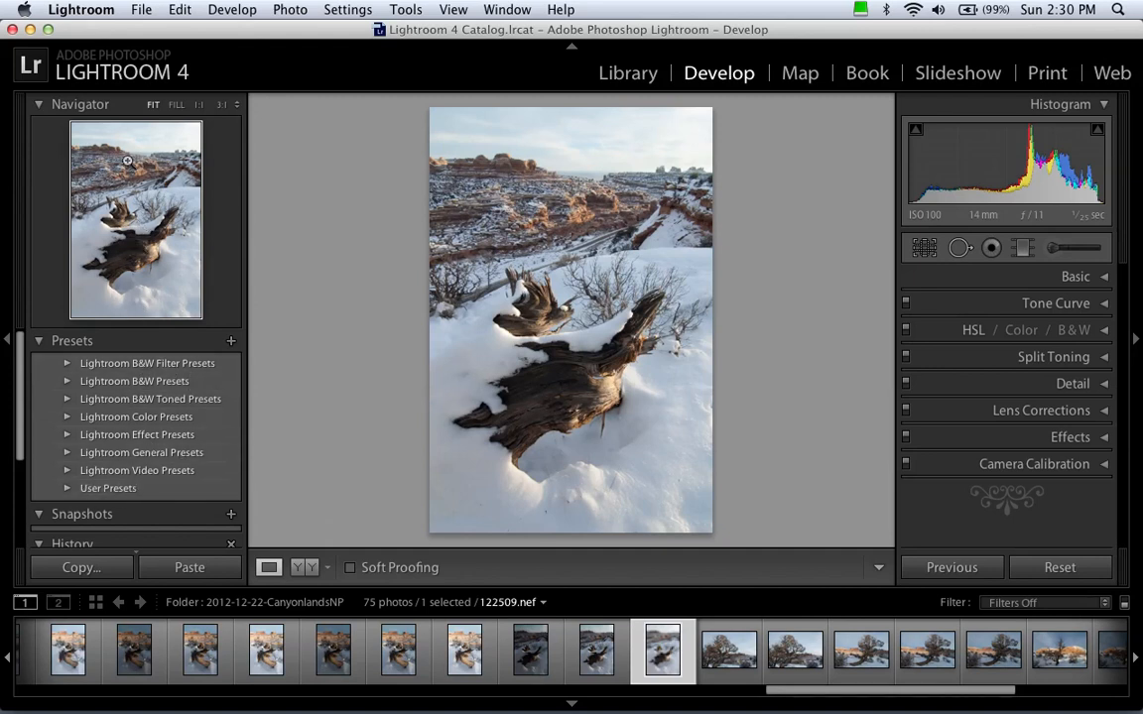
# Collapse the Navigator, Snapshots and Collections sections, and inspect the photo at 1:1 before returning to Fit view.
pyautogui.click(39, 105)
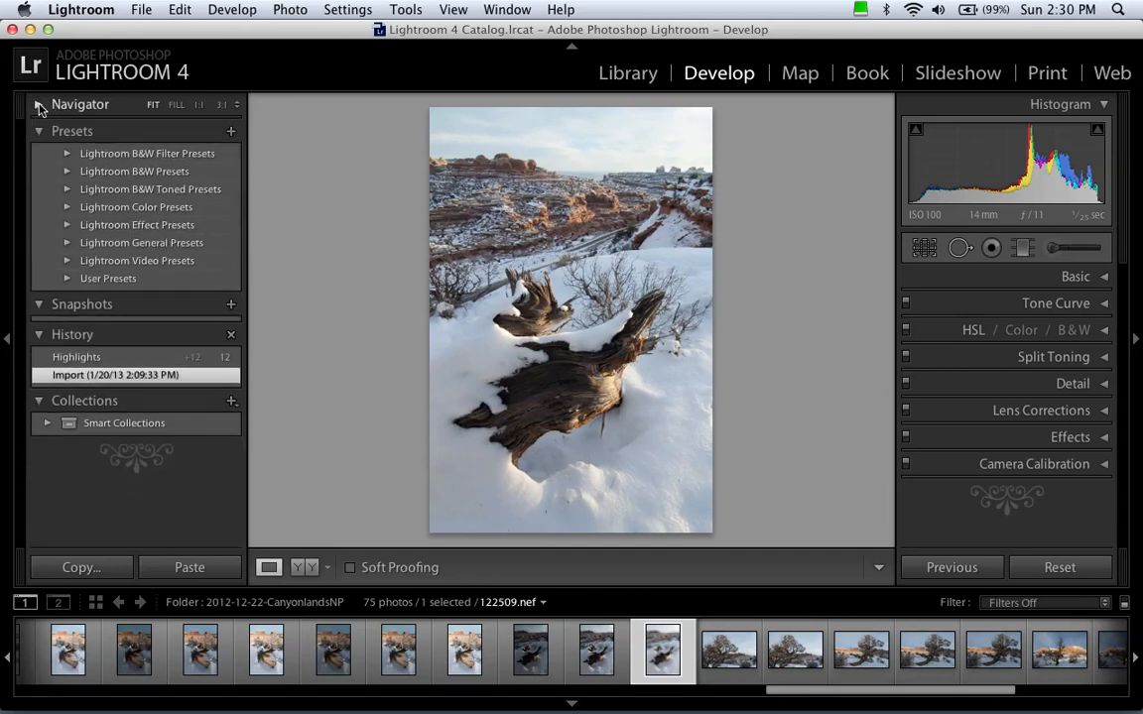
pyautogui.click(198, 106)
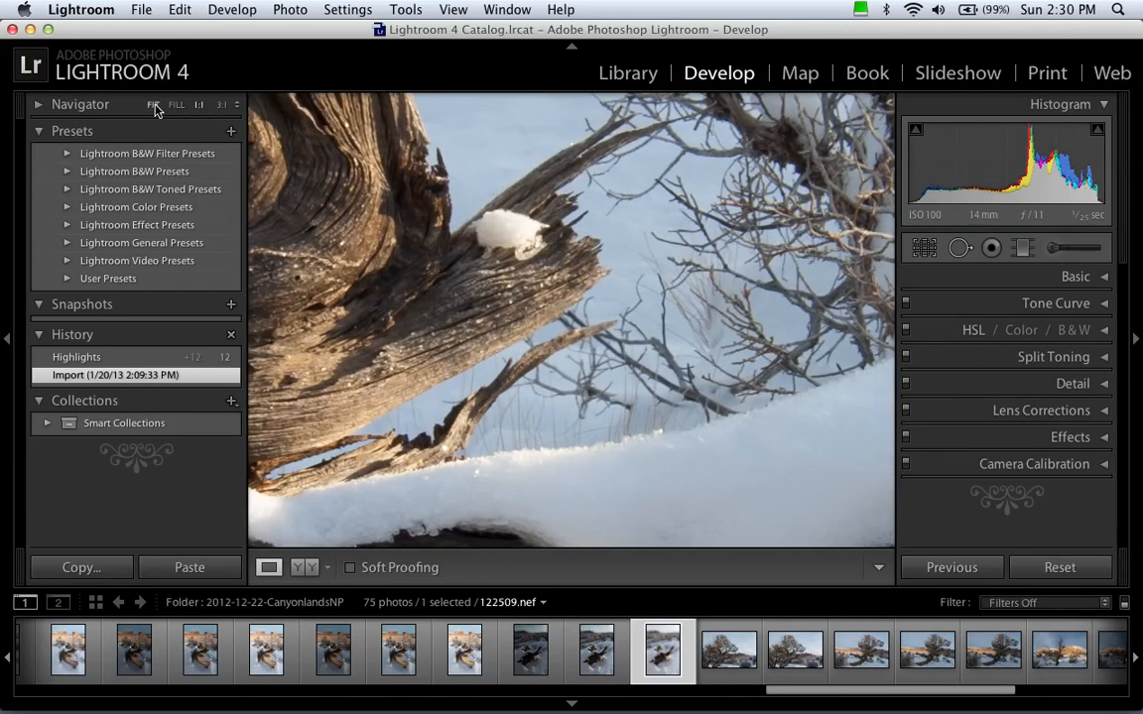
pyautogui.click(154, 105)
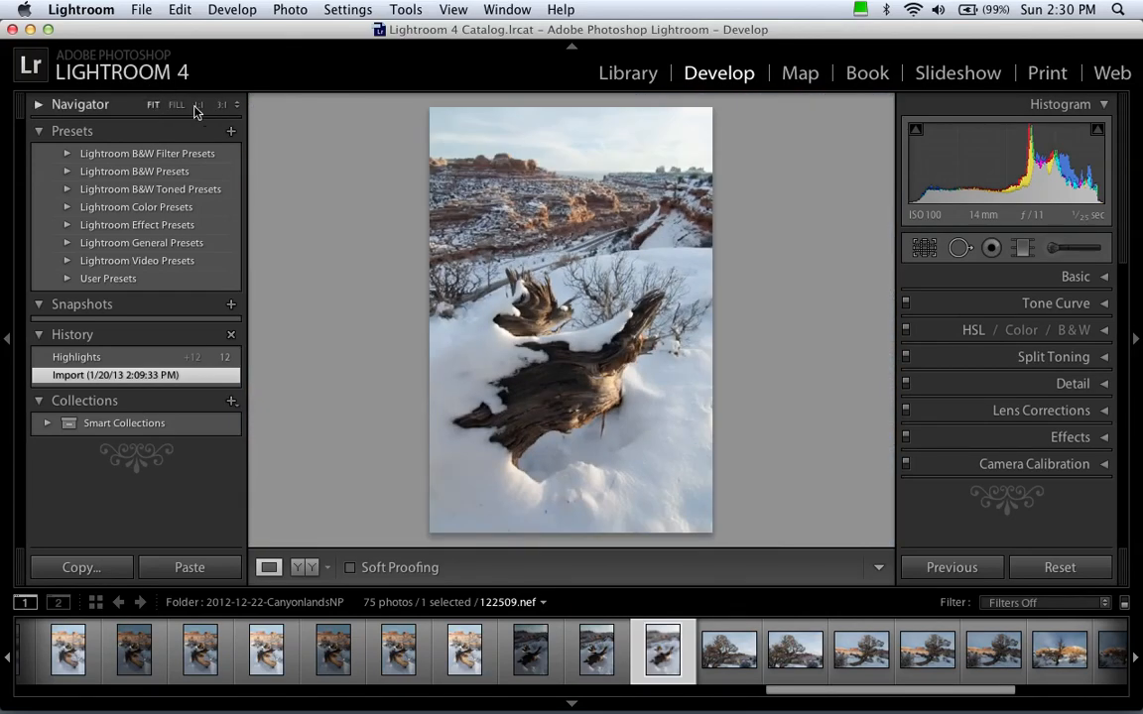
pyautogui.click(234, 104)
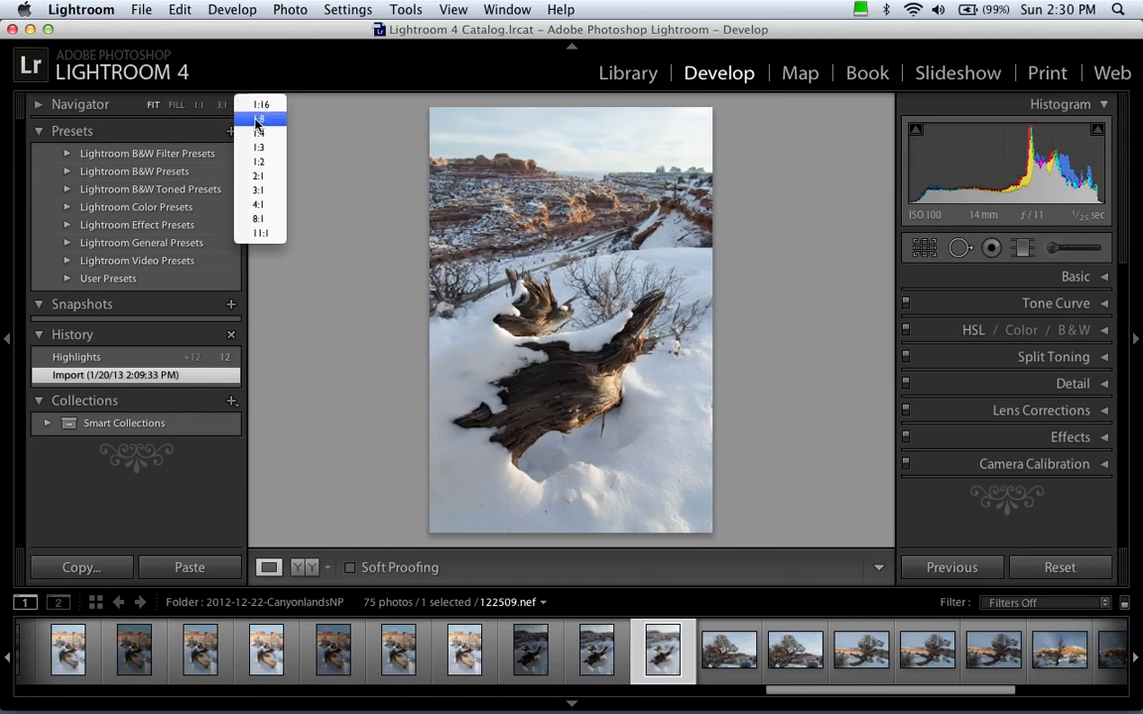
pyautogui.click(238, 32)
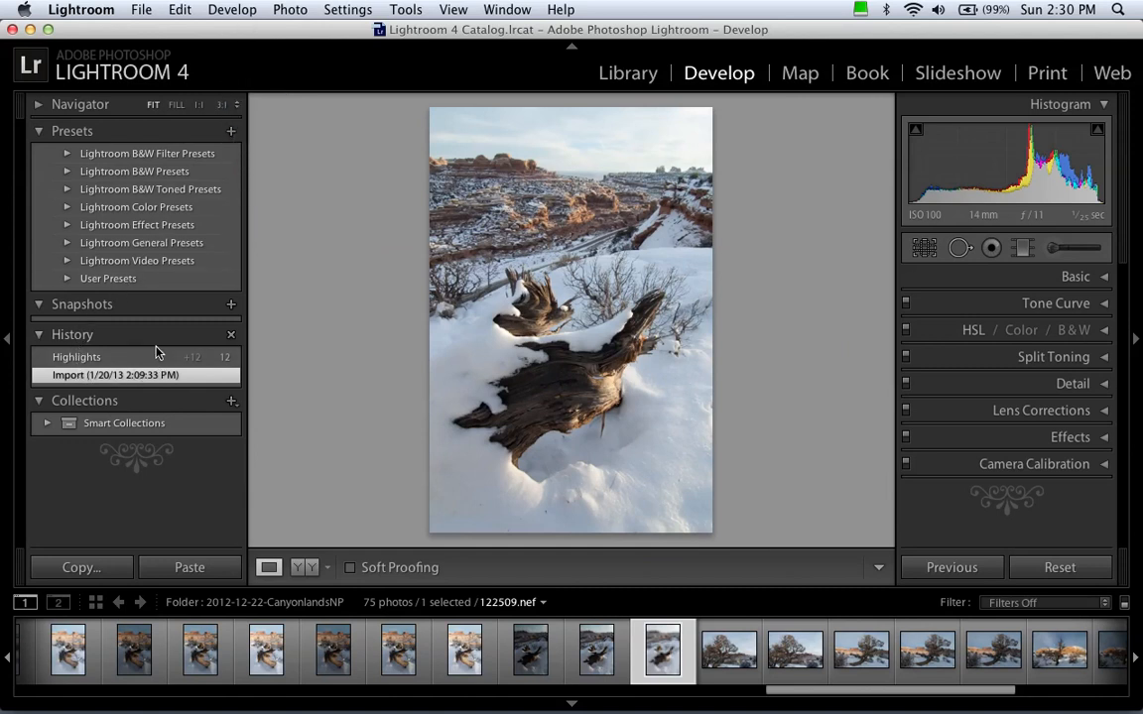
pyautogui.click(40, 402)
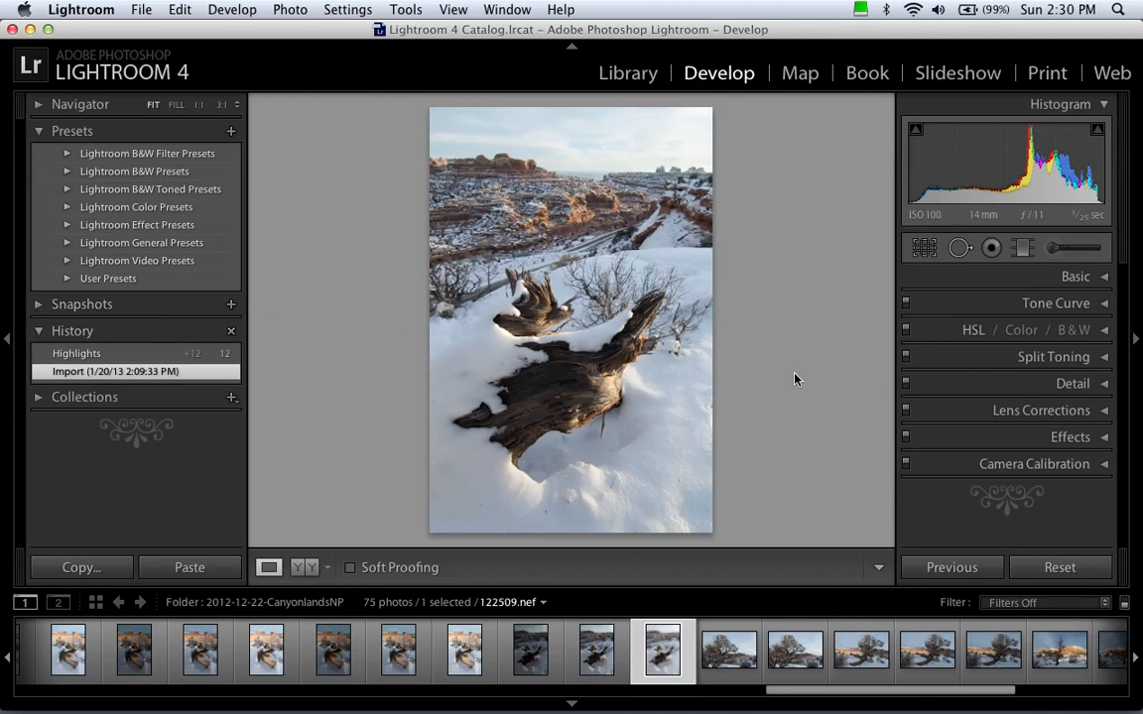
# Start cropping the photo and apply a 1 x 1 crop aspect ratio.
pyautogui.click(924, 249)
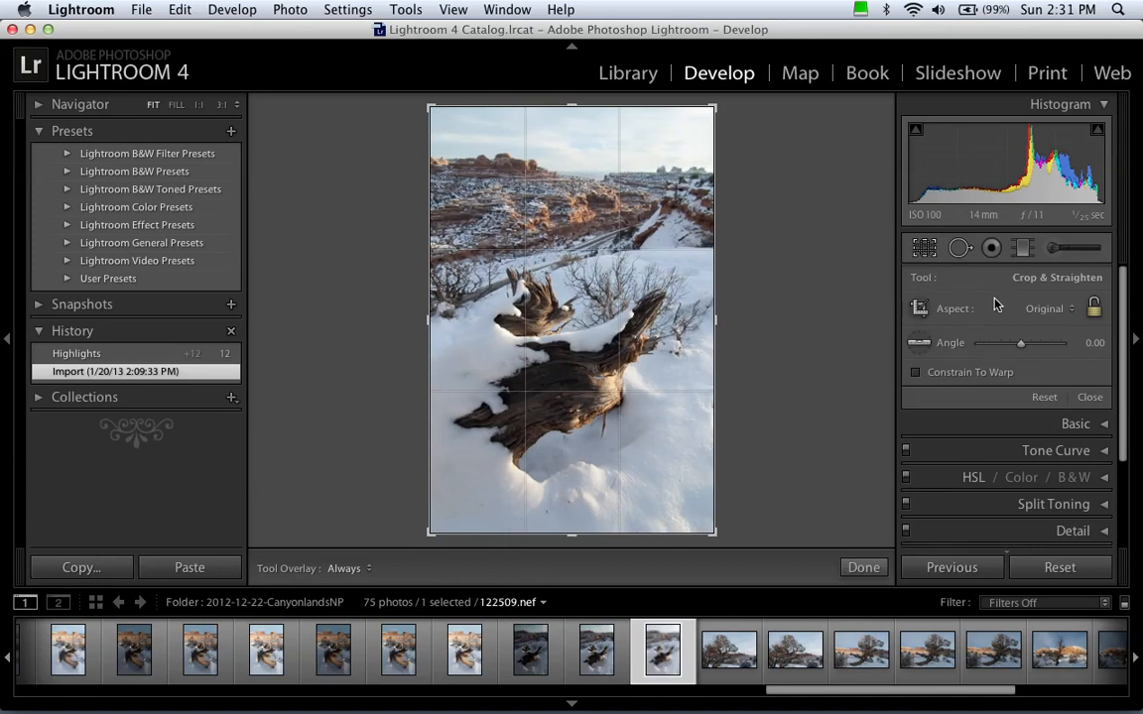
pyautogui.click(1058, 312)
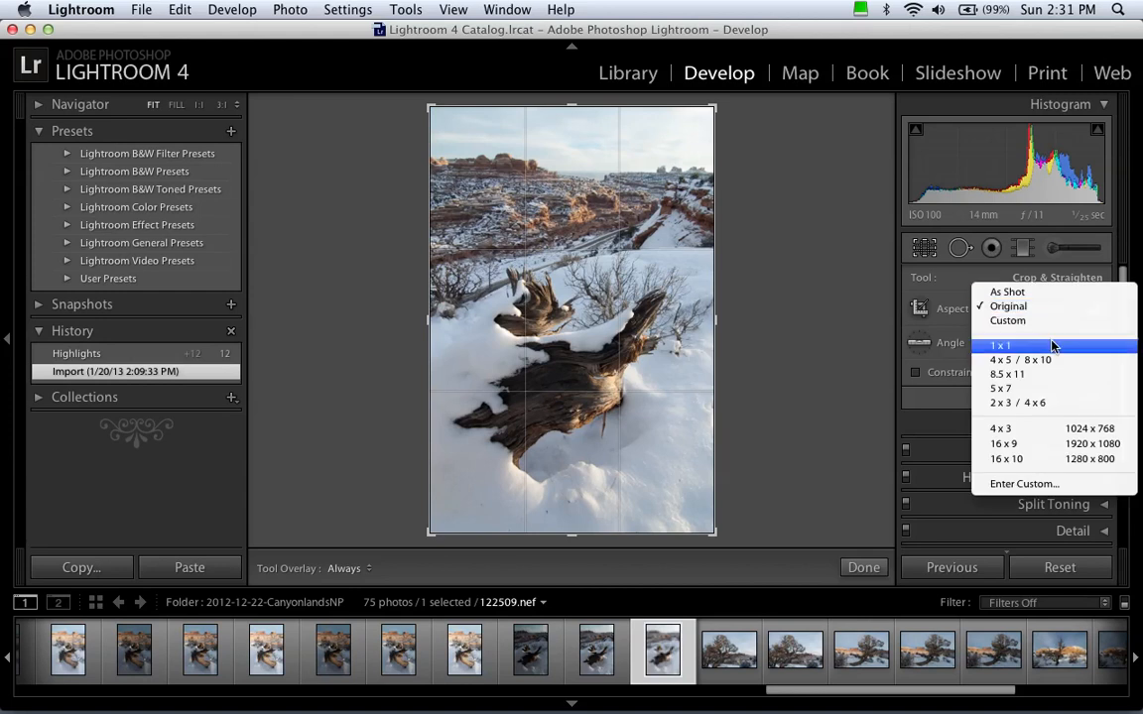
pyautogui.click(1054, 345)
# Set a custom crop aspect ratio of 3 x 1.
pyautogui.click(1052, 309)
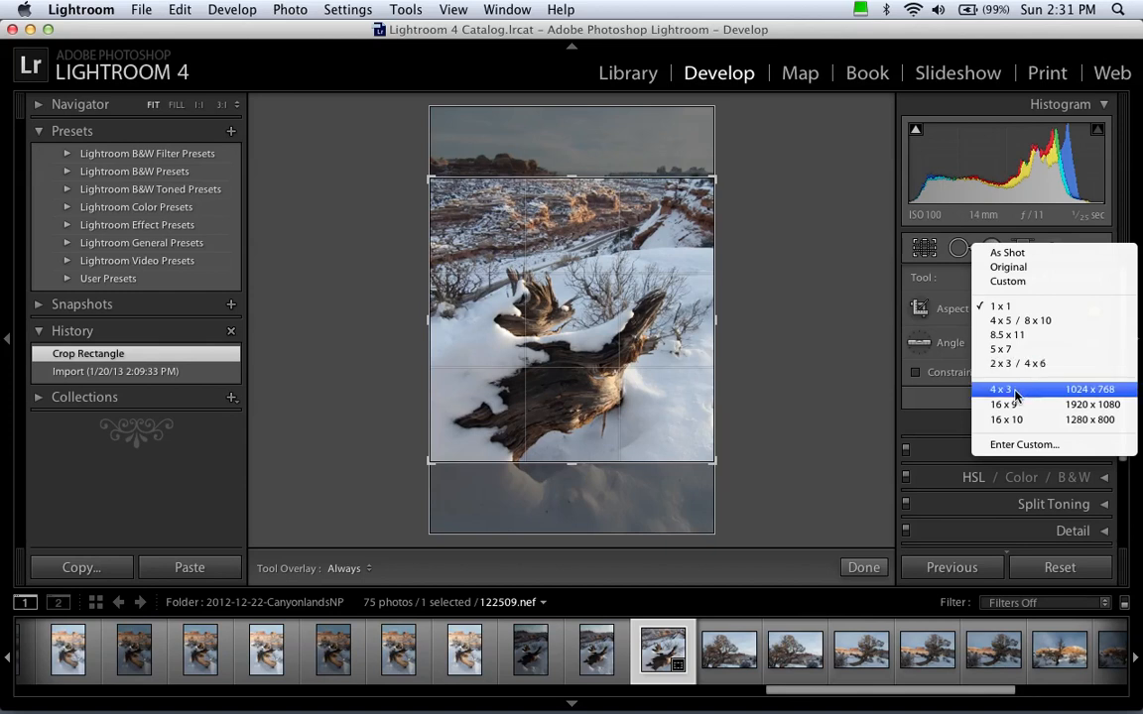
pyautogui.click(1022, 446)
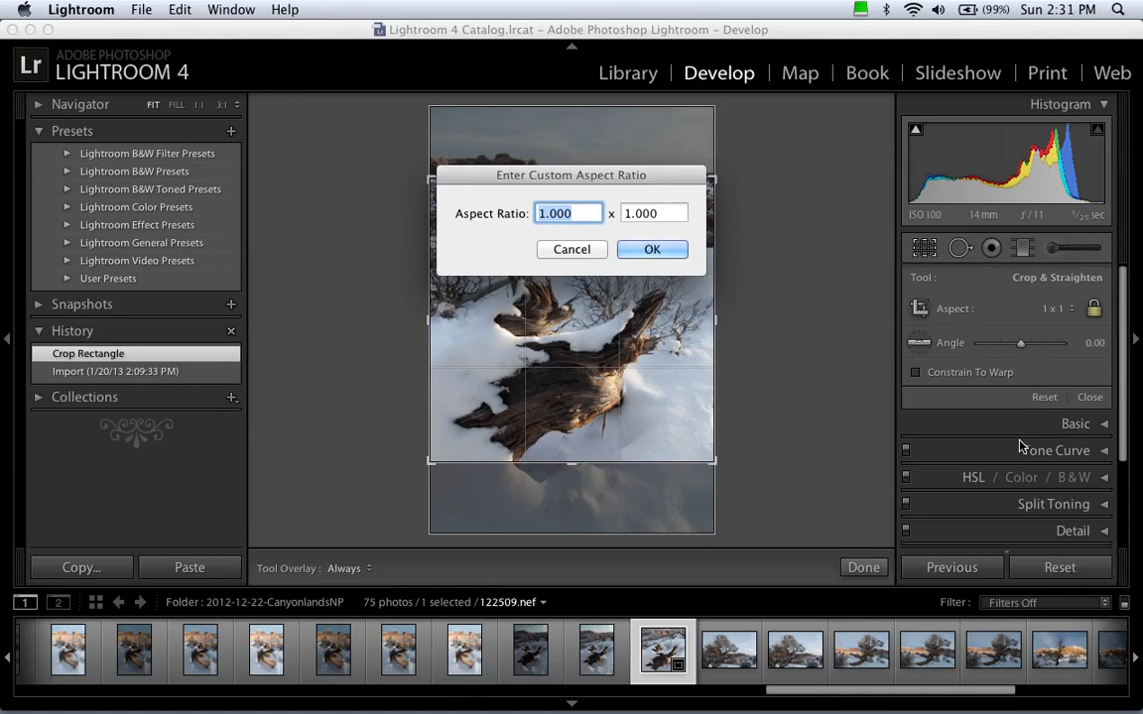
pyautogui.write('3')
pyautogui.press('Tab')
pyautogui.write('1')
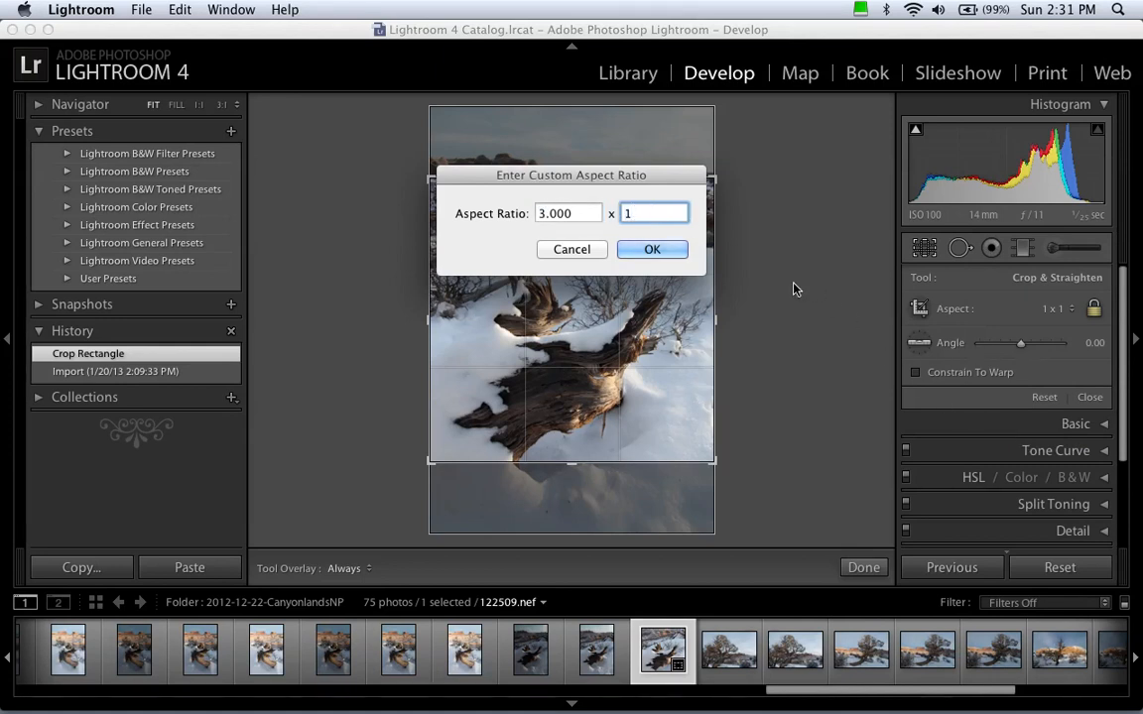
pyautogui.click(665, 248)
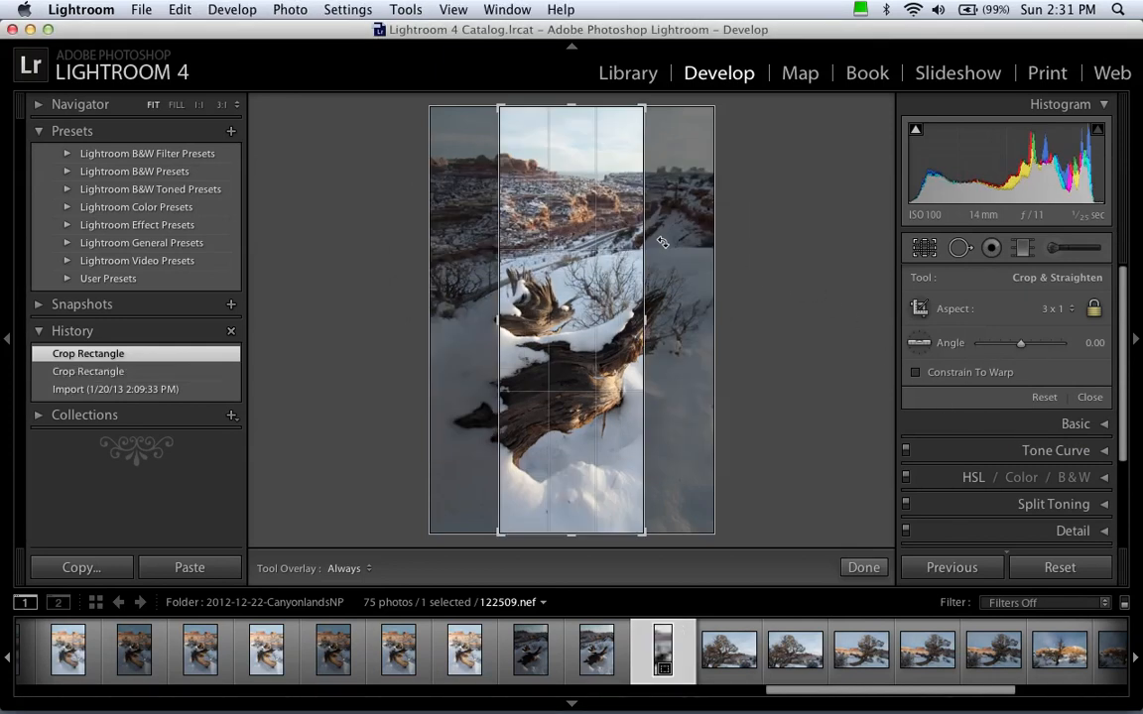
# Unlock and relock the crop aspect ratio, try a crop angle of 0.83, and revert the photo to its Import history state.
pyautogui.click(1094, 314)
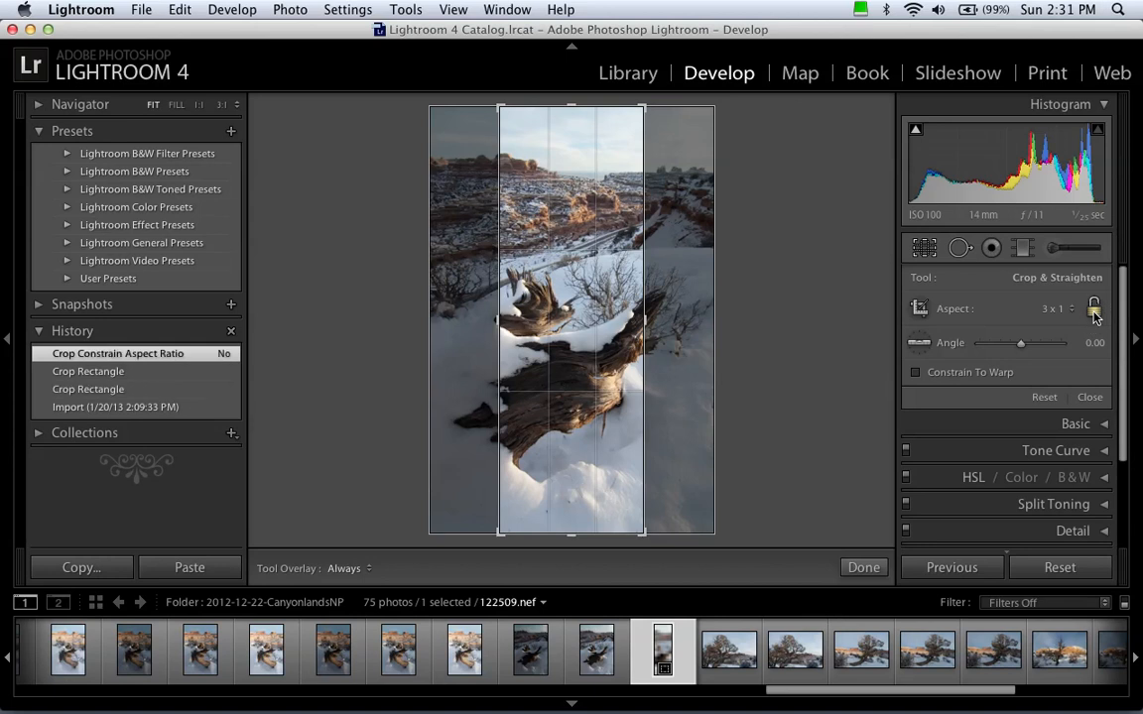
pyautogui.click(1094, 311)
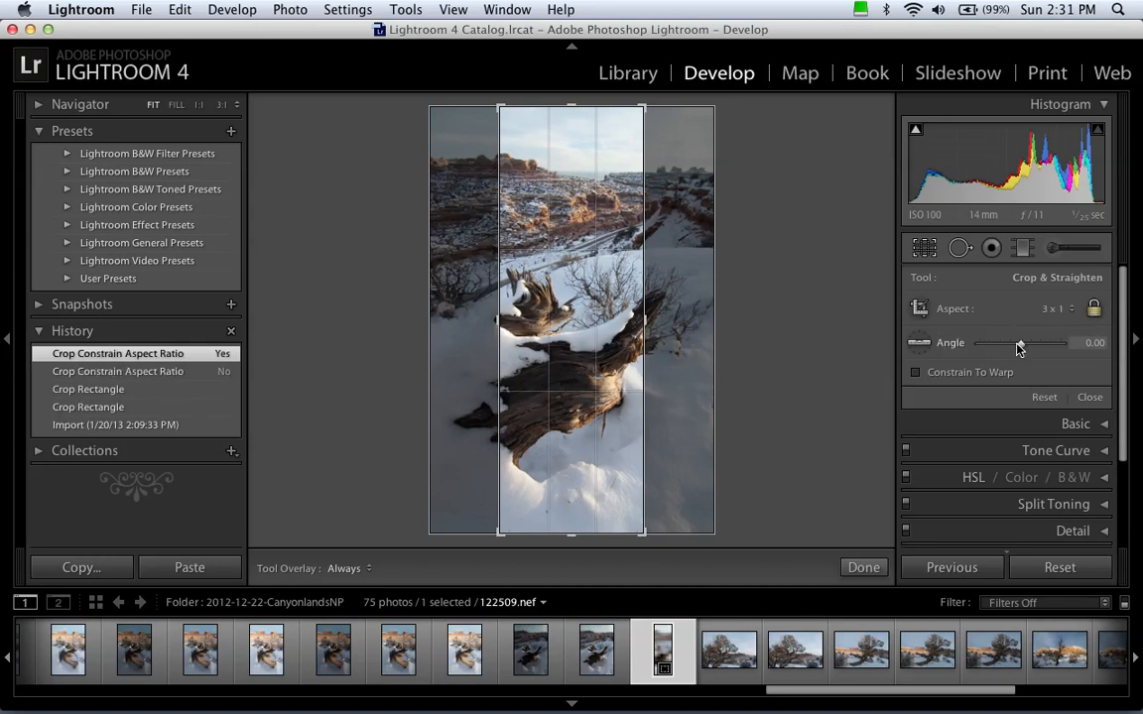
pyautogui.moveTo(1021, 343)
pyautogui.mouseDown()
pyautogui.moveTo(1005, 345)
pyautogui.moveTo(1020, 346)
pyautogui.mouseUp()
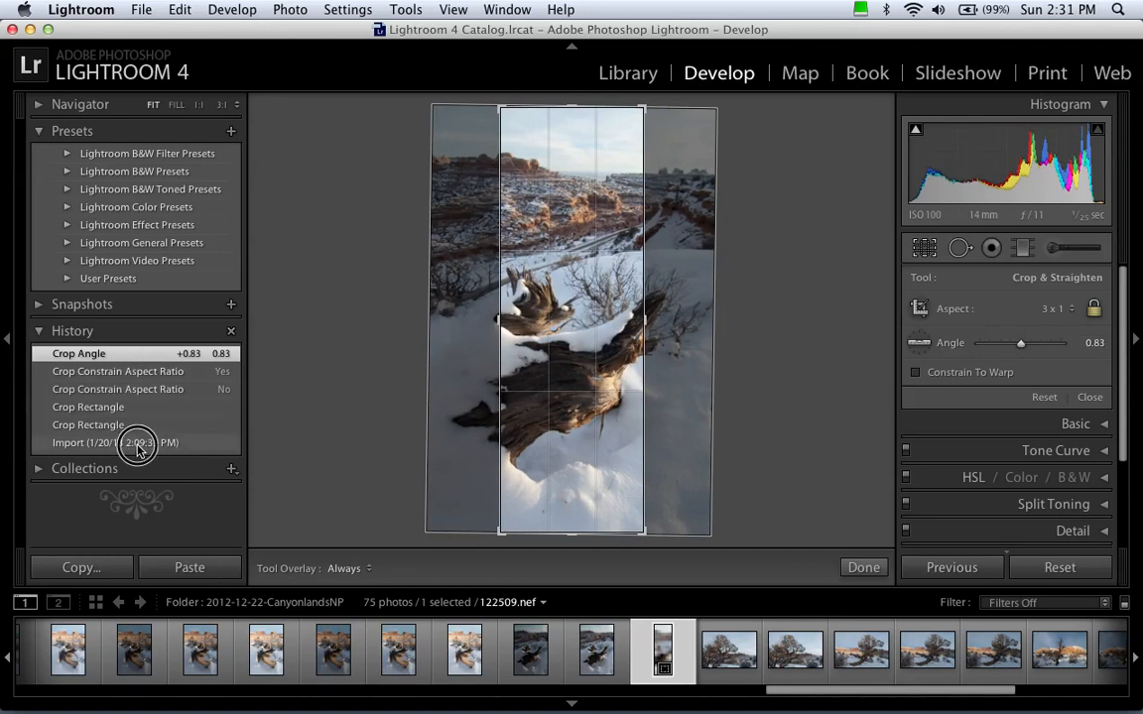
pyautogui.click(137, 444)
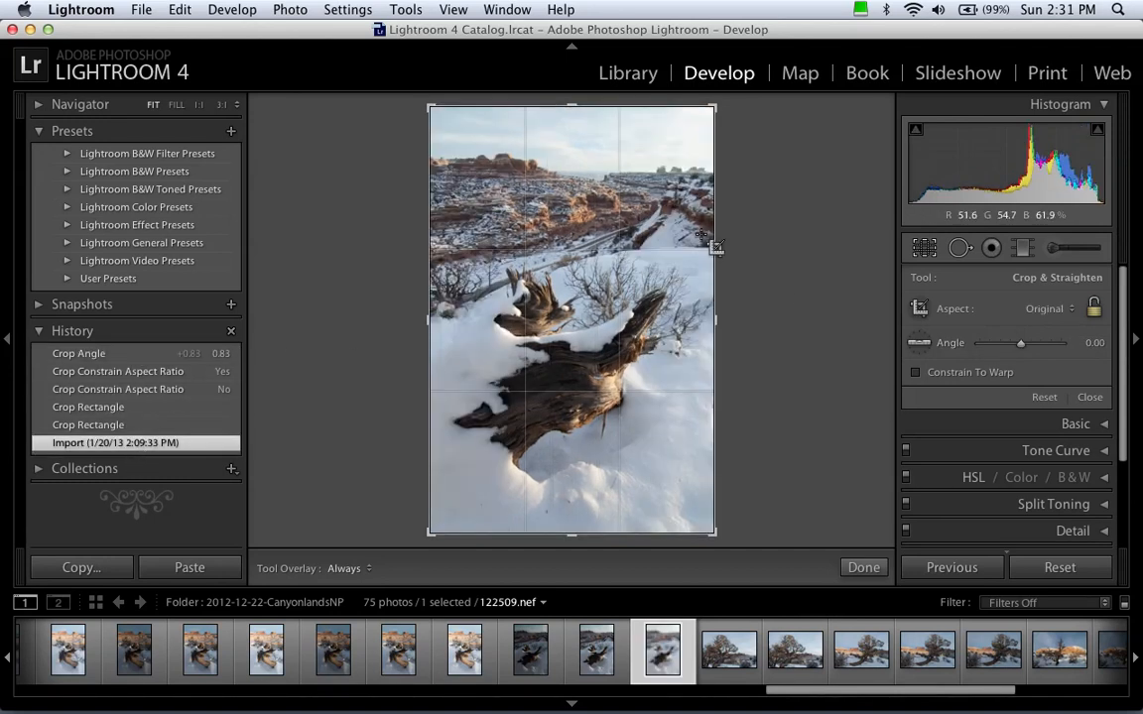
# Apply the 4 x 5 / 8 x 10 crop aspect ratio and shift the photo slightly down within the crop frame.
pyautogui.click(1045, 312)
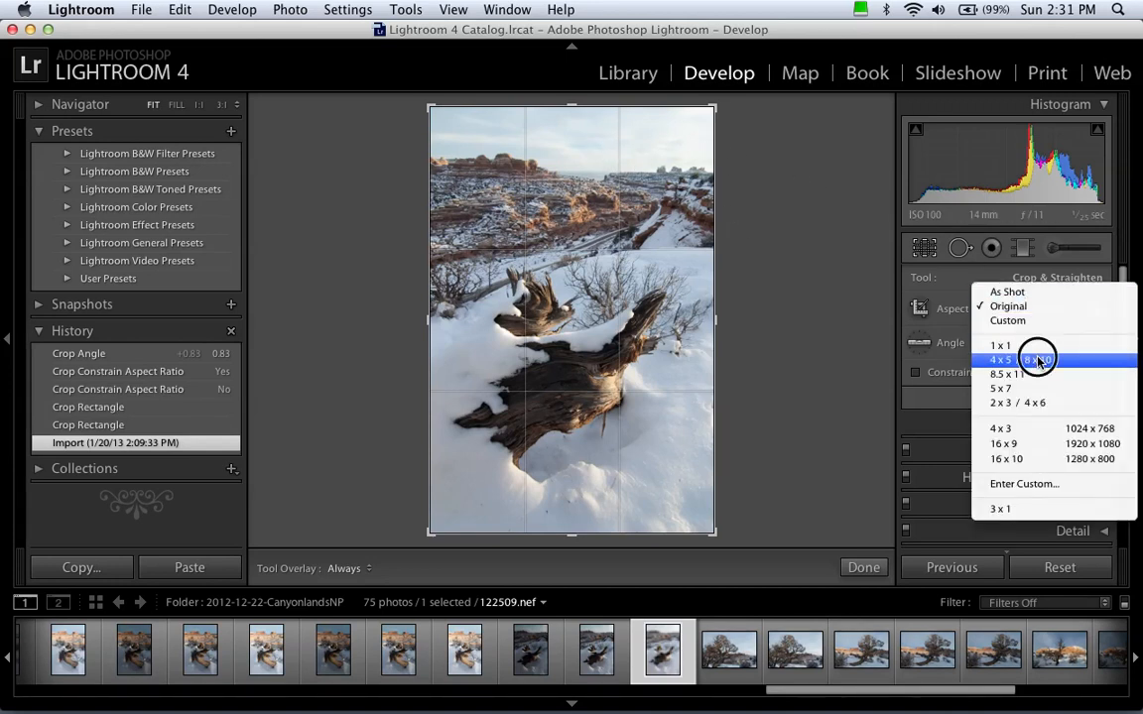
pyautogui.click(1038, 361)
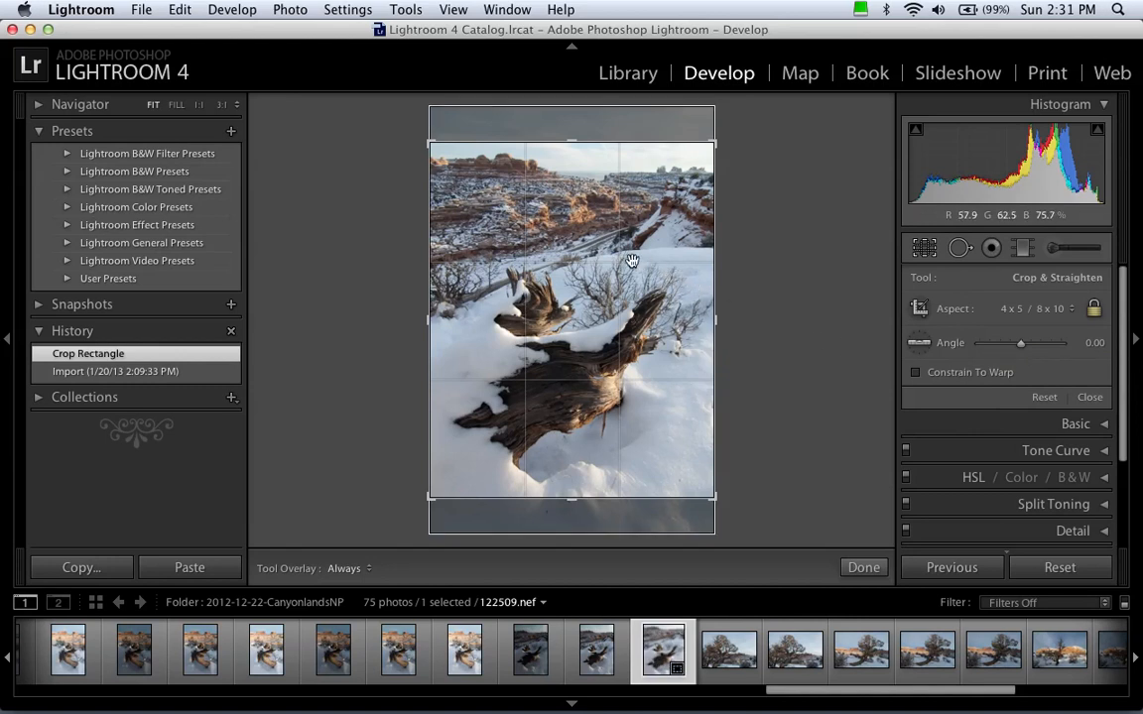
pyautogui.moveTo(632, 260); pyautogui.dragTo(610, 283)
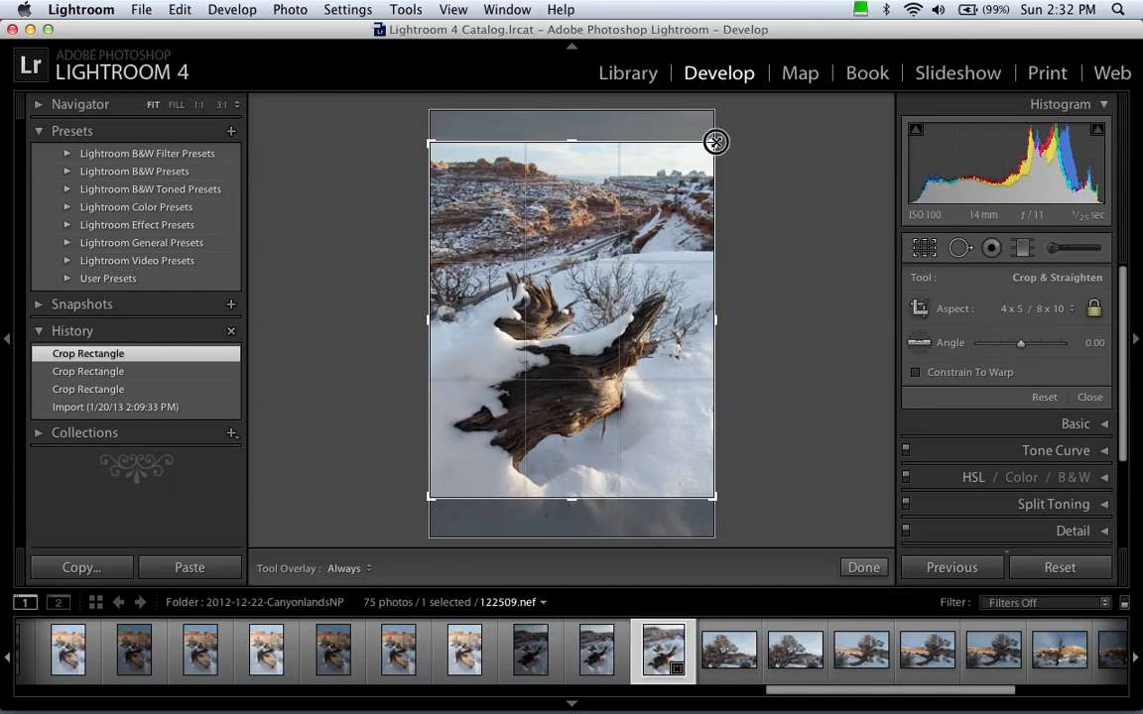
# Resize and reposition the 4 x 5 crop, ending with the full photo width framing the stump and part of the sky.
pyautogui.moveTo(715, 141); pyautogui.dragTo(771, 139)
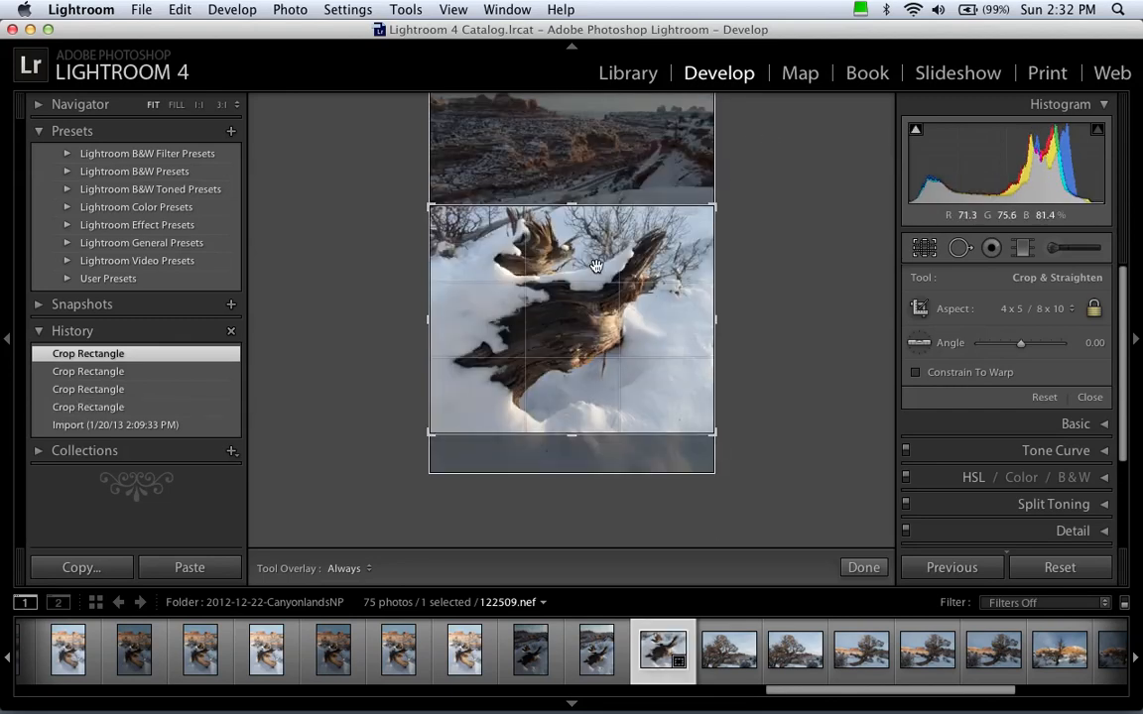
pyautogui.moveTo(537, 240); pyautogui.dragTo(592, 331)
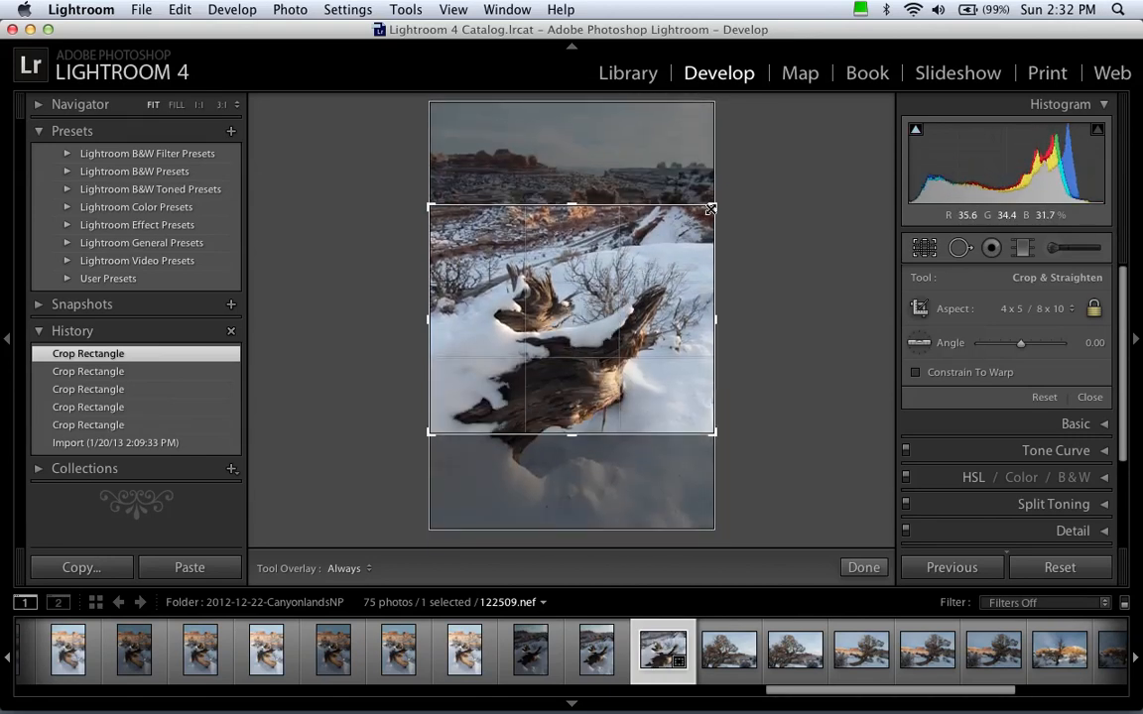
pyautogui.moveTo(733, 170); pyautogui.dragTo(767, 115)
pyautogui.moveTo(695, 478); pyautogui.dragTo(743, 511)
pyautogui.moveTo(643, 375); pyautogui.dragTo(640, 342)
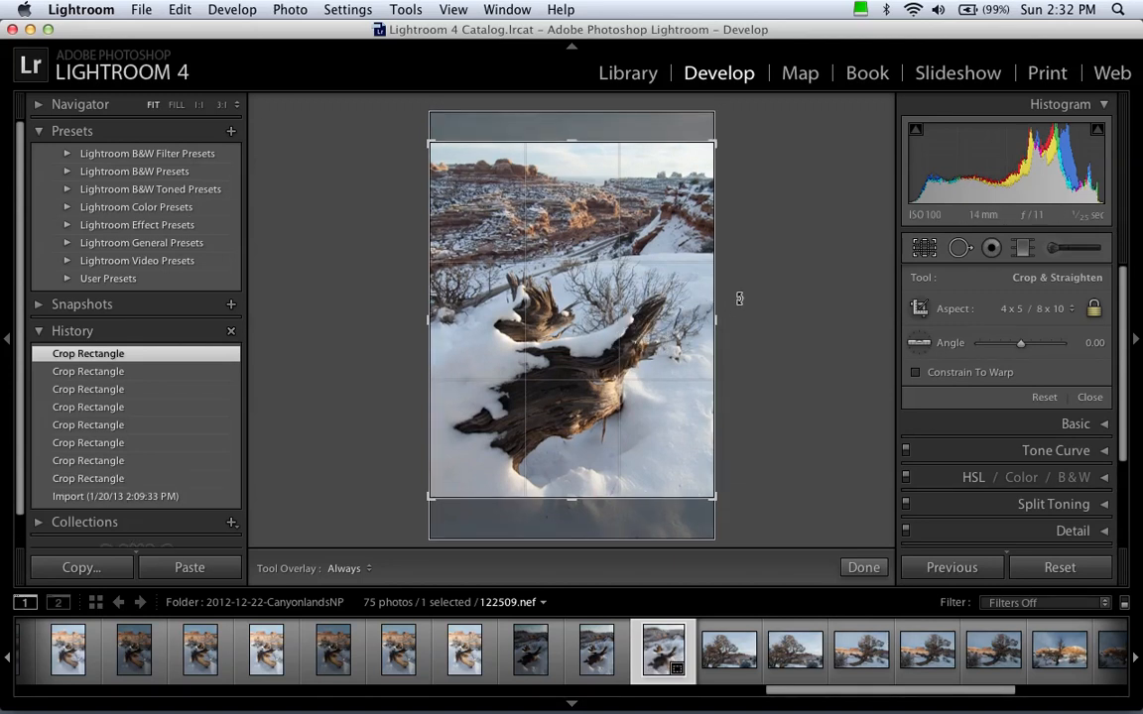
# Try rotating the crop to an angle of -0.34 and revert to the preceding Crop Rectangle history state.
pyautogui.moveTo(736, 302); pyautogui.dragTo(738, 301)
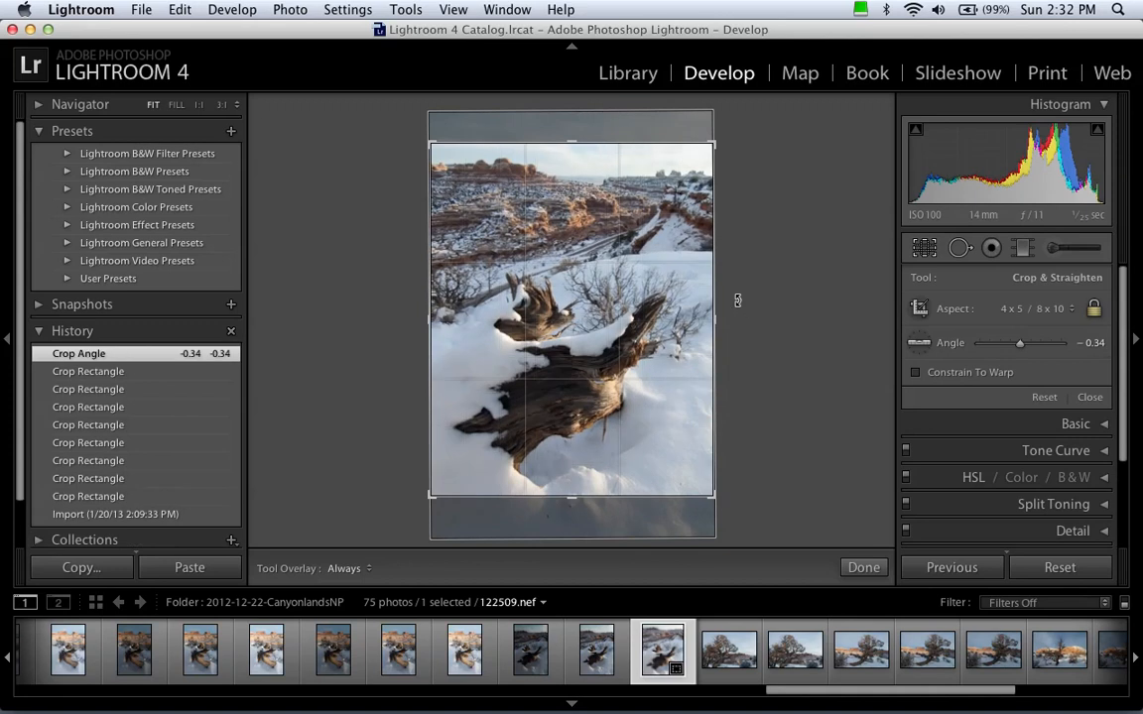
pyautogui.click(138, 371)
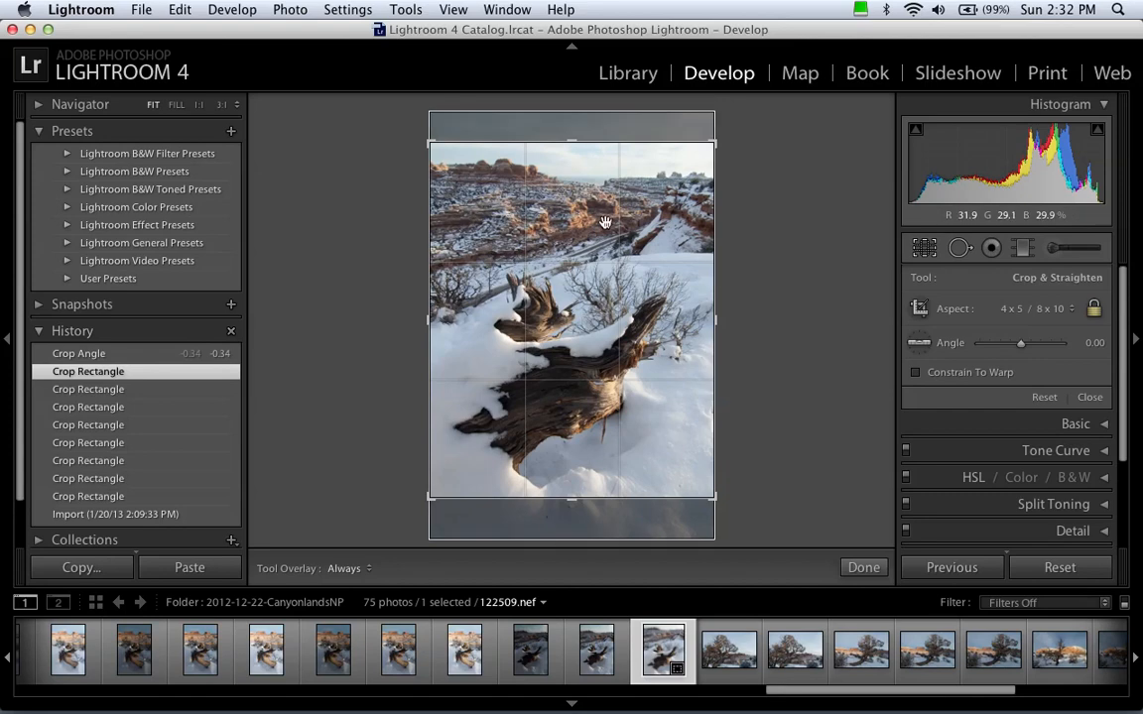
# Switch the crop guide overlay from Thirds to Grid.
pyautogui.click(454, 9)
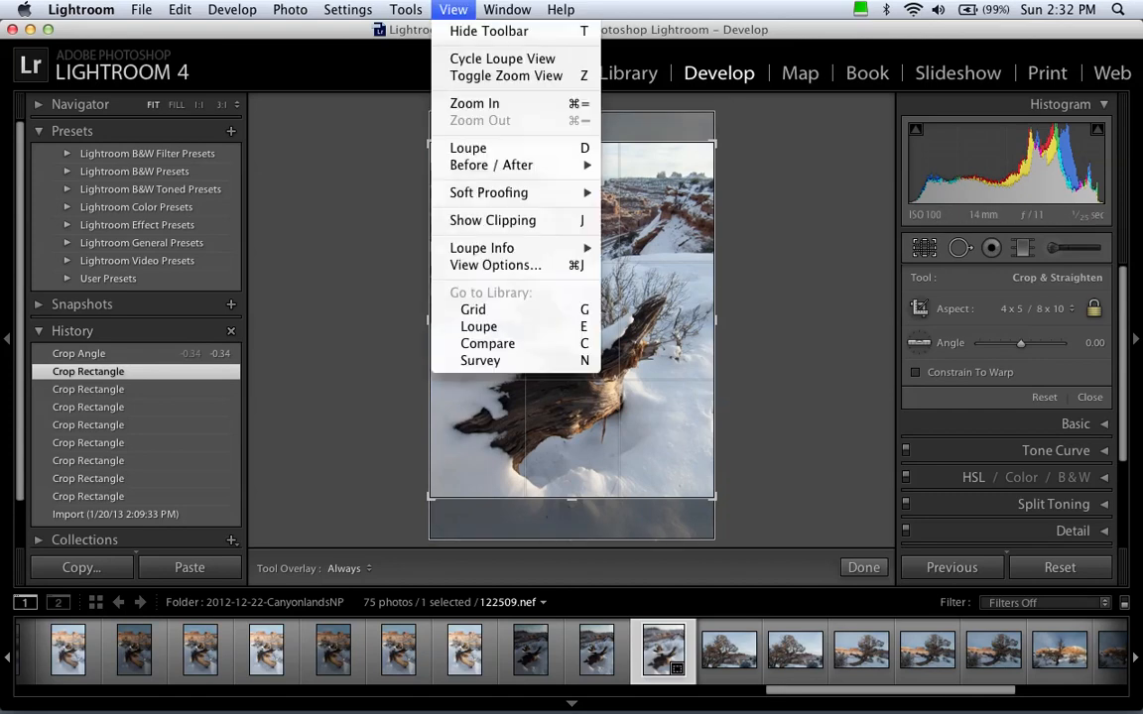
pyautogui.moveTo(406, 9)
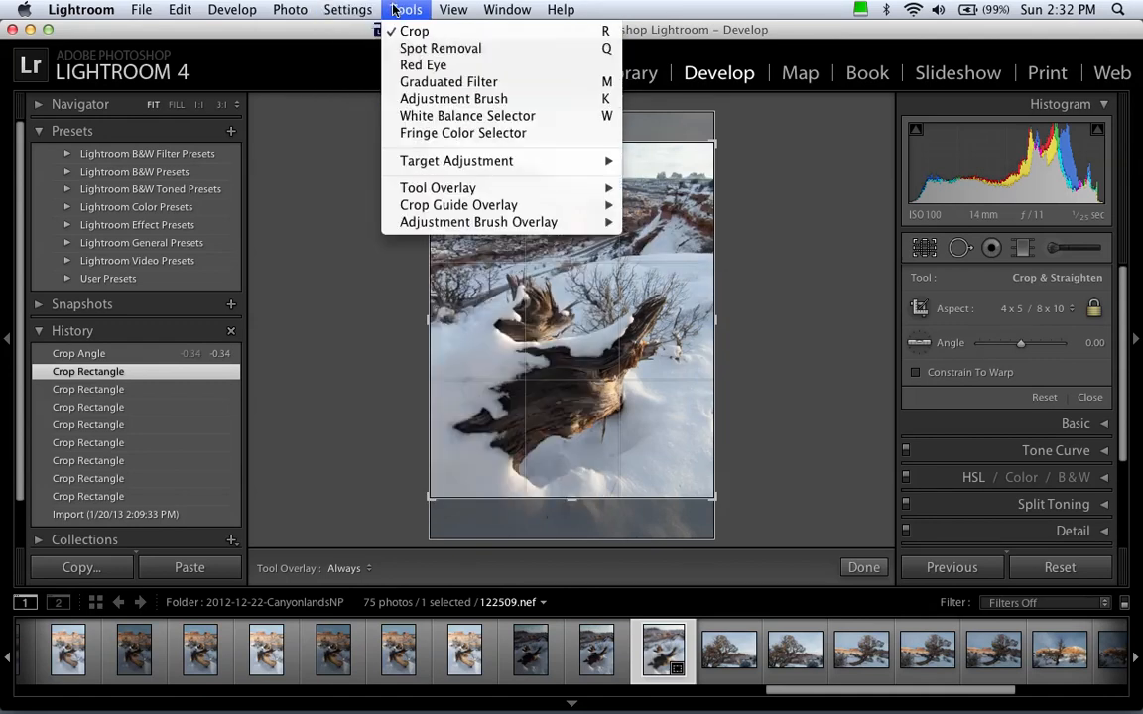
pyautogui.moveTo(528, 207)
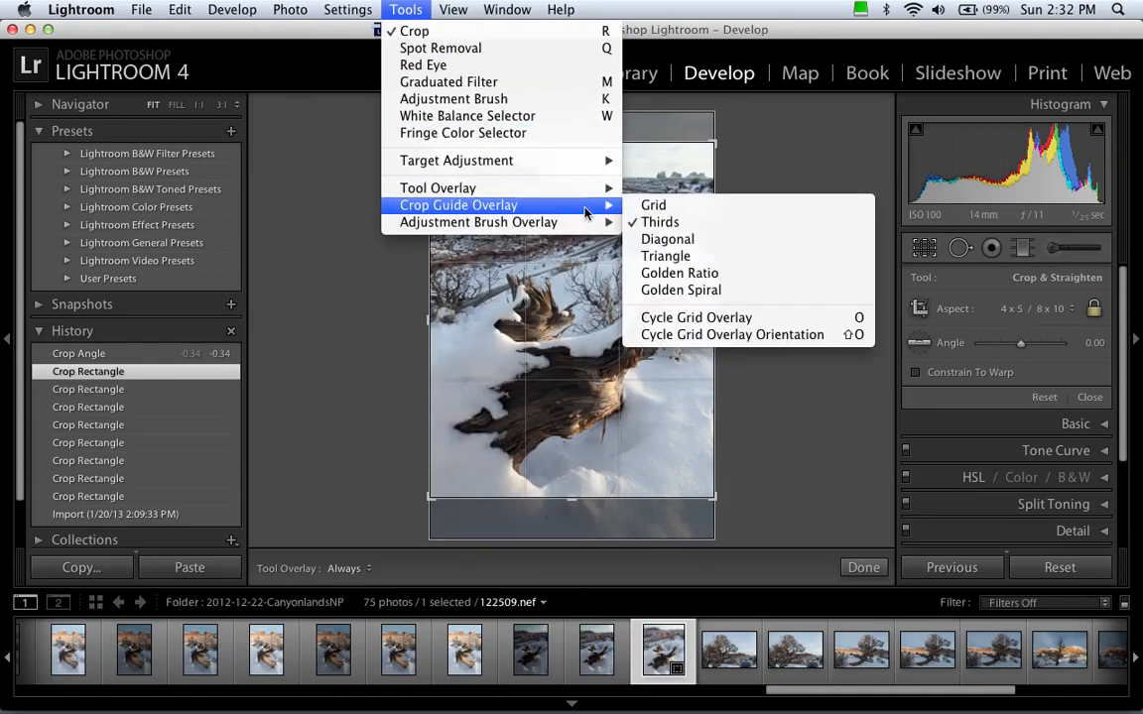
pyautogui.click(654, 204)
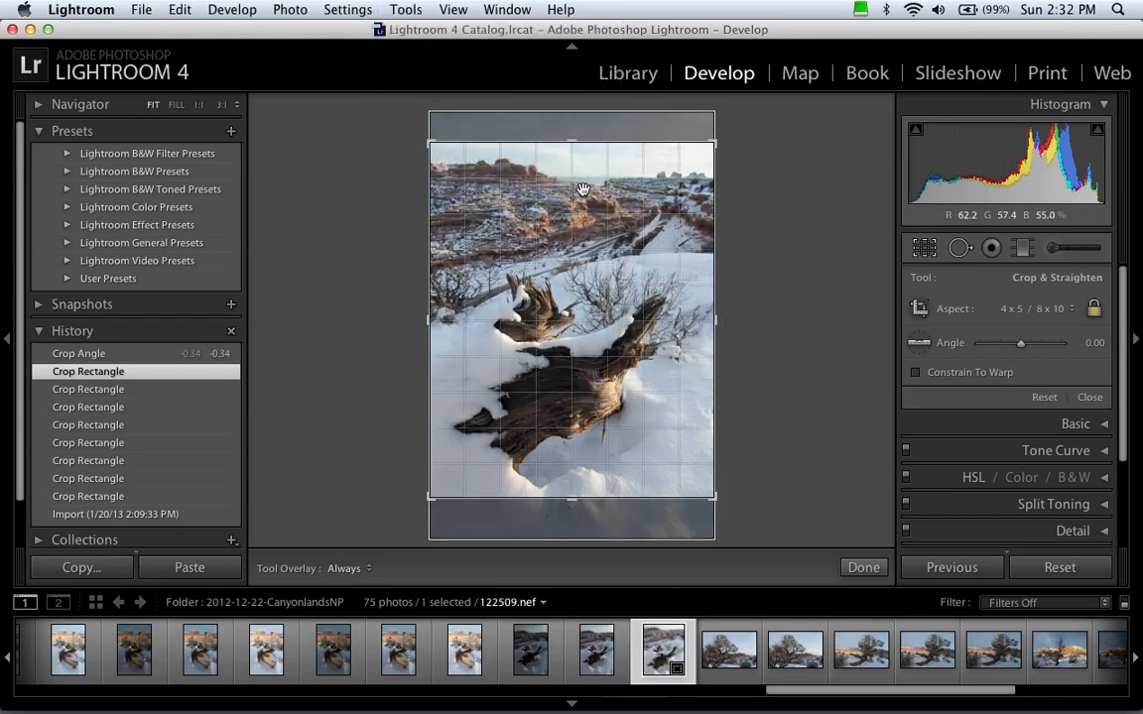
# Cycle through the available crop guide overlays, flip the overlay orientation once along the way, and return to the Thirds guide.
pyautogui.click(407, 10)
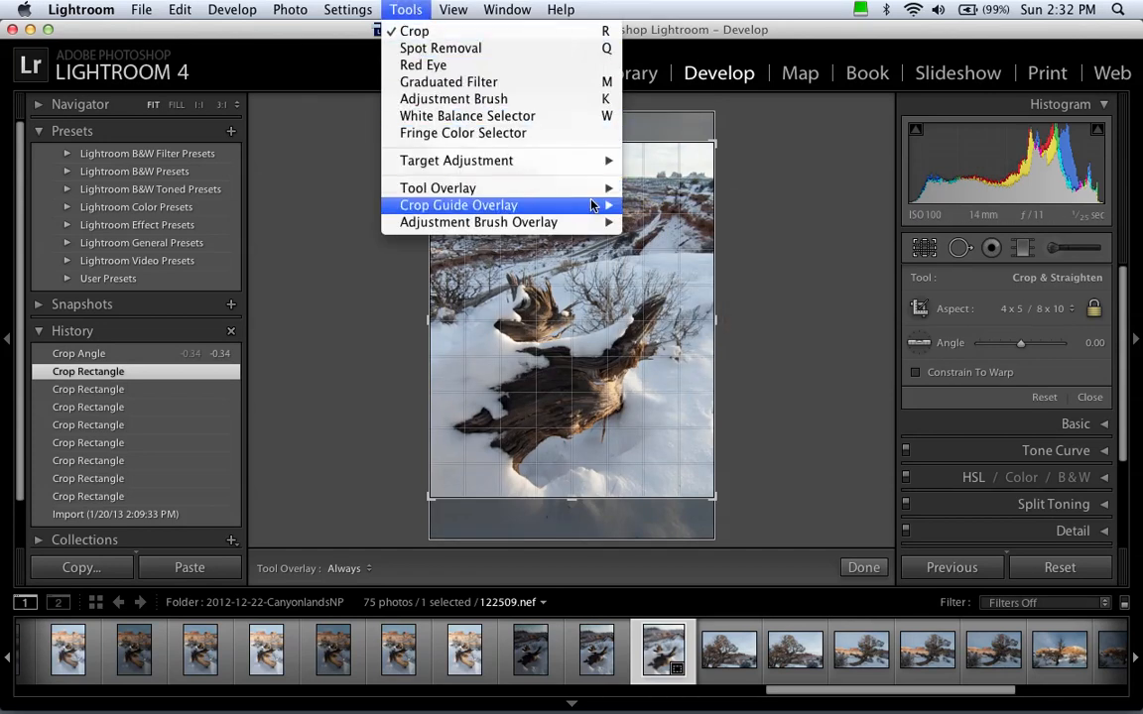
pyautogui.moveTo(593, 205)
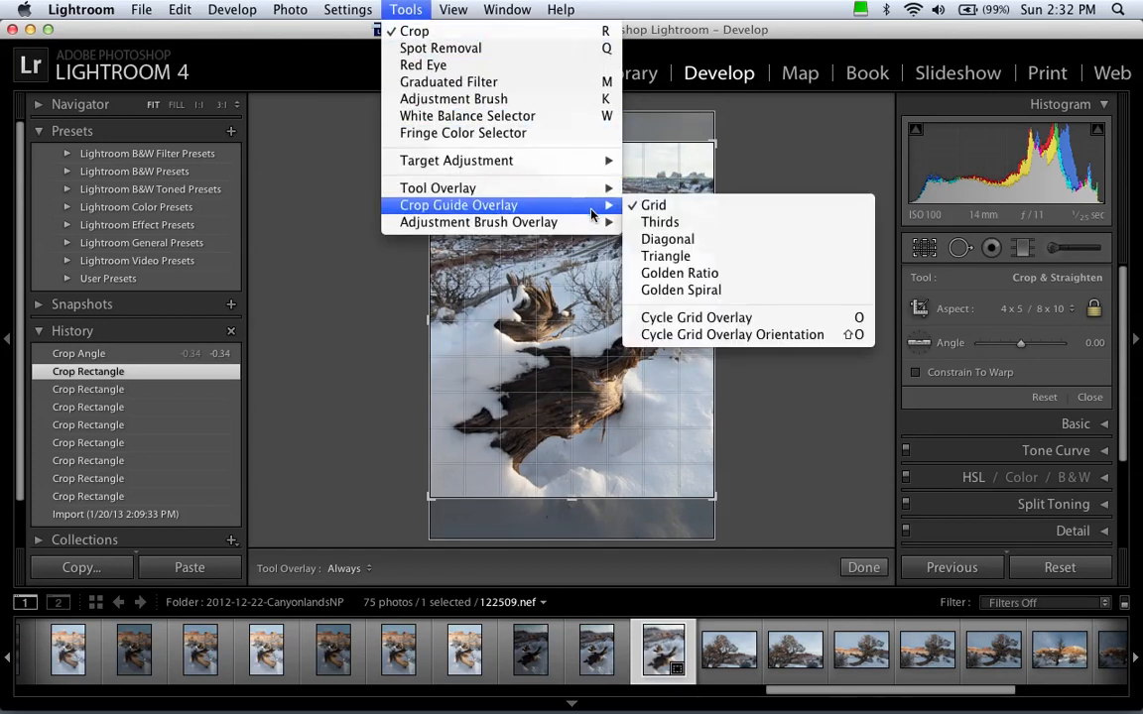
pyautogui.click(766, 319)
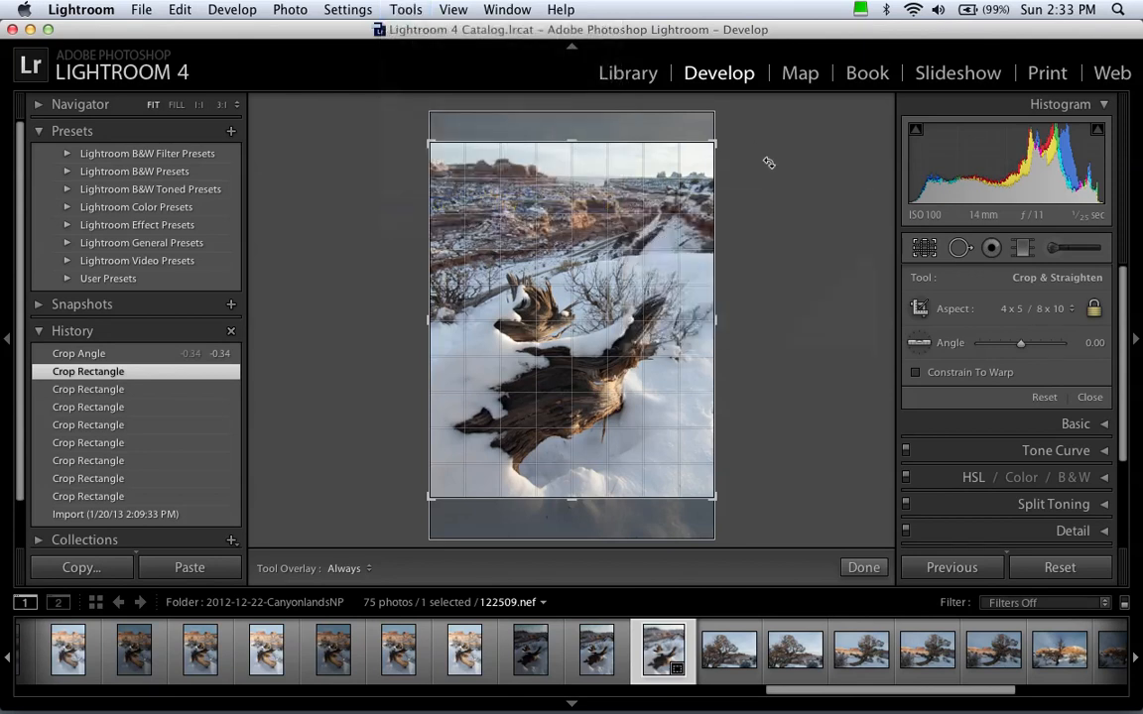
pyautogui.press('o')
pyautogui.press('o')
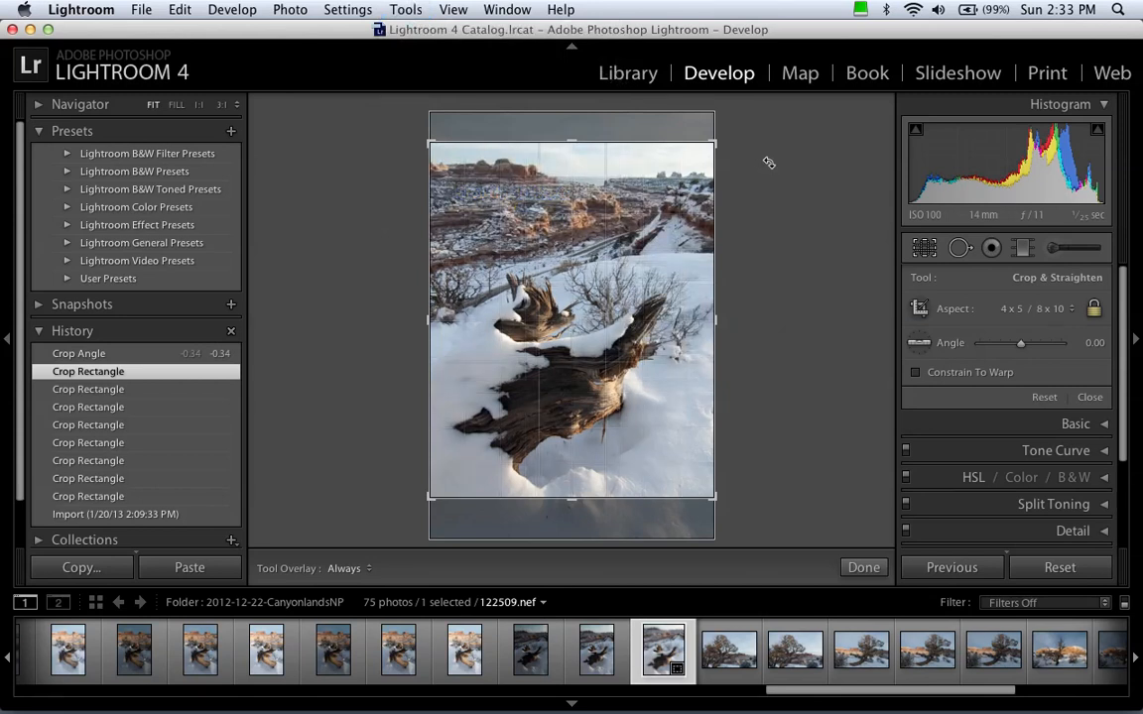
pyautogui.hotkey('shift', 'o')
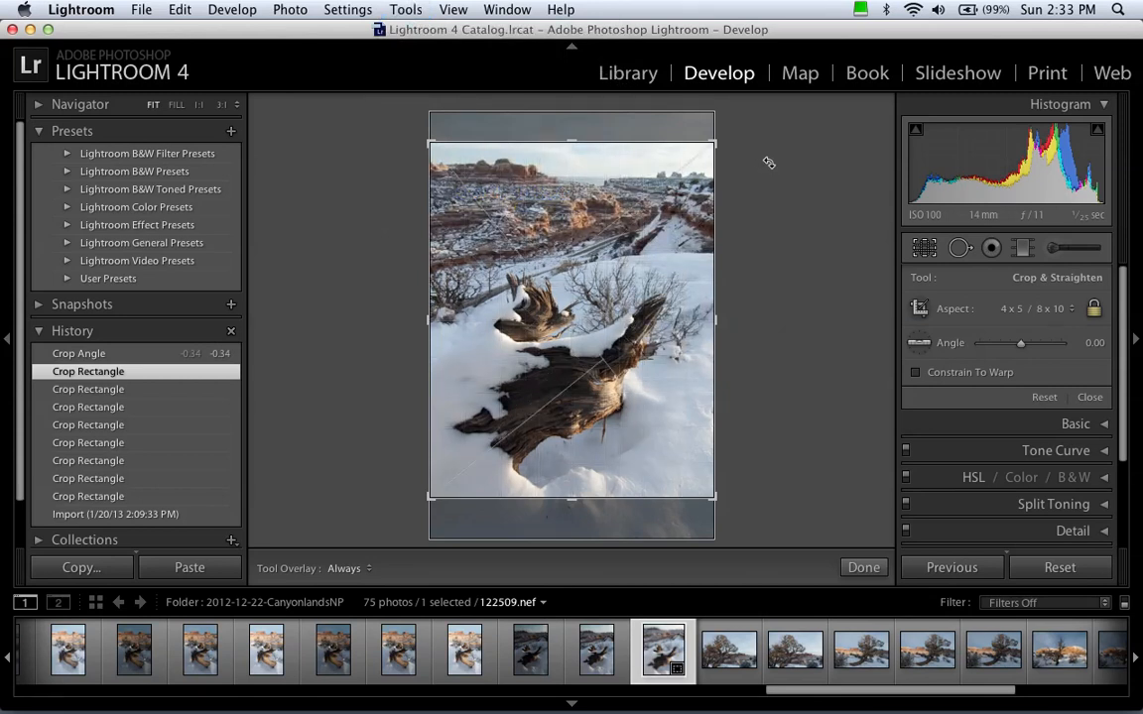
pyautogui.press('o')
pyautogui.press('o')
pyautogui.press('o')
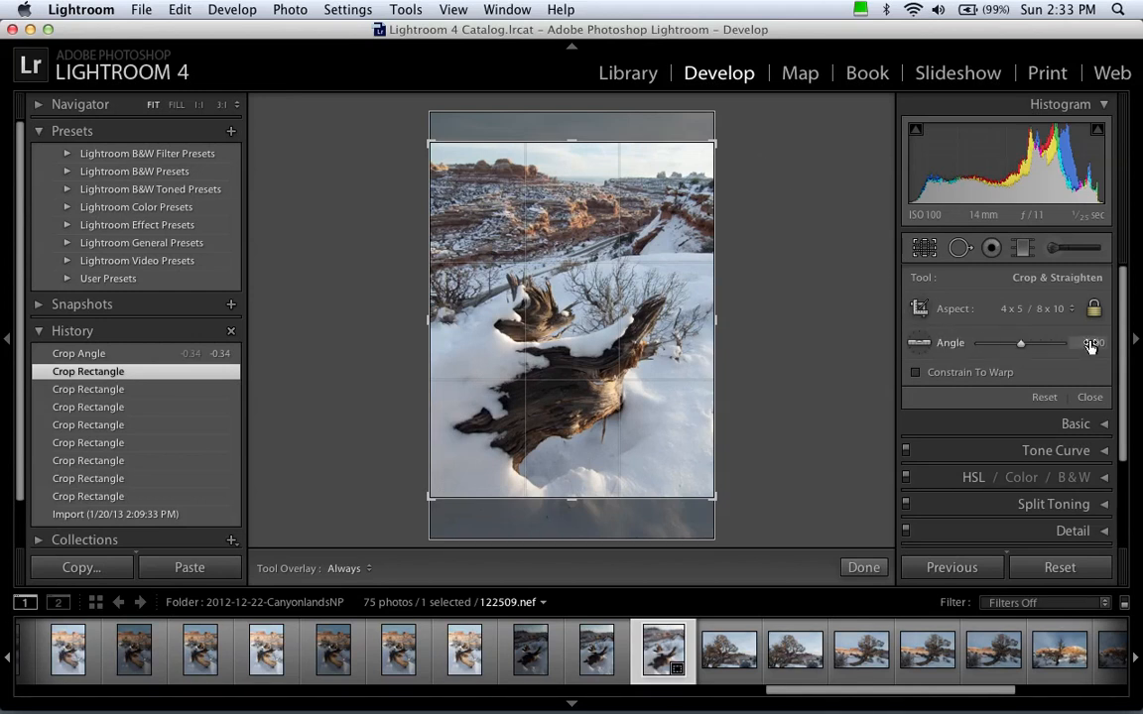
# Straighten the photo along the horizon to a crop angle of -0.28 and apply the crop.
pyautogui.click(919, 343)
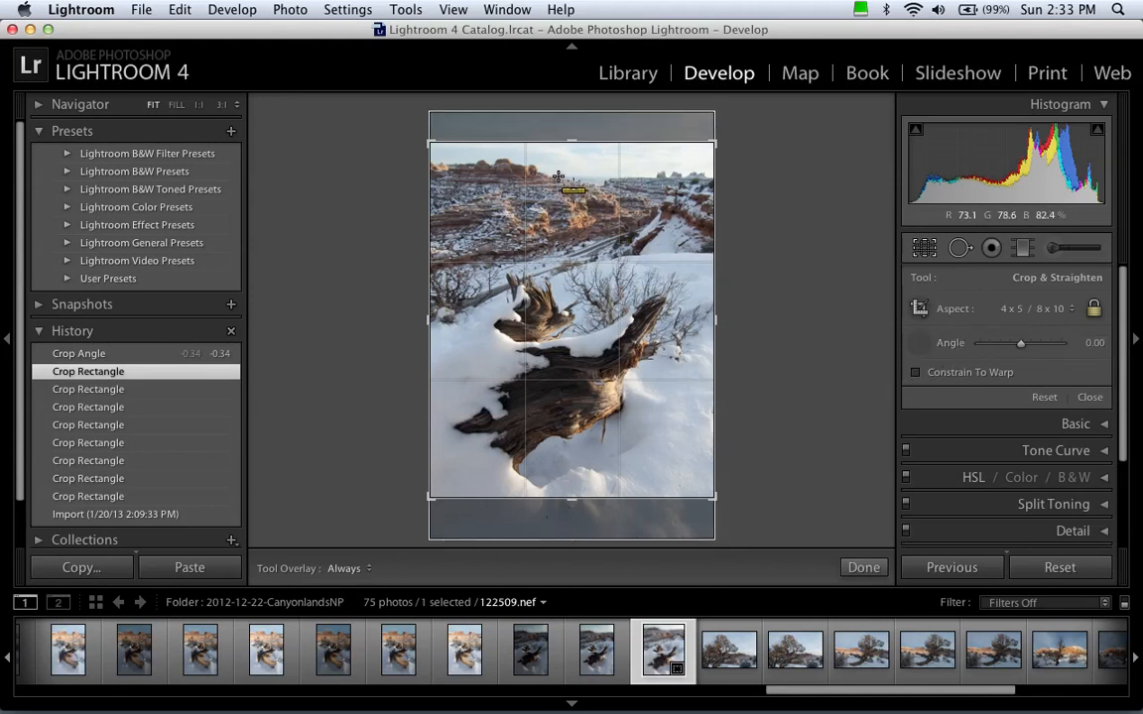
pyautogui.moveTo(558, 177); pyautogui.dragTo(719, 177)
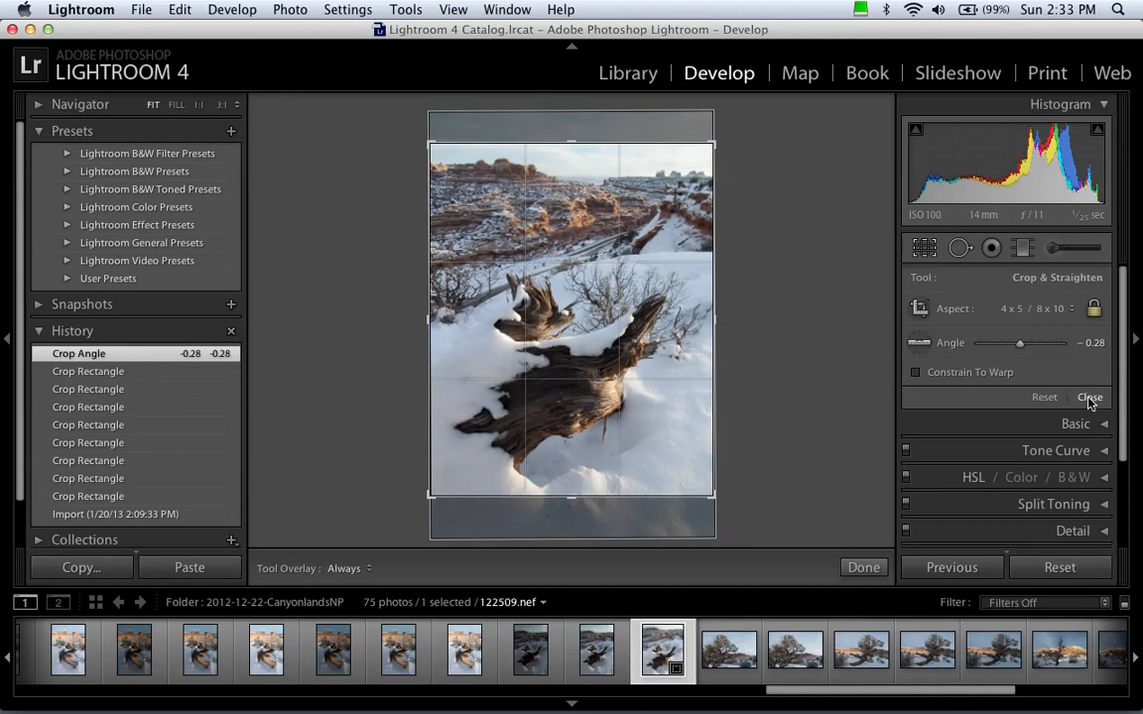
pyautogui.click(873, 568)
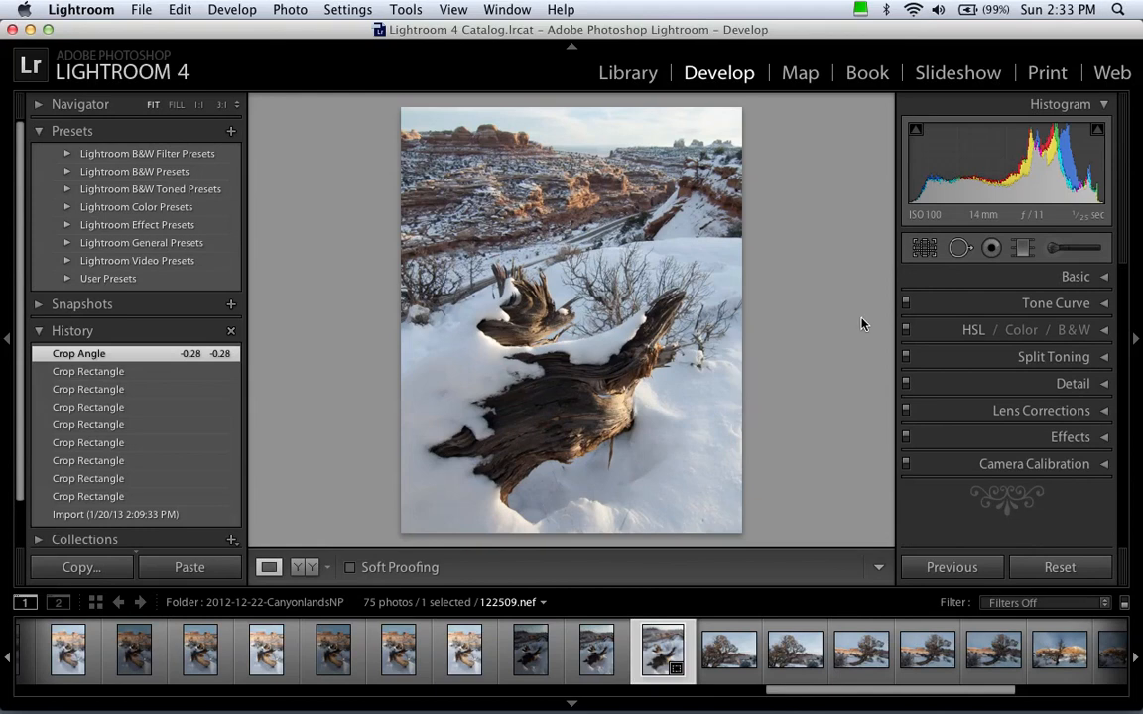
# Expand the Basic adjustments and review the white balance presets, leaving the setting at As Shot.
pyautogui.click(1075, 277)
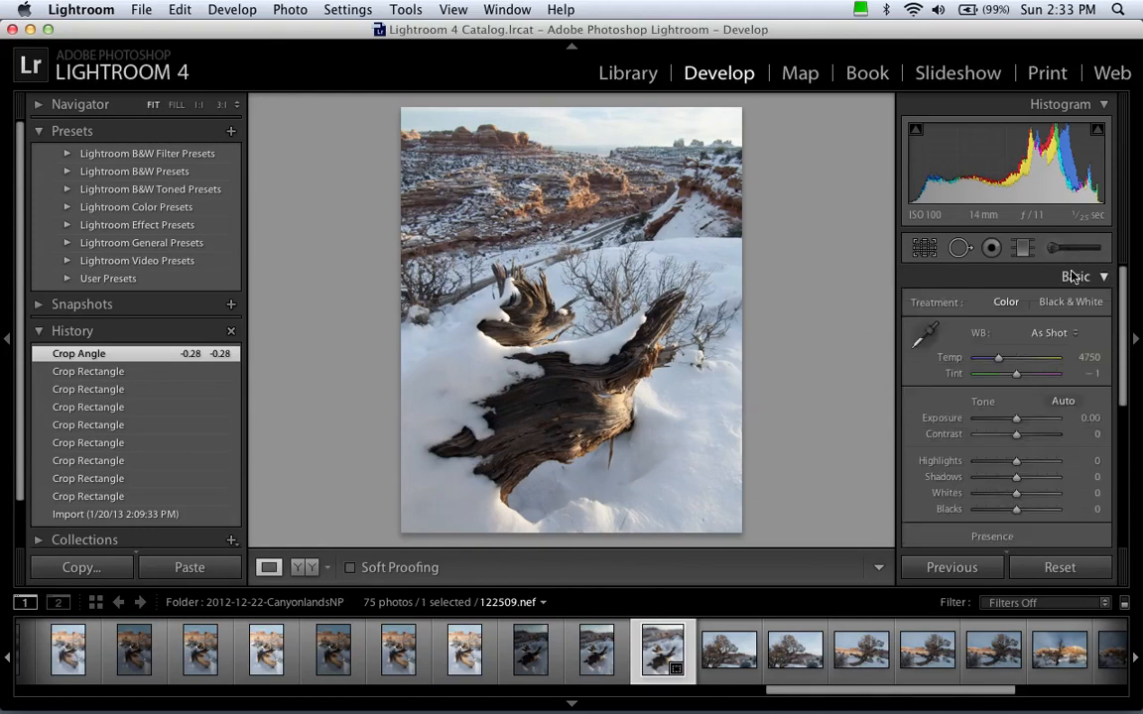
pyautogui.moveTo(1124, 277); pyautogui.dragTo(1117, 301)
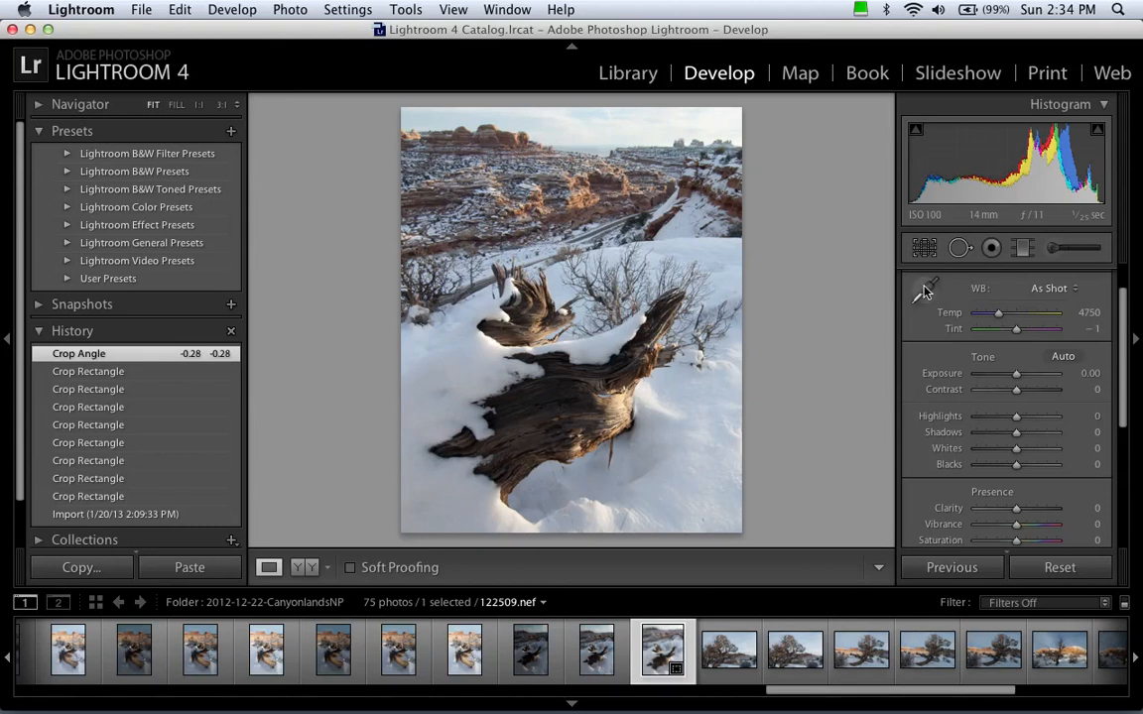
pyautogui.click(1052, 288)
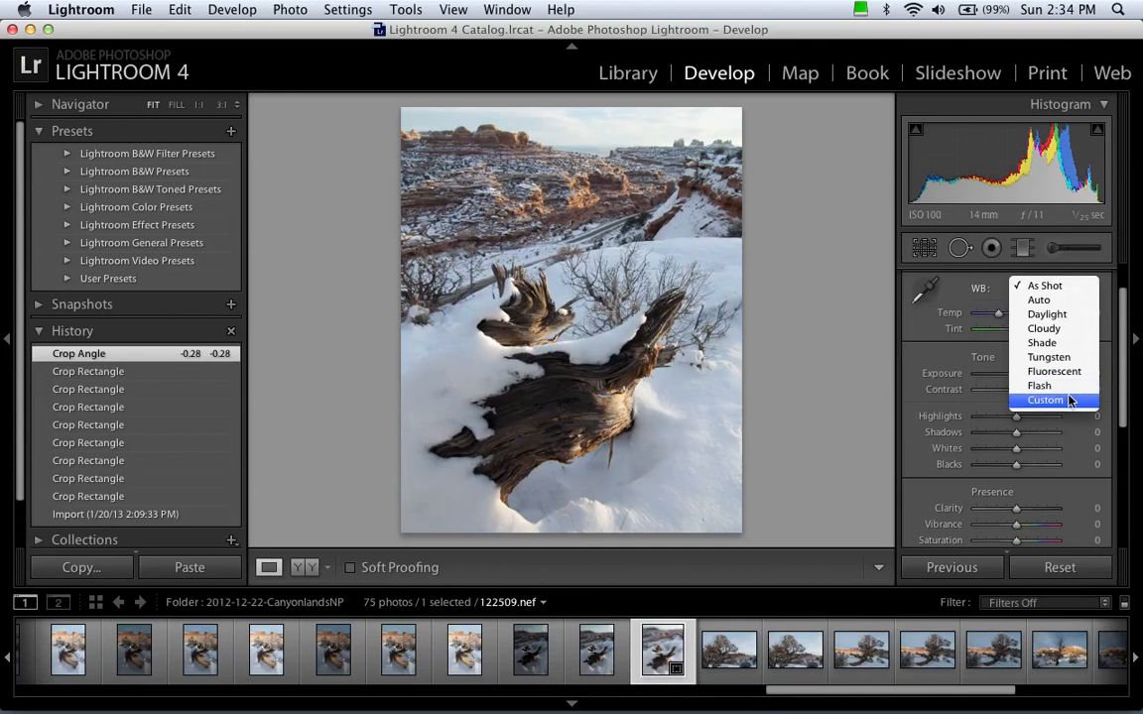
pyautogui.click(1108, 300)
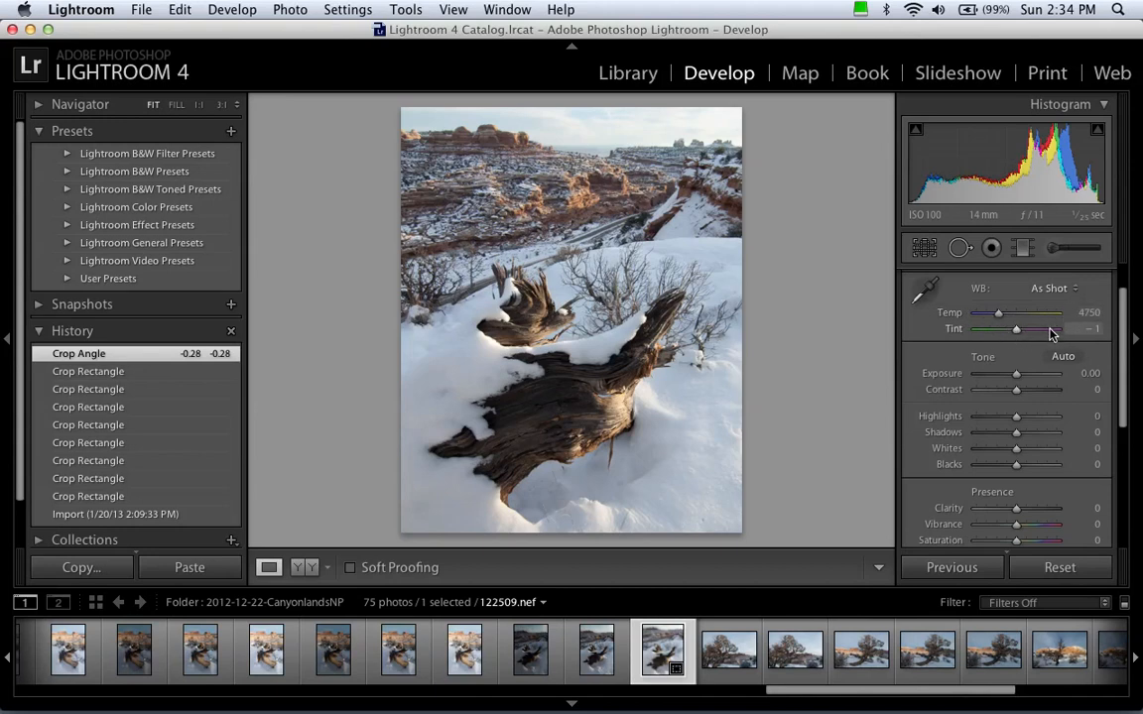
# Try different loupe scales with the White Balance Selector and sample the snow on the stump as the neutral target.
pyautogui.click(923, 294)
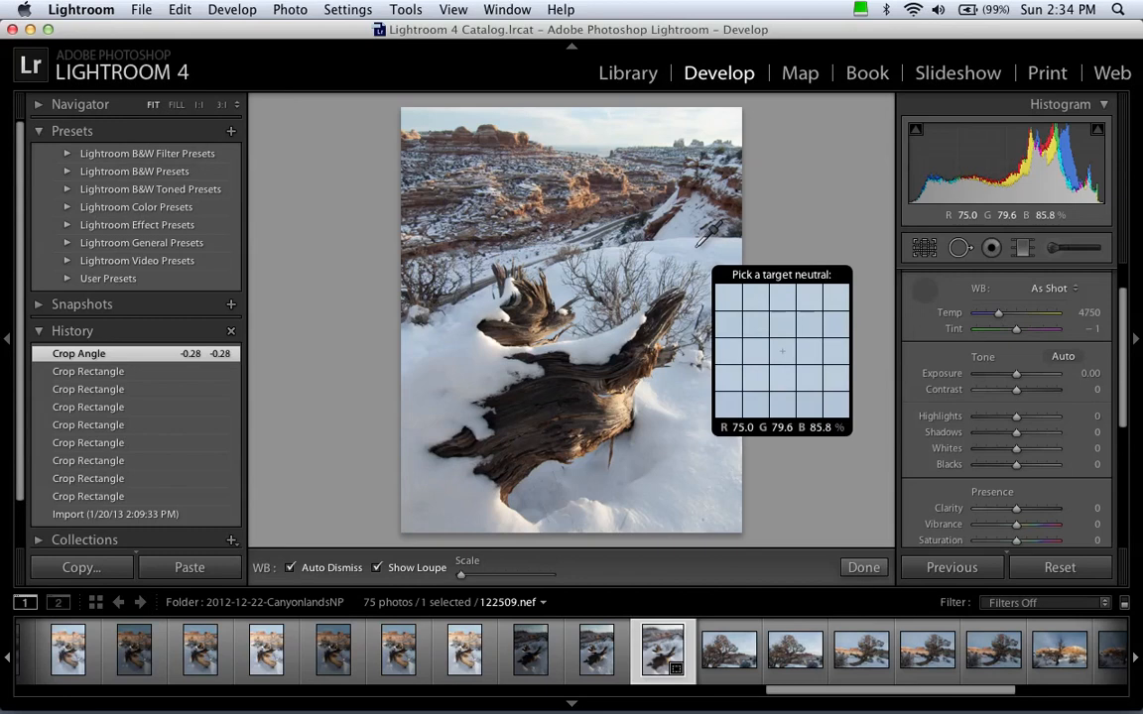
pyautogui.scroll(6, 698, 245)
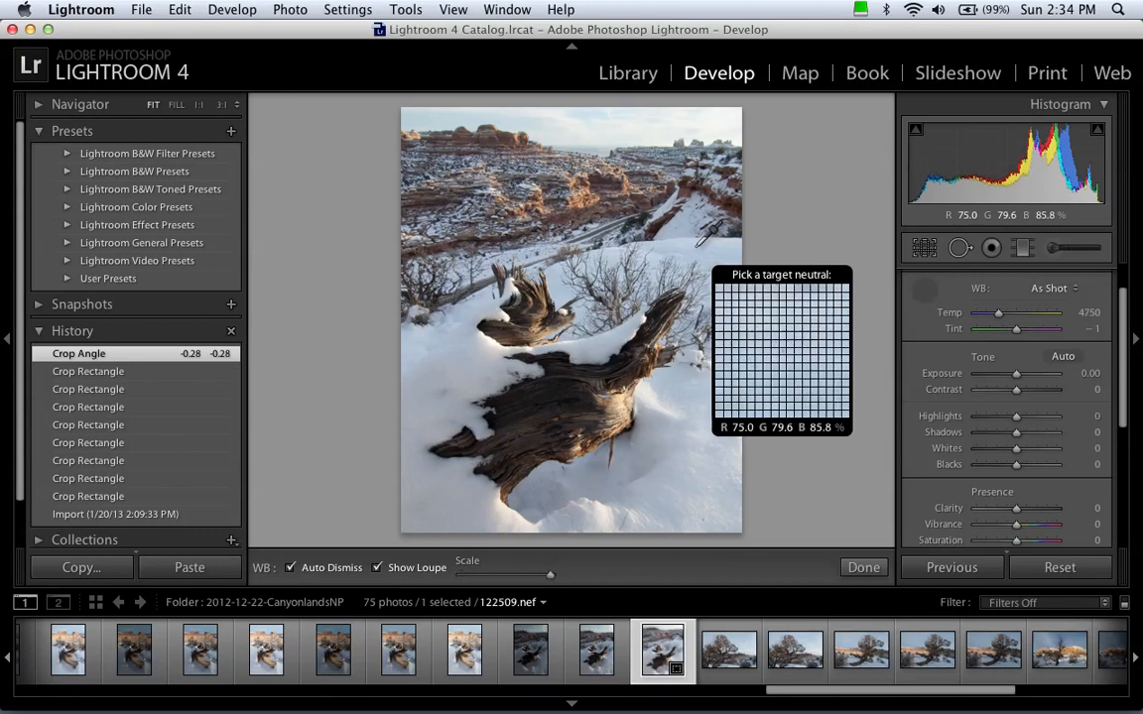
pyautogui.scroll(-6, 697, 245)
pyautogui.scroll(6, 698, 245)
pyautogui.scroll(-6, 697, 245)
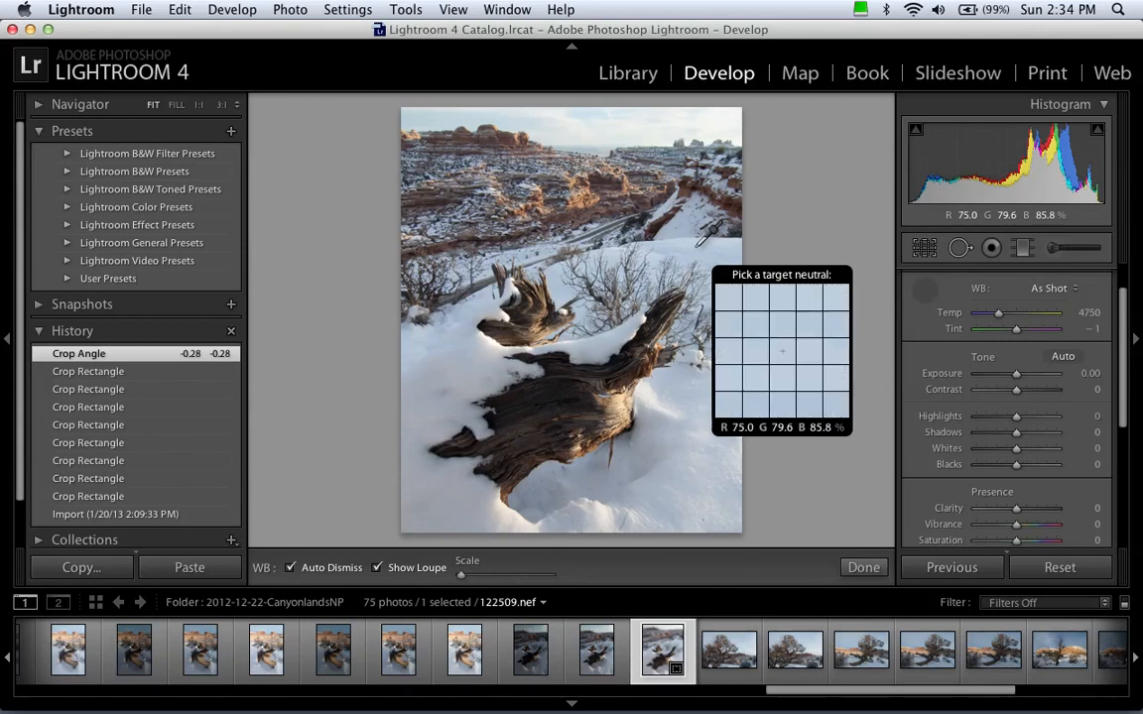
pyautogui.scroll(6, 705, 235)
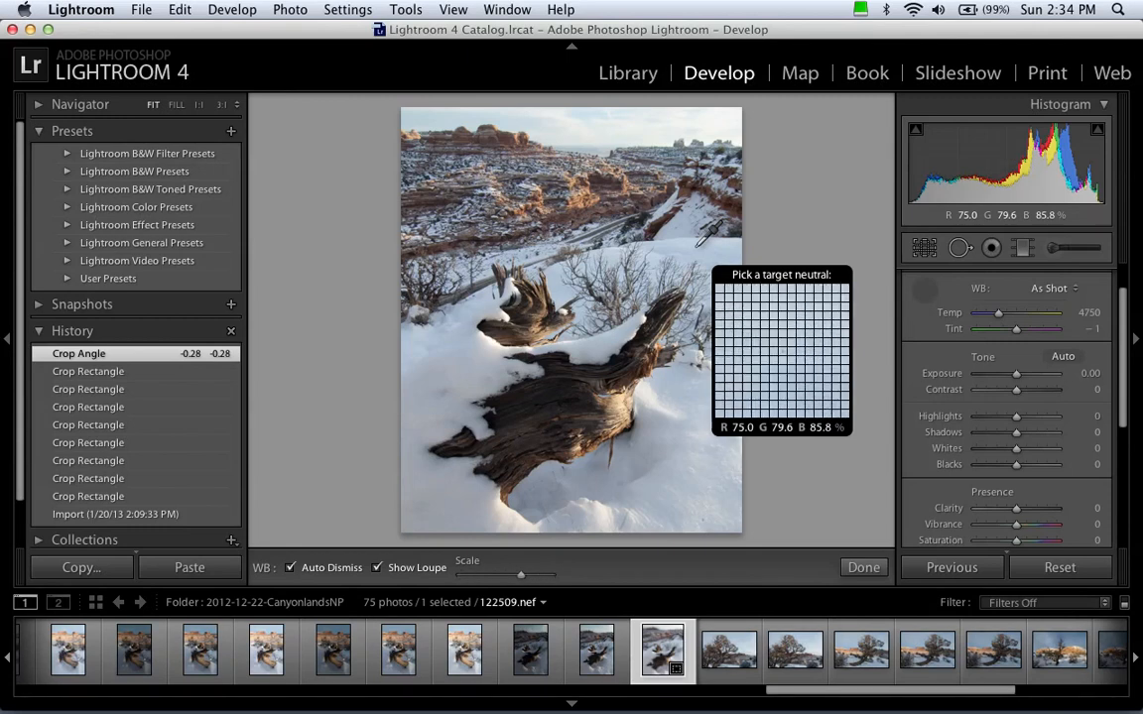
pyautogui.scroll(-6, 705, 234)
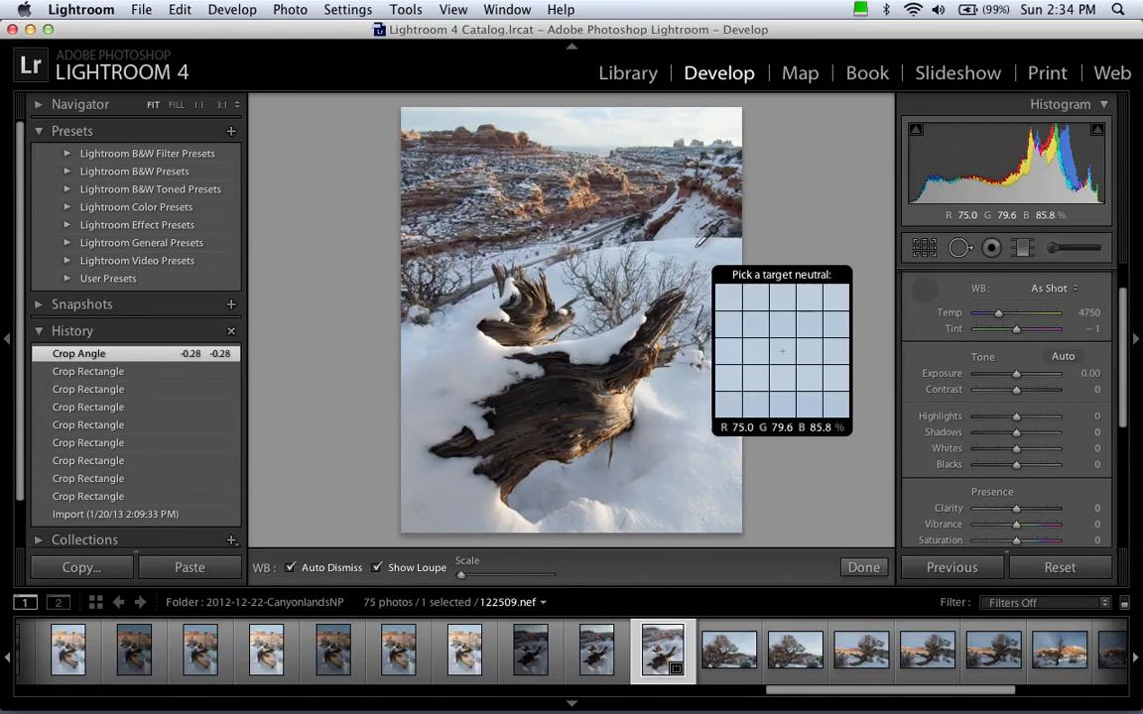
pyautogui.scroll(6, 706, 234)
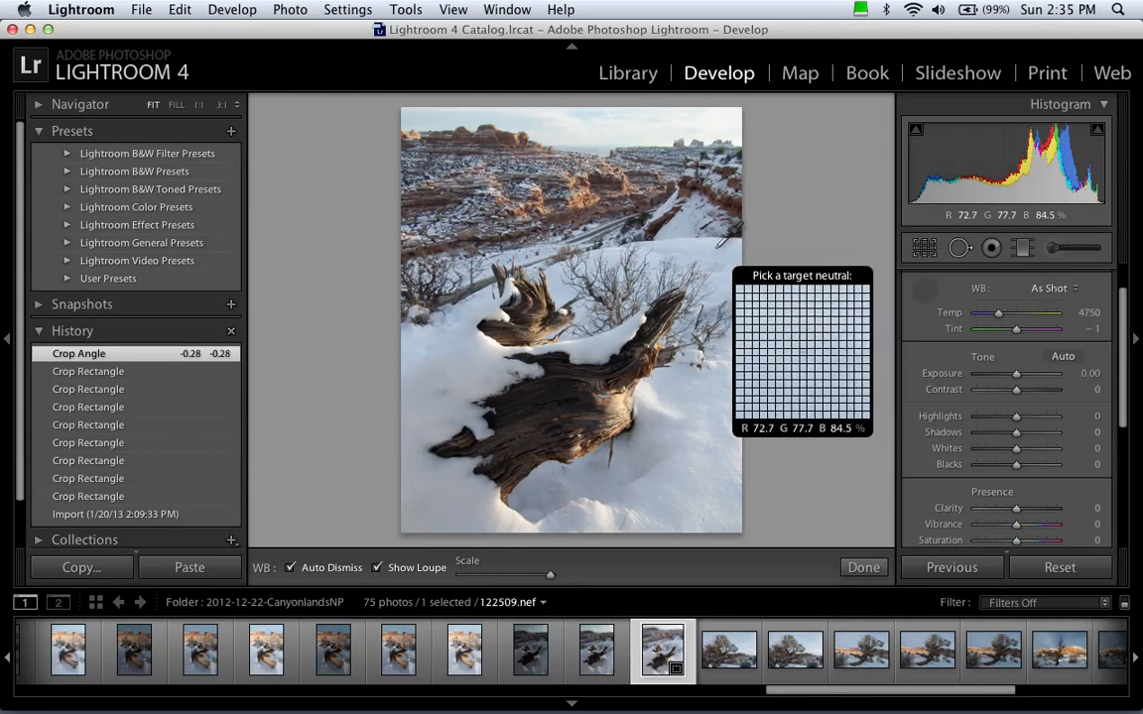
pyautogui.scroll(-6, 717, 249)
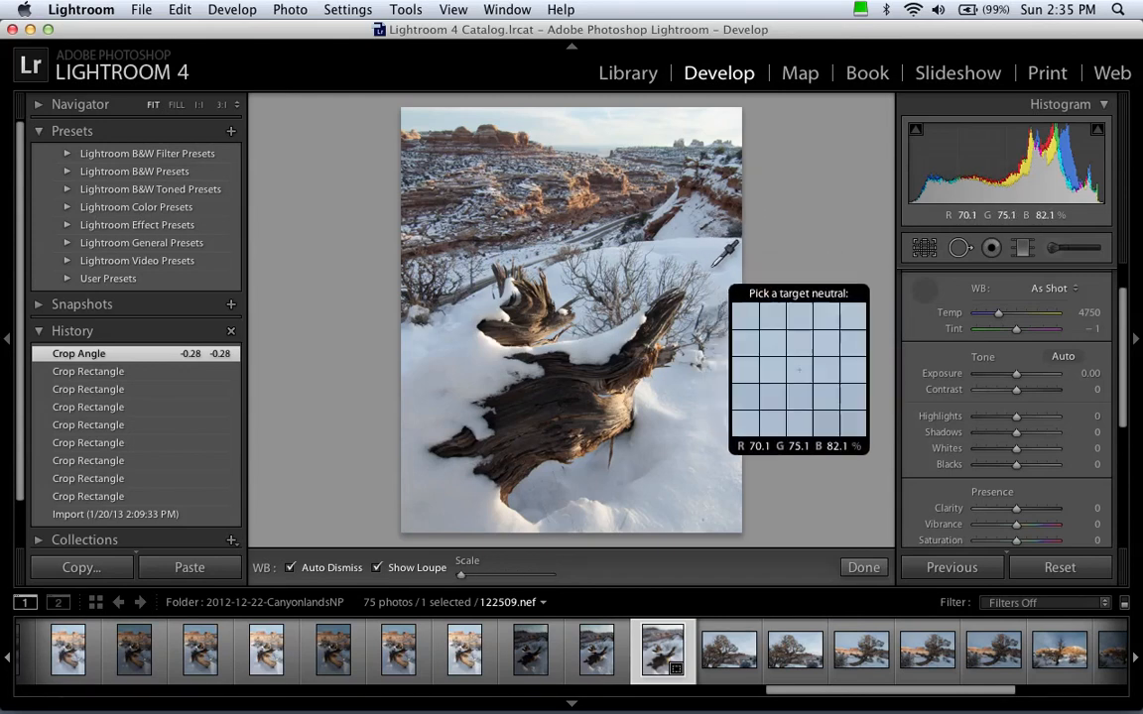
pyautogui.scroll(6, 715, 263)
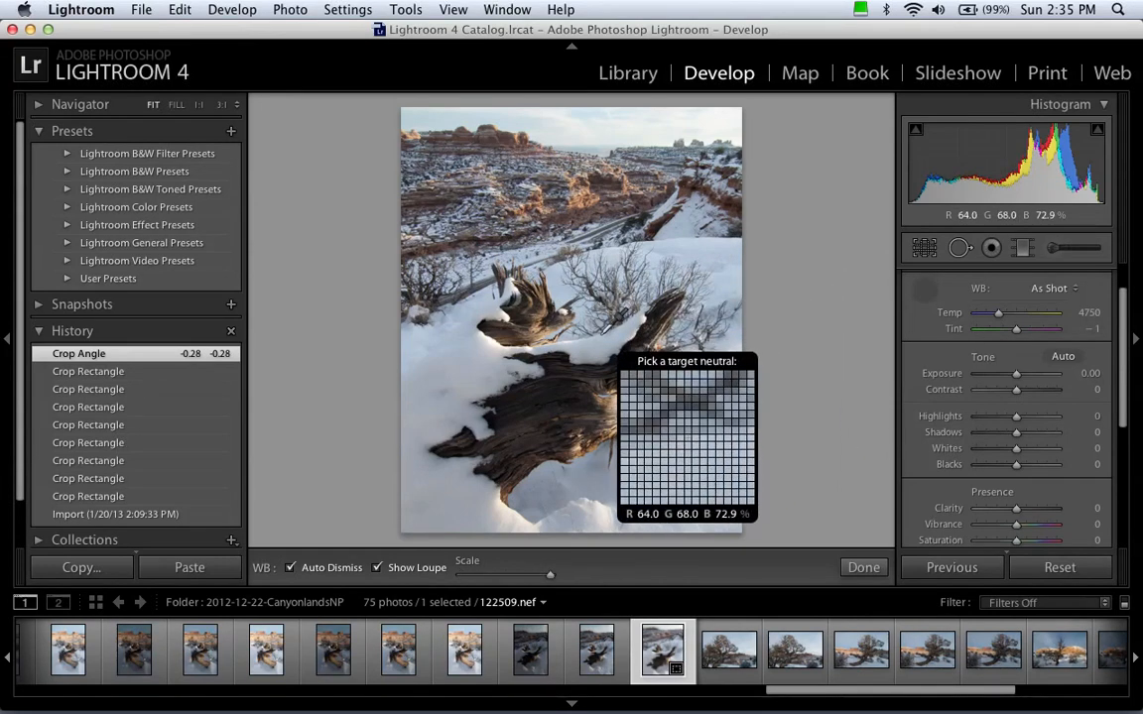
pyautogui.click(607, 343)
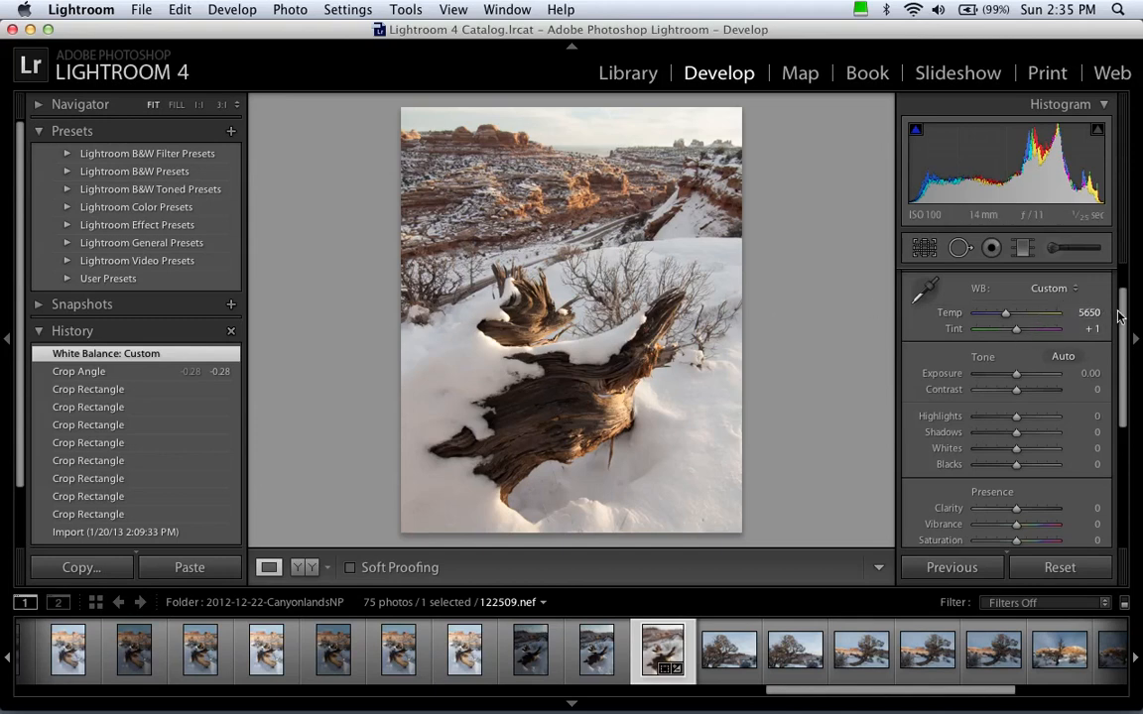
# Try Auto Tone on the photo and revert to the White Balance: Custom history state.
pyautogui.moveTo(1124, 312); pyautogui.dragTo(1122, 334)
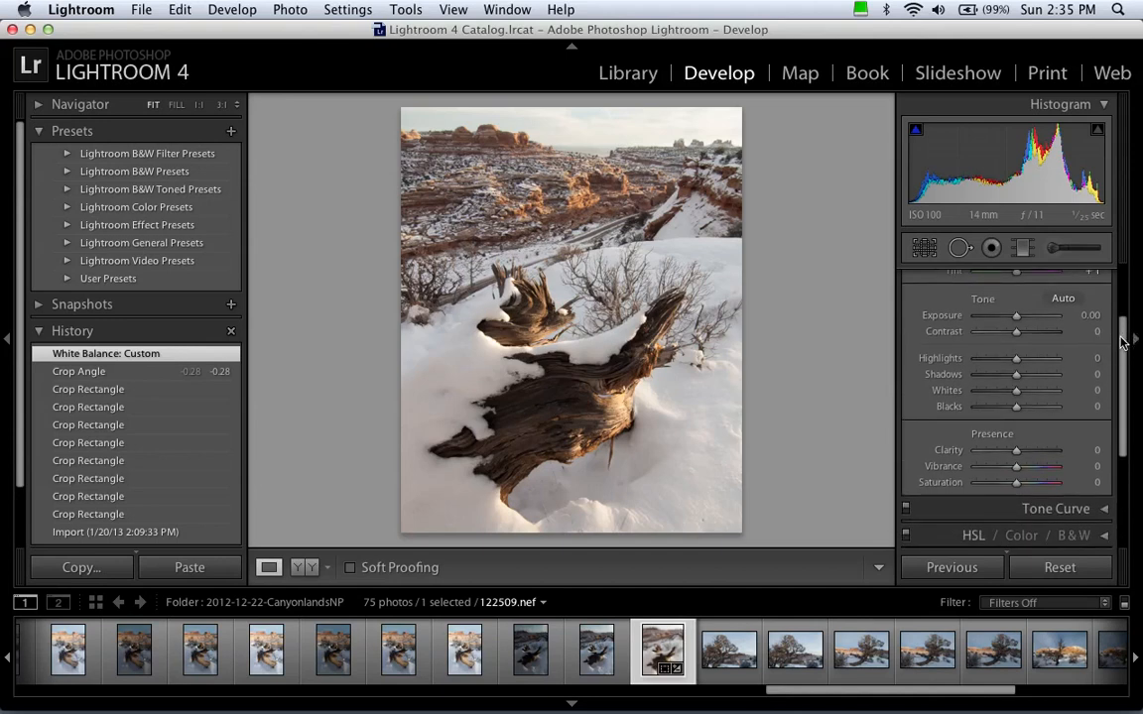
pyautogui.click(1064, 302)
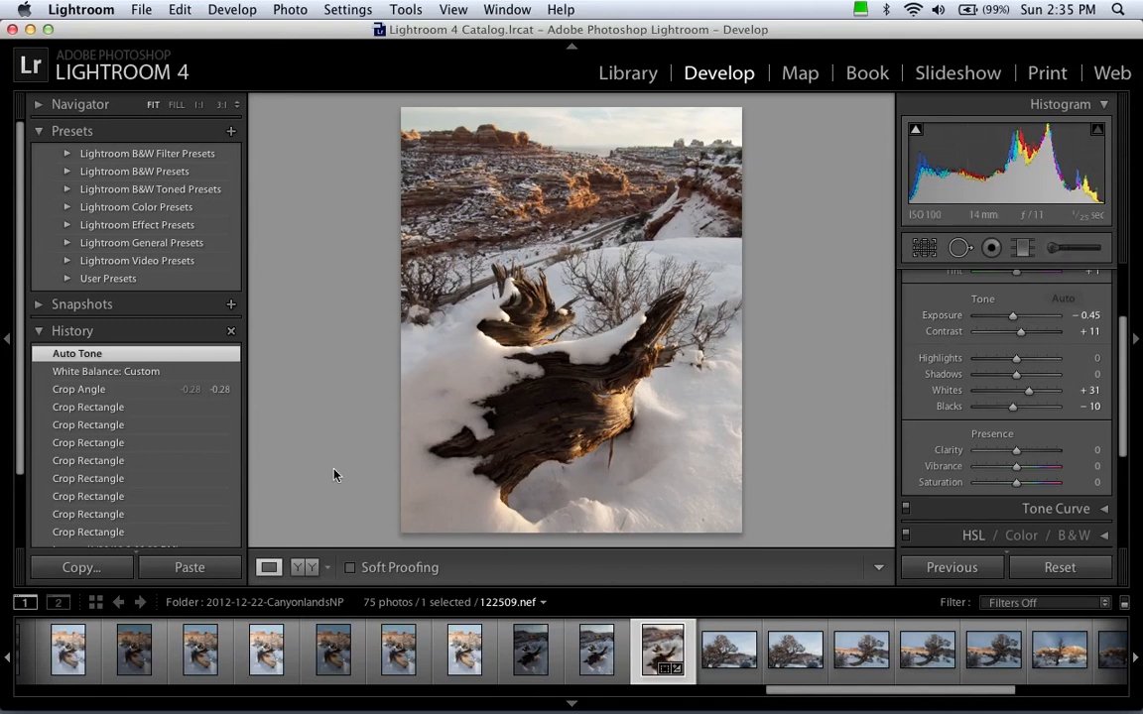
pyautogui.click(182, 374)
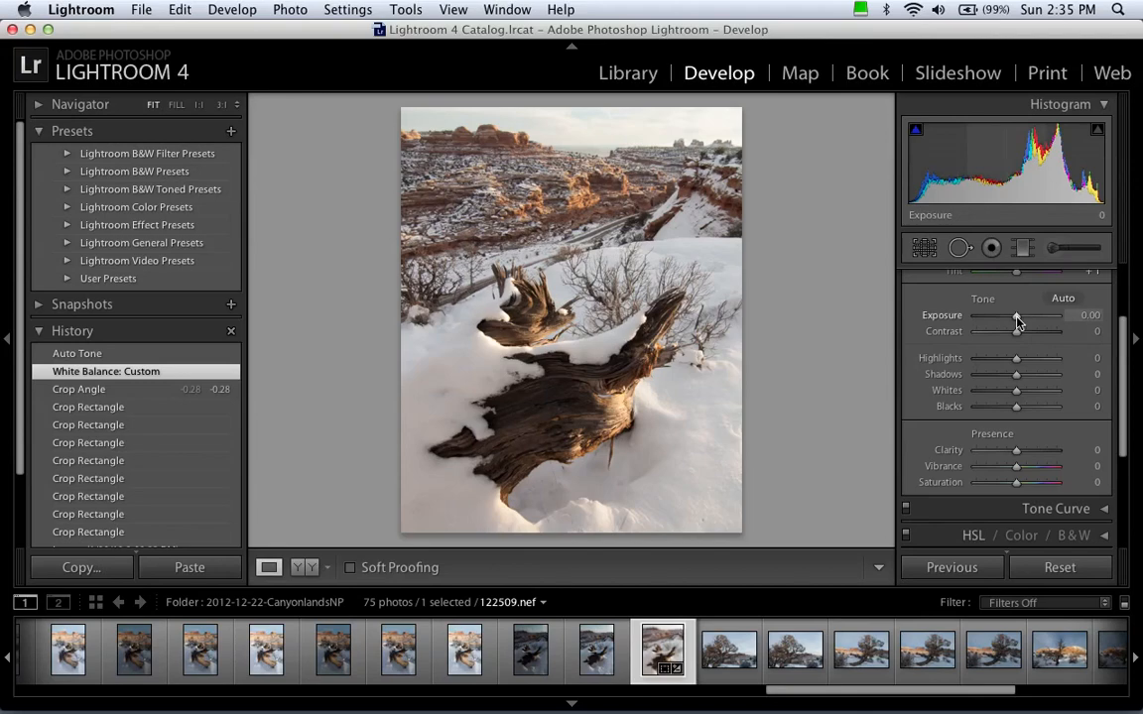
# Adjust the photo's tone to Exposure +0.05, Contrast -26 and Highlights -44.
pyautogui.moveTo(1017, 322)
pyautogui.mouseDown()
pyautogui.moveTo(1004, 321)
pyautogui.moveTo(1017, 323)
pyautogui.mouseUp()
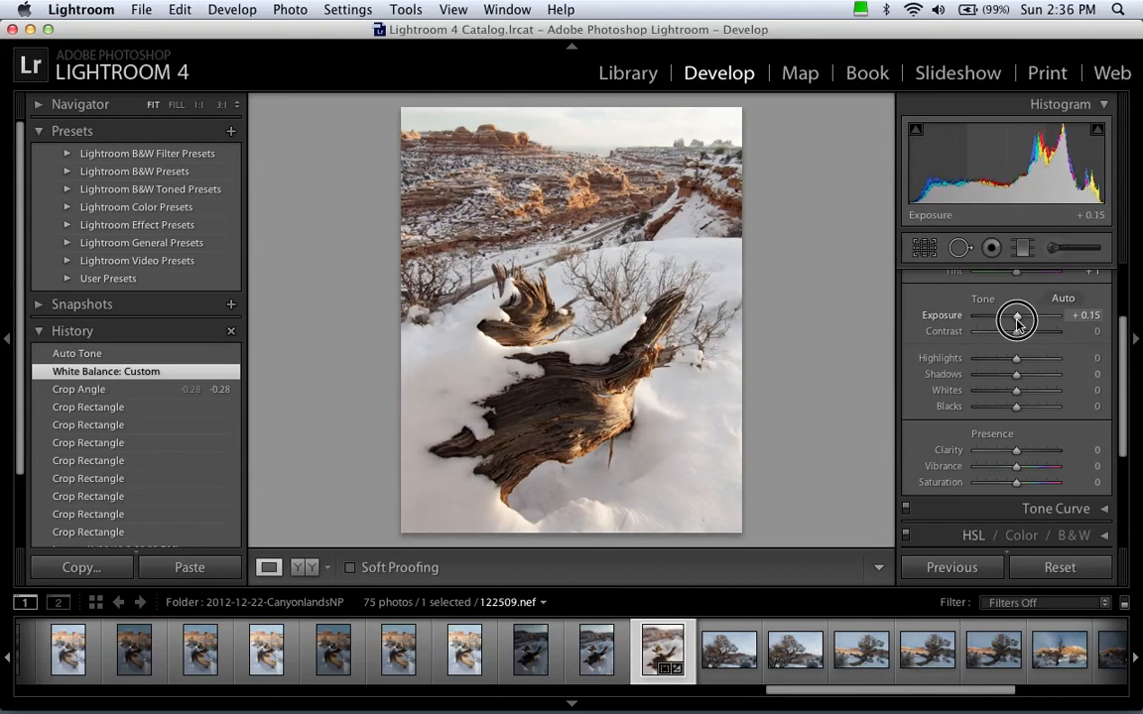
pyautogui.moveTo(1017, 324); pyautogui.dragTo(1016, 321)
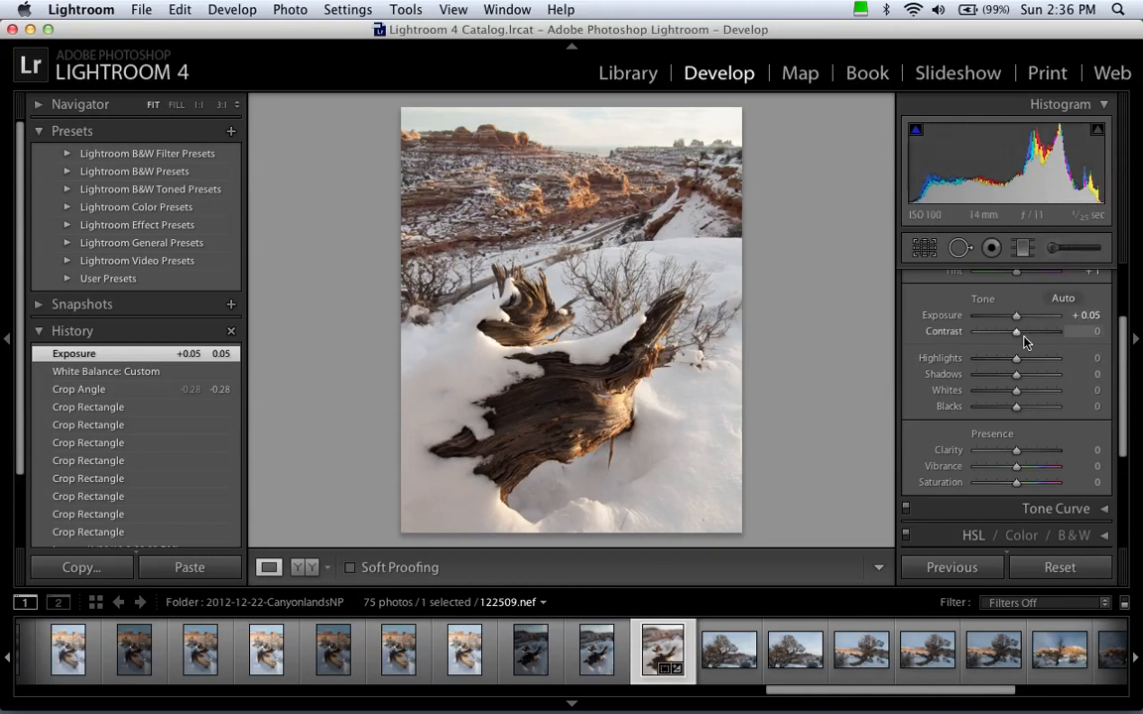
pyautogui.moveTo(1015, 331); pyautogui.dragTo(1007, 334)
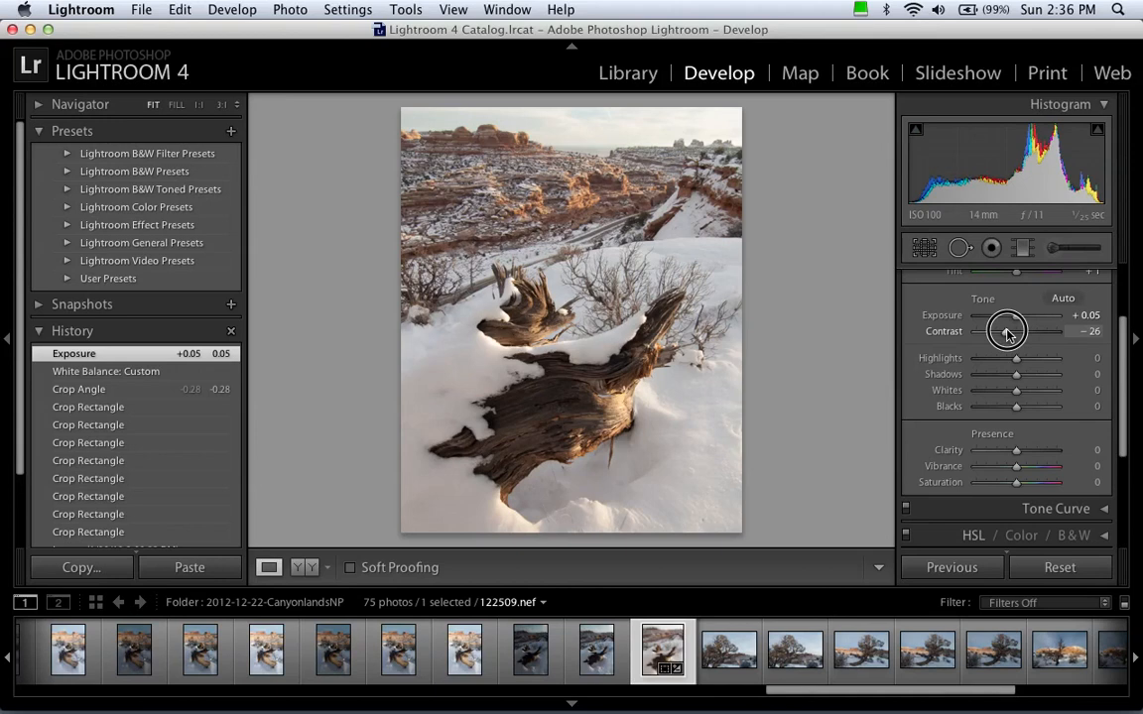
pyautogui.moveTo(1007, 334); pyautogui.dragTo(1008, 335)
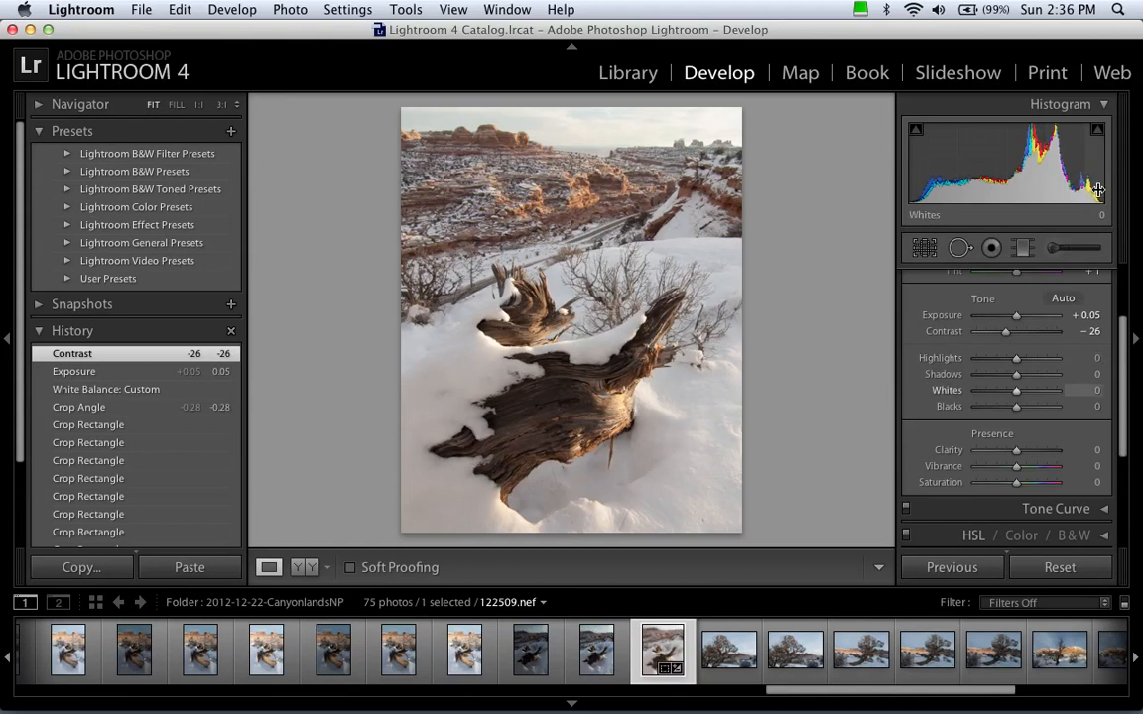
pyautogui.moveTo(1016, 358); pyautogui.dragTo(987, 363)
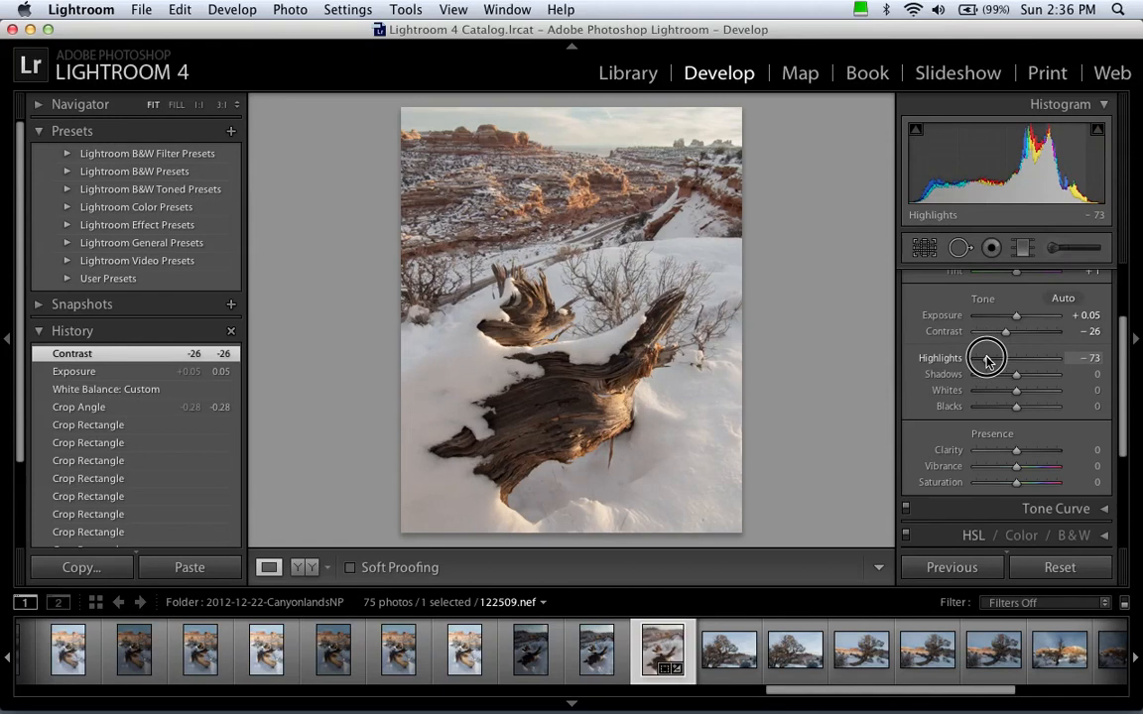
pyautogui.moveTo(987, 360); pyautogui.dragTo(998, 360)
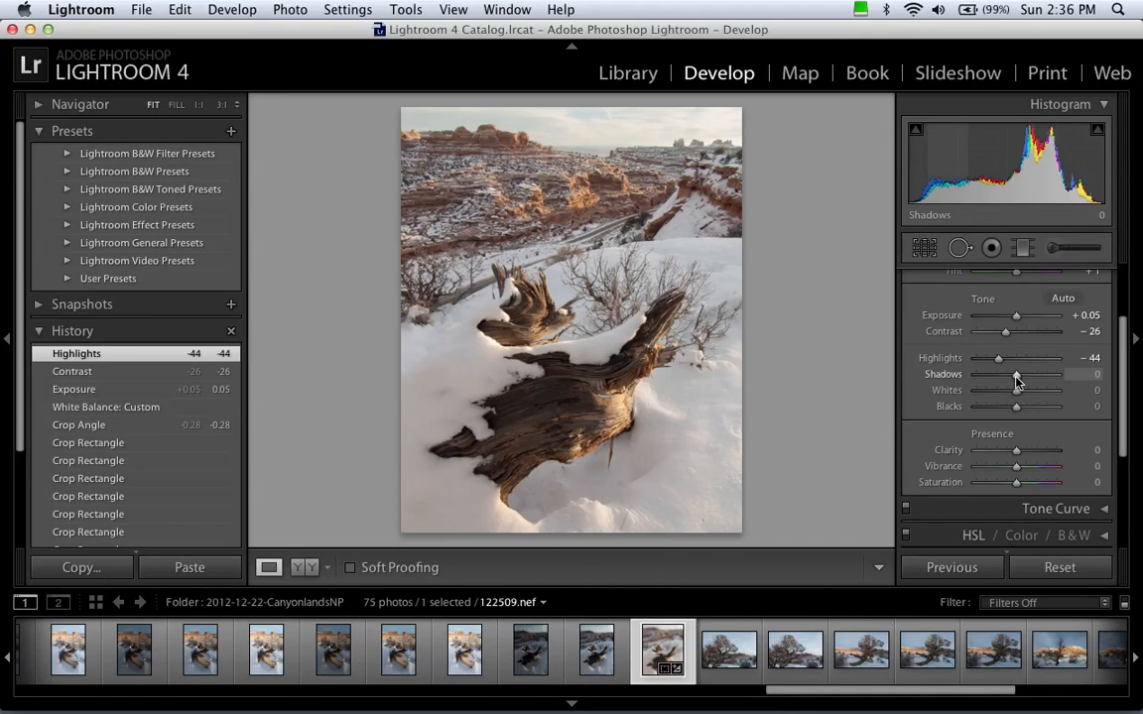
# Set Shadows to -33, and try Whites at +100 before settling on +46.
pyautogui.moveTo(1014, 382)
pyautogui.mouseDown()
pyautogui.moveTo(997, 380)
pyautogui.moveTo(1041, 380)
pyautogui.moveTo(1002, 373)
pyautogui.mouseUp()
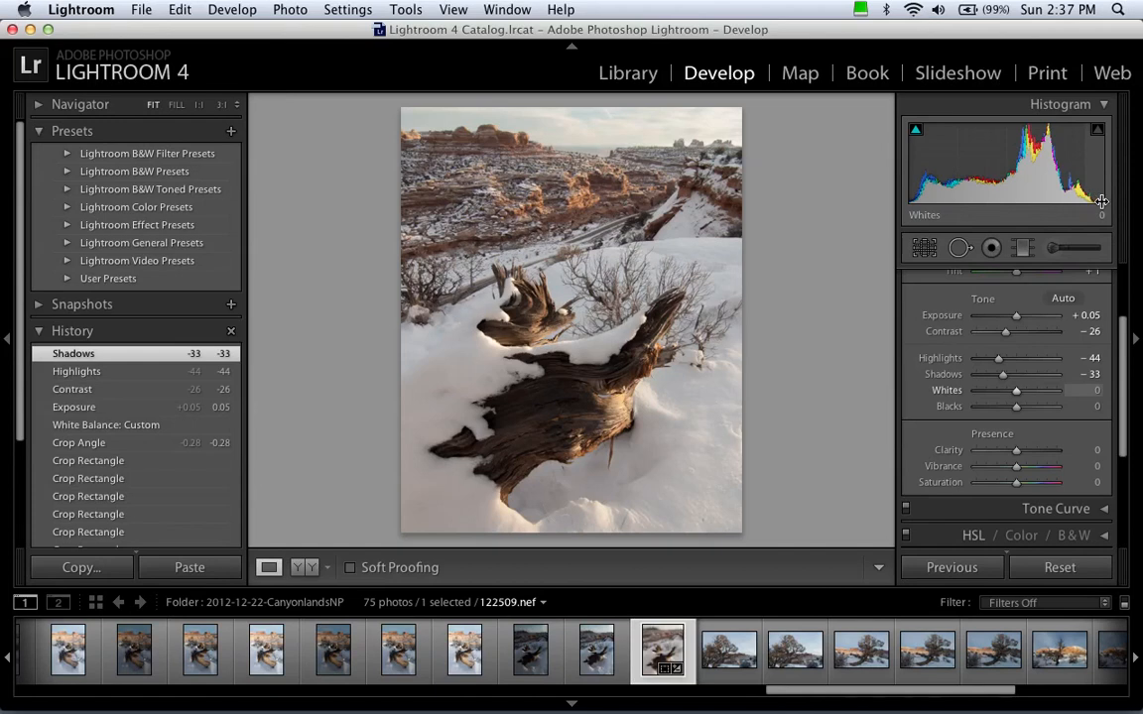
pyautogui.moveTo(1021, 395); pyautogui.dragTo(1076, 395)
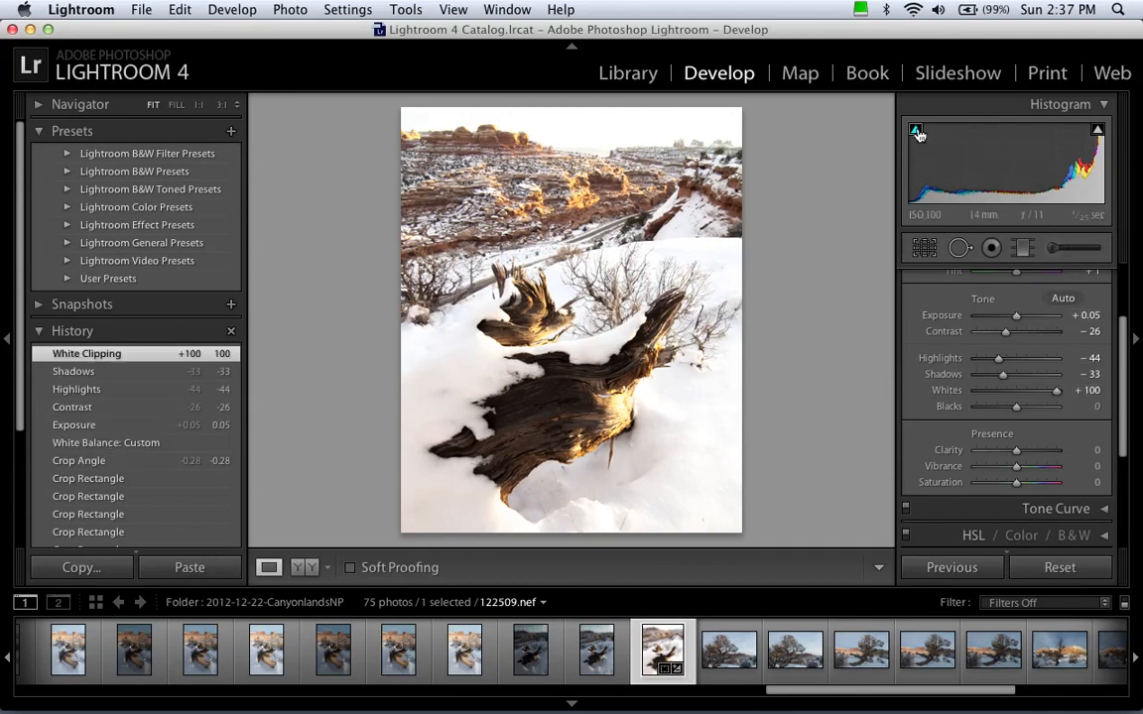
pyautogui.moveTo(1098, 139)
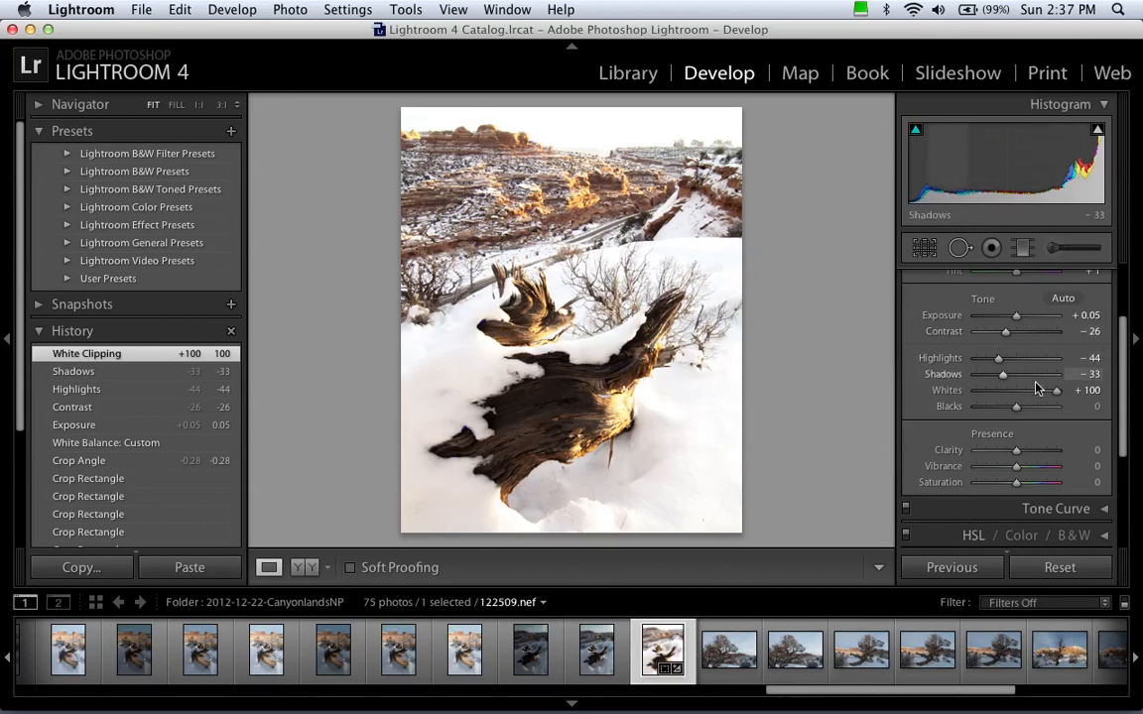
pyautogui.moveTo(1057, 395); pyautogui.dragTo(1037, 395)
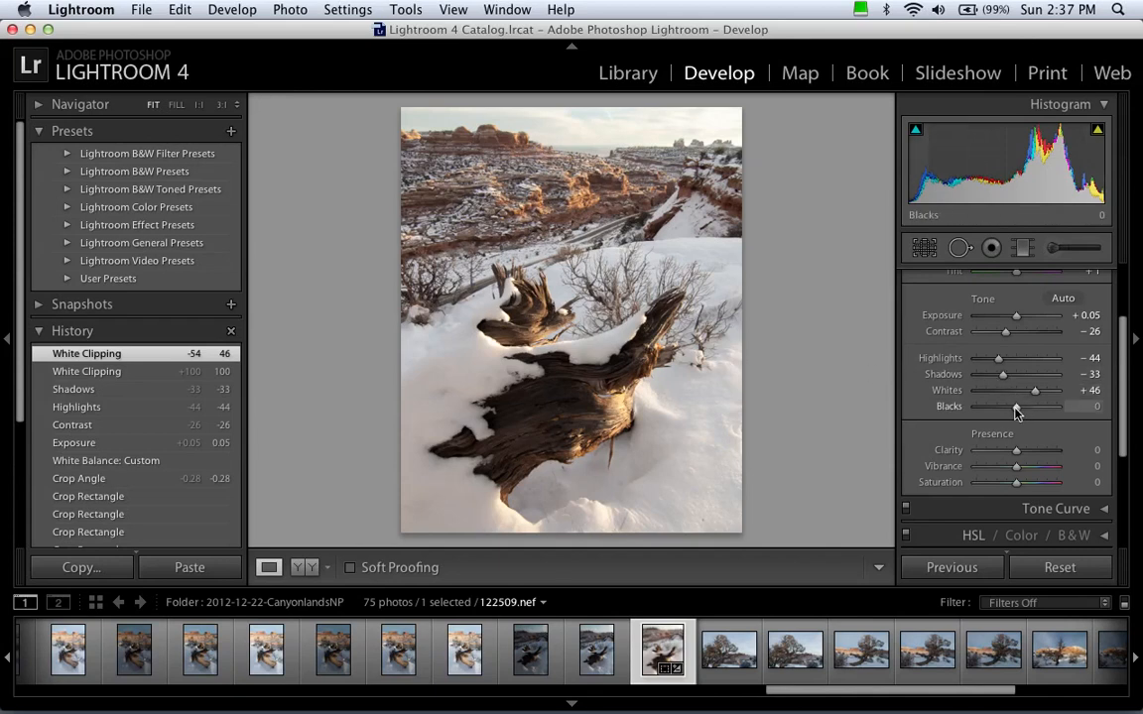
# Try Blacks at the extreme of -100 and at -22, and settle on -15.
pyautogui.moveTo(1016, 407); pyautogui.dragTo(938, 397)
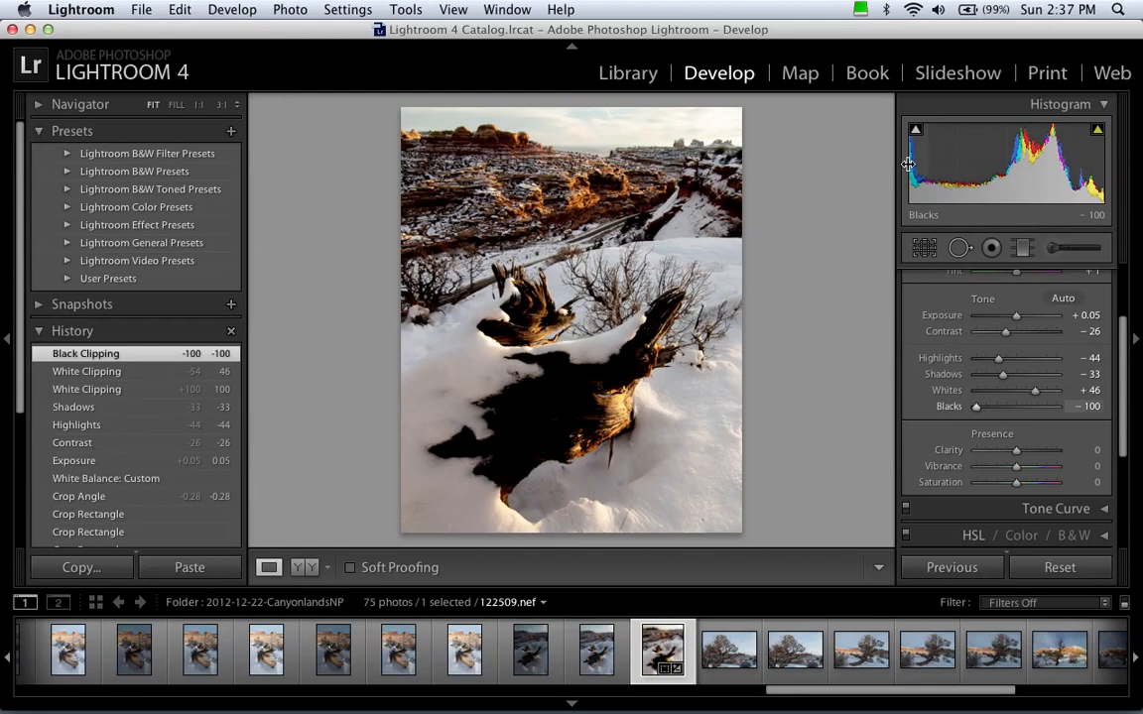
pyautogui.moveTo(916, 137)
pyautogui.moveTo(974, 406); pyautogui.dragTo(1007, 407)
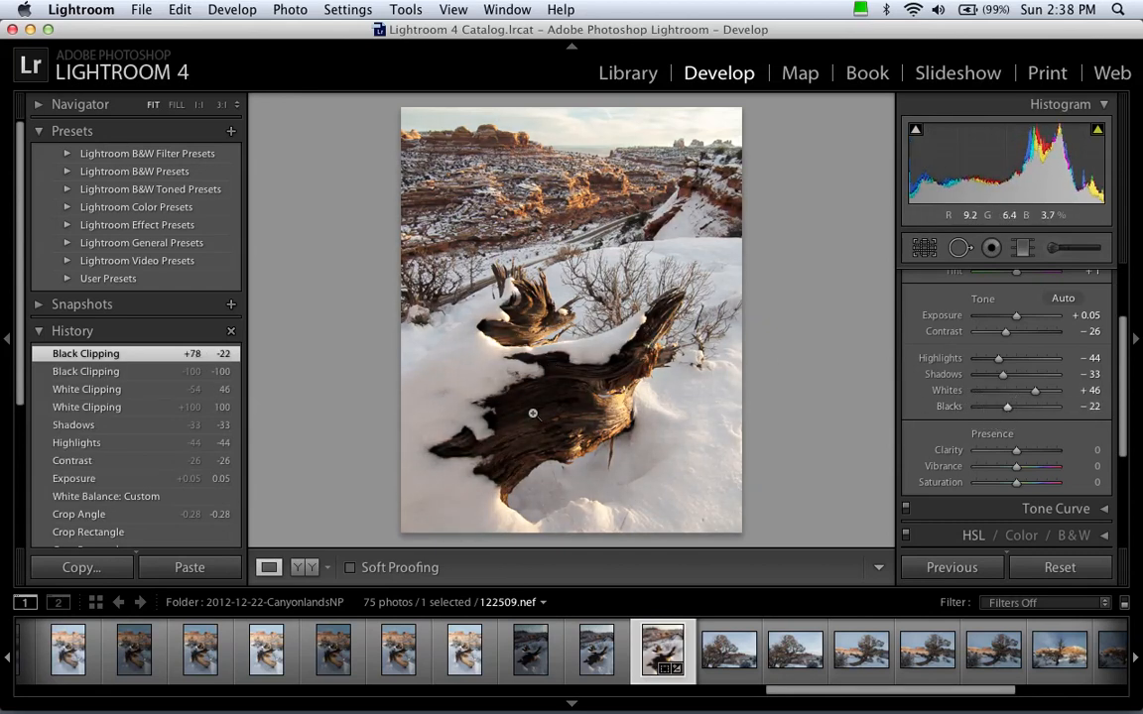
pyautogui.moveTo(1007, 407); pyautogui.dragTo(1012, 415)
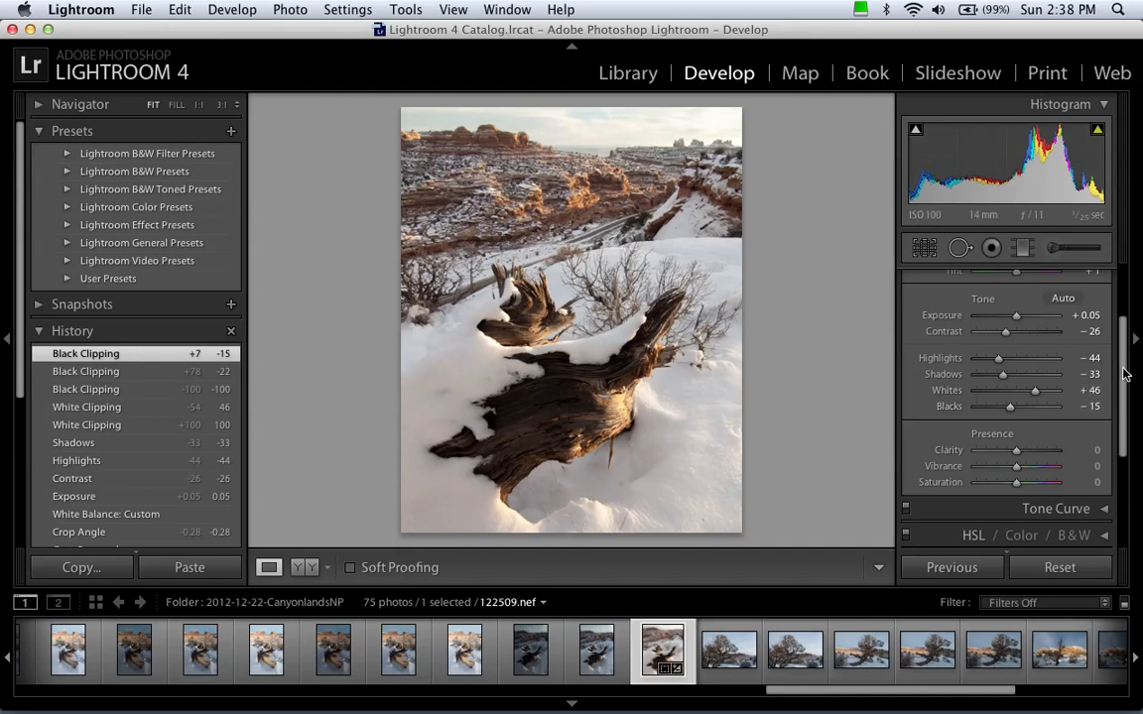
# Set Clarity to +12 and hide the filmstrip to give the photo more room.
pyautogui.scroll(-4, 1124, 374)
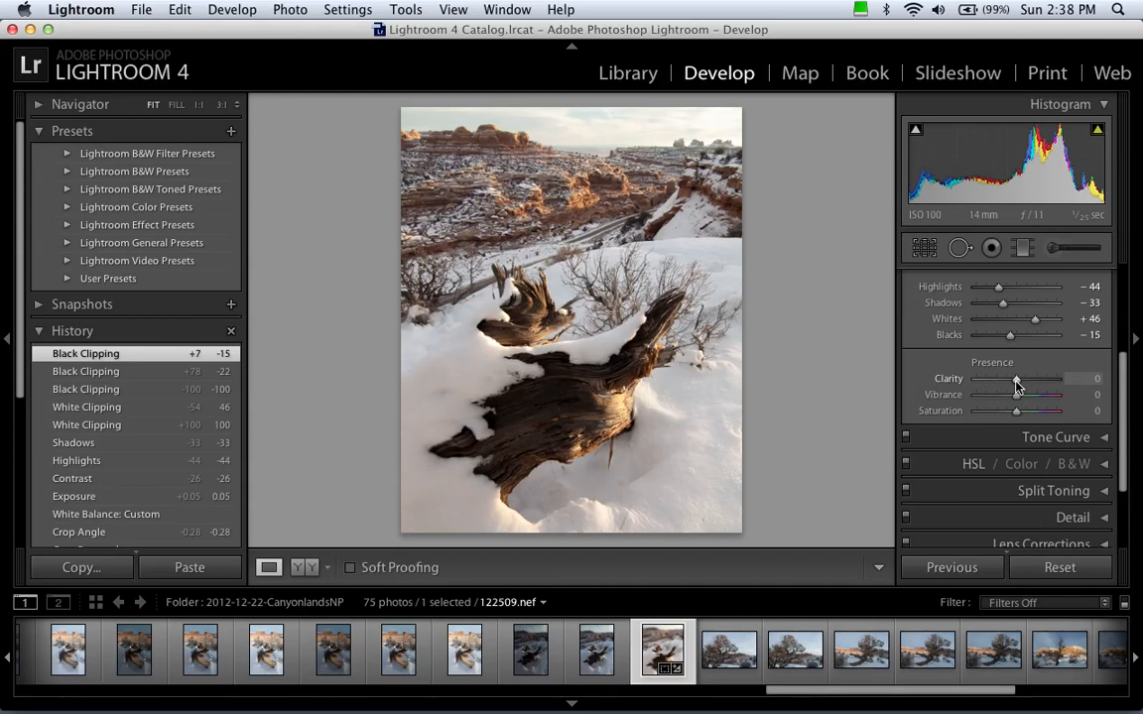
pyautogui.moveTo(1016, 381)
pyautogui.mouseDown()
pyautogui.moveTo(1074, 385)
pyautogui.moveTo(1020, 383)
pyautogui.mouseUp()
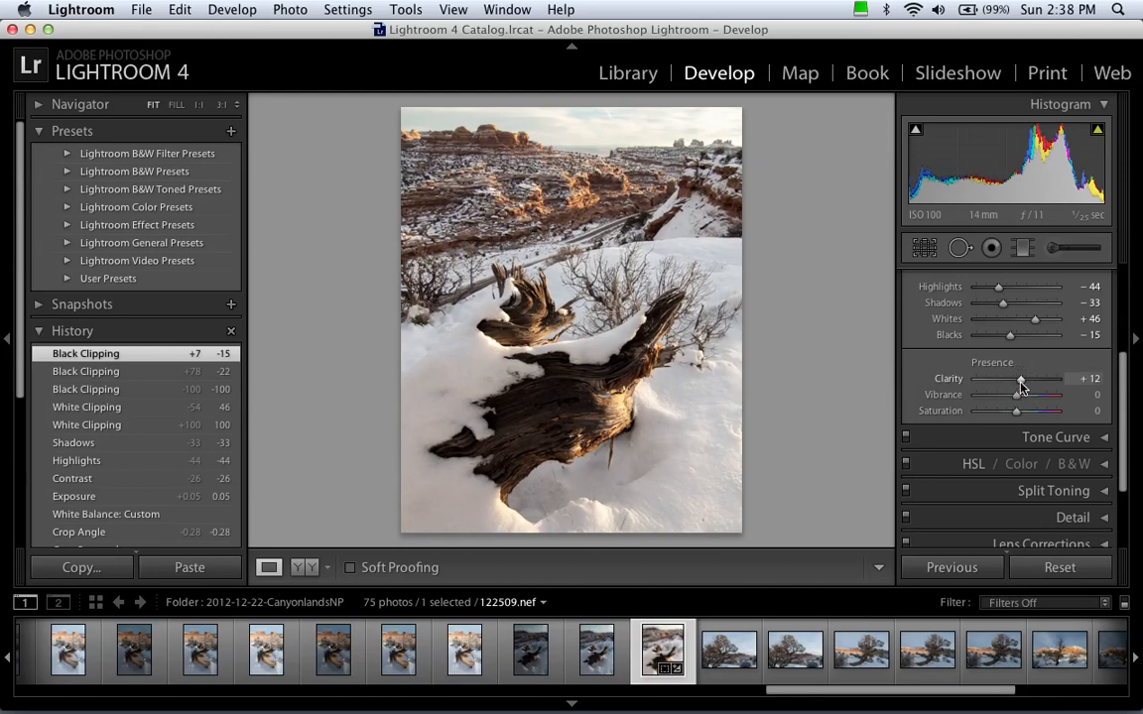
pyautogui.click(571, 704)
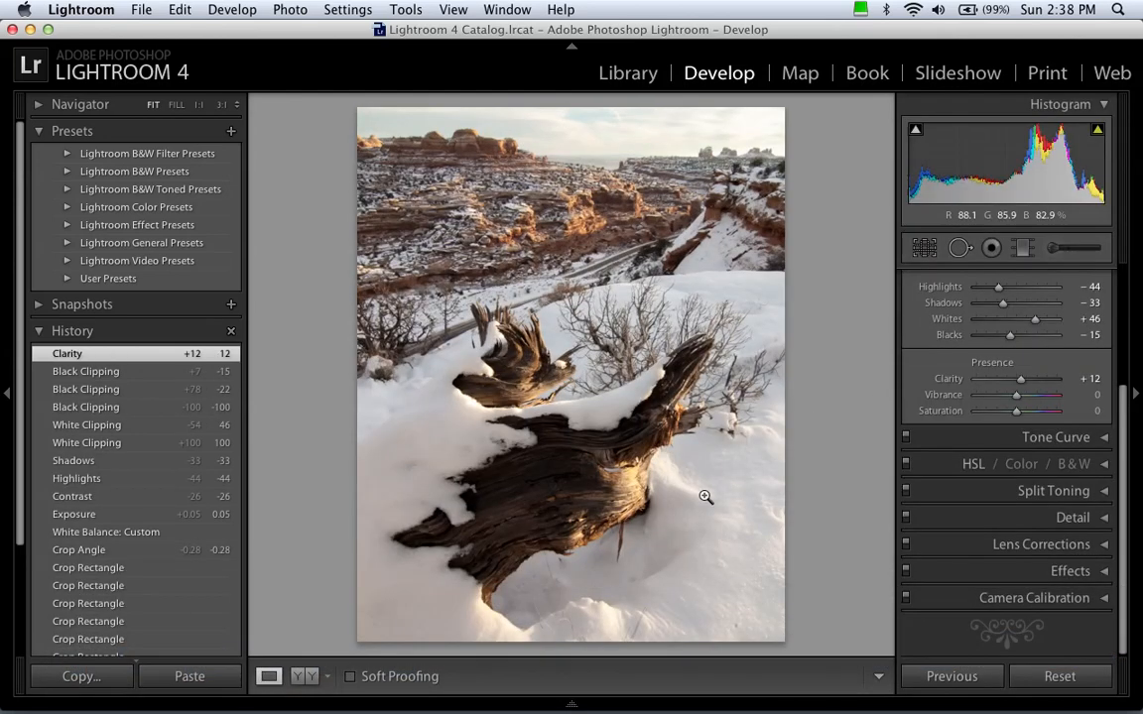
# Compare Clarity settings of -100, -23 and +30 on the photo, and settle on -30.
pyautogui.click(1022, 384)
pyautogui.moveTo(1022, 384); pyautogui.dragTo(951, 383)
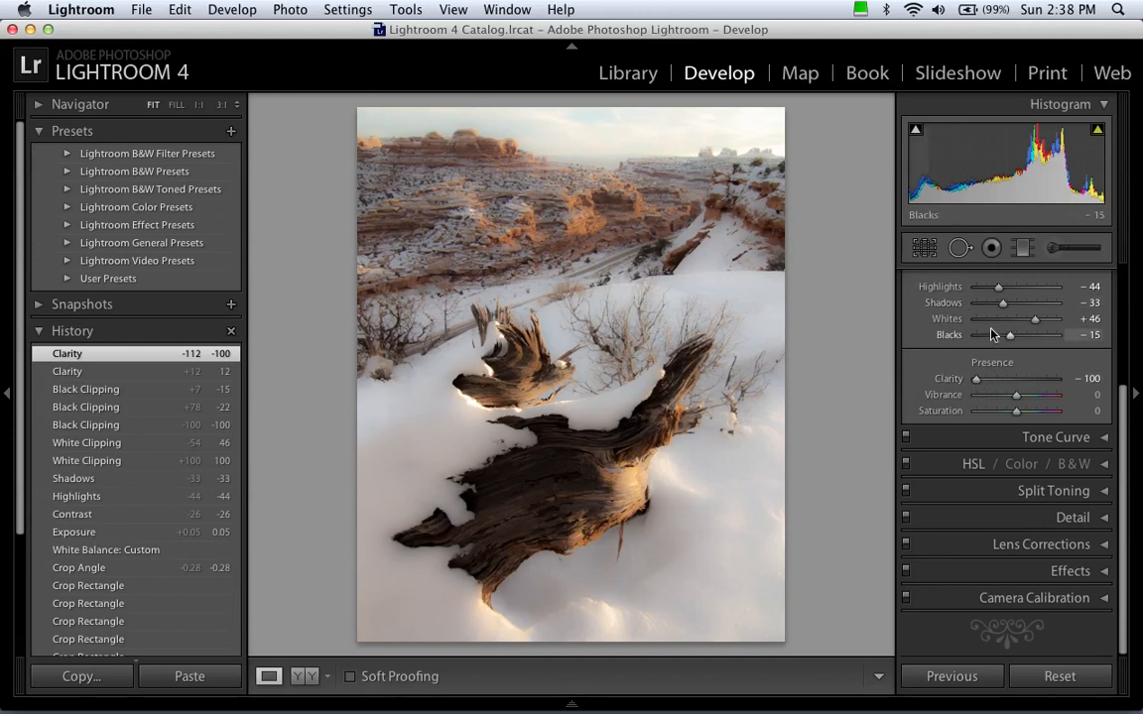
pyautogui.moveTo(978, 381); pyautogui.dragTo(1007, 383)
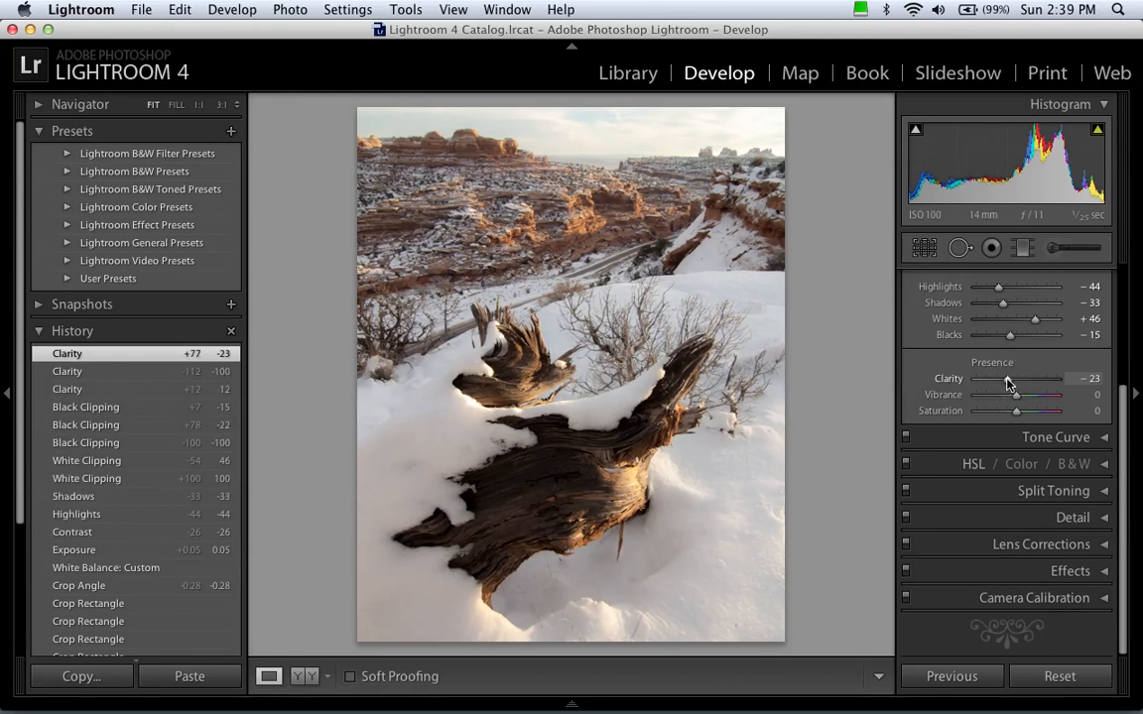
pyautogui.moveTo(1008, 383)
pyautogui.mouseDown()
pyautogui.moveTo(1038, 385)
pyautogui.moveTo(1002, 380)
pyautogui.mouseUp()
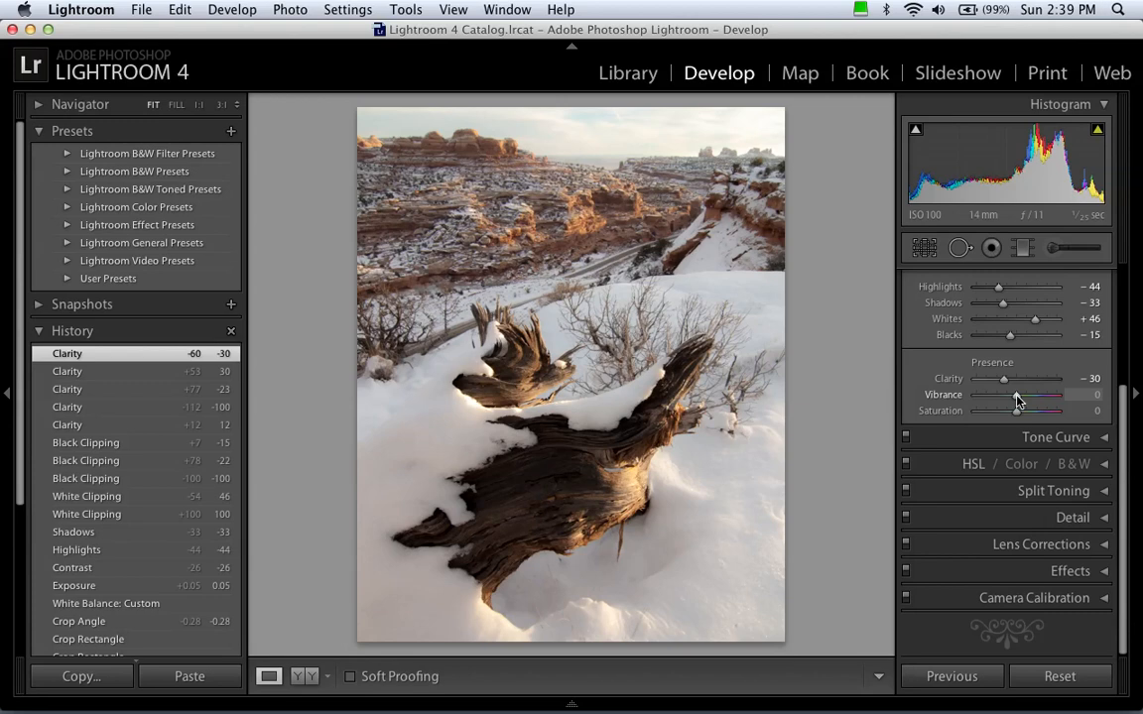
# Try Vibrance at -100, and settle on Vibrance -40 with Saturation +31.
pyautogui.click(1017, 397)
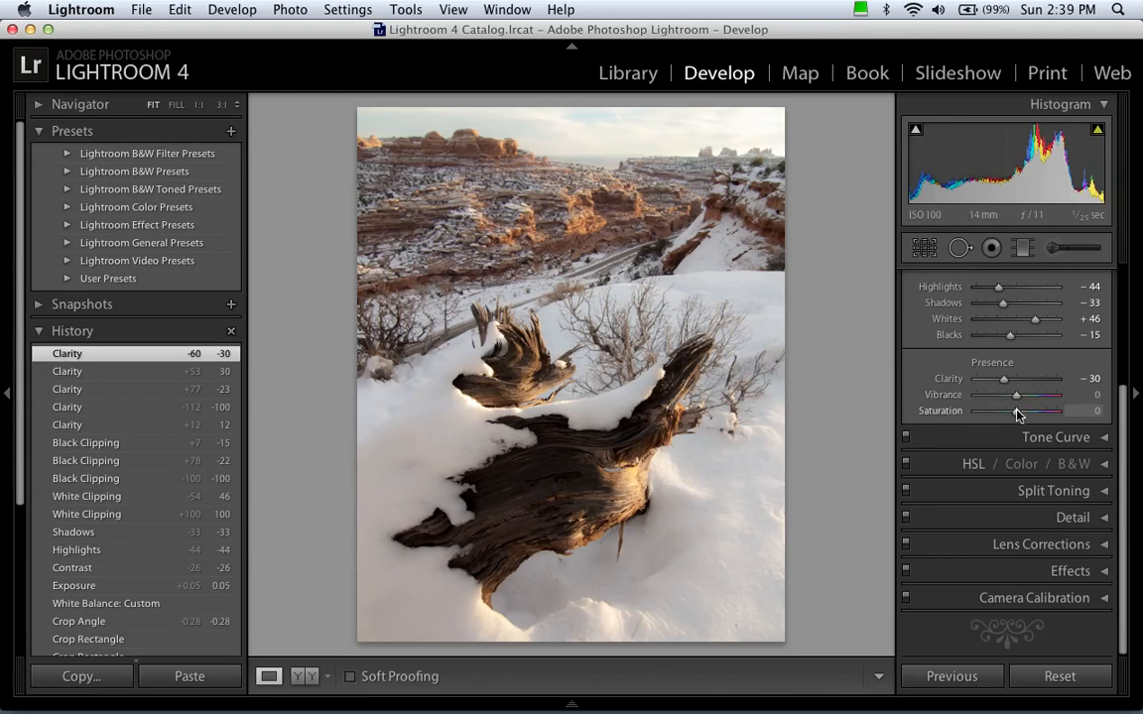
pyautogui.moveTo(1017, 413); pyautogui.dragTo(959, 400)
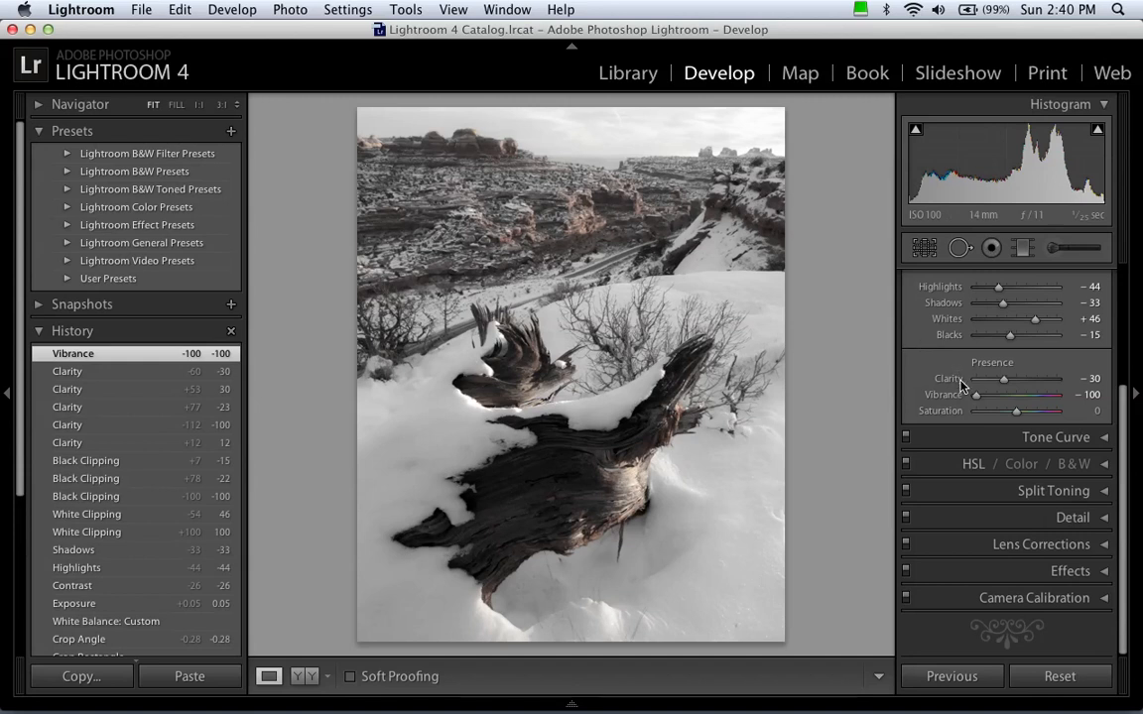
pyautogui.moveTo(976, 395); pyautogui.dragTo(1031, 414)
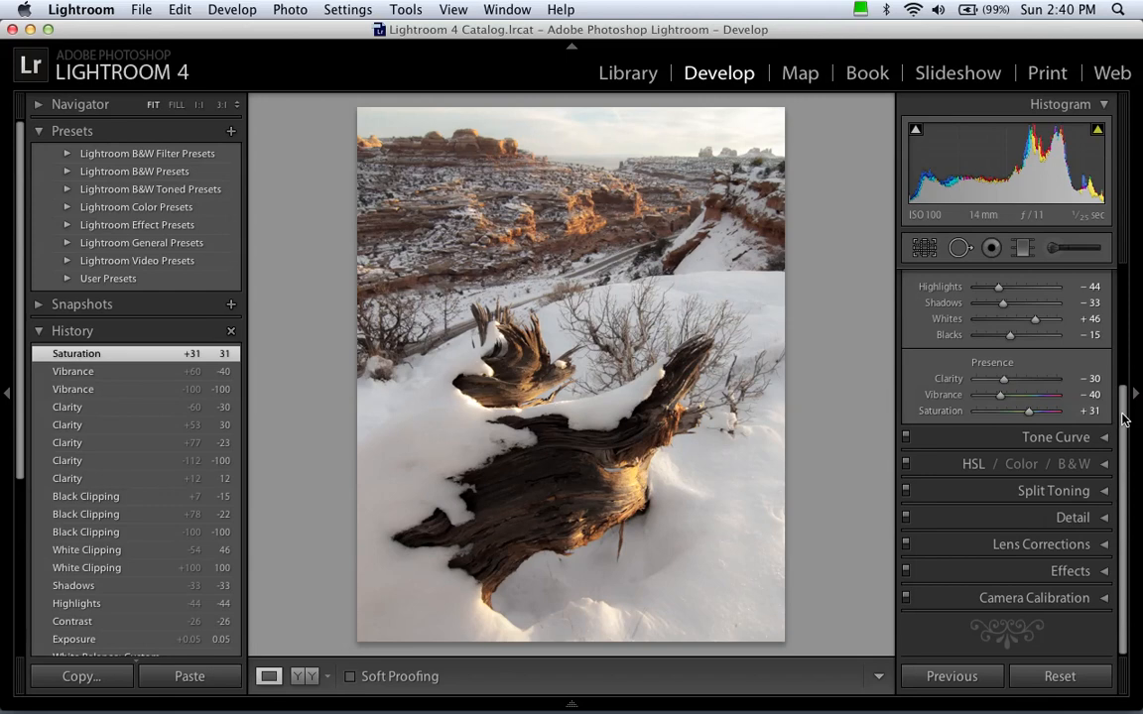
# Collapse the Basic adjustments and expand the Tone Curve.
pyautogui.moveTo(1120, 409); pyautogui.dragTo(1122, 294)
pyautogui.click(1076, 278)
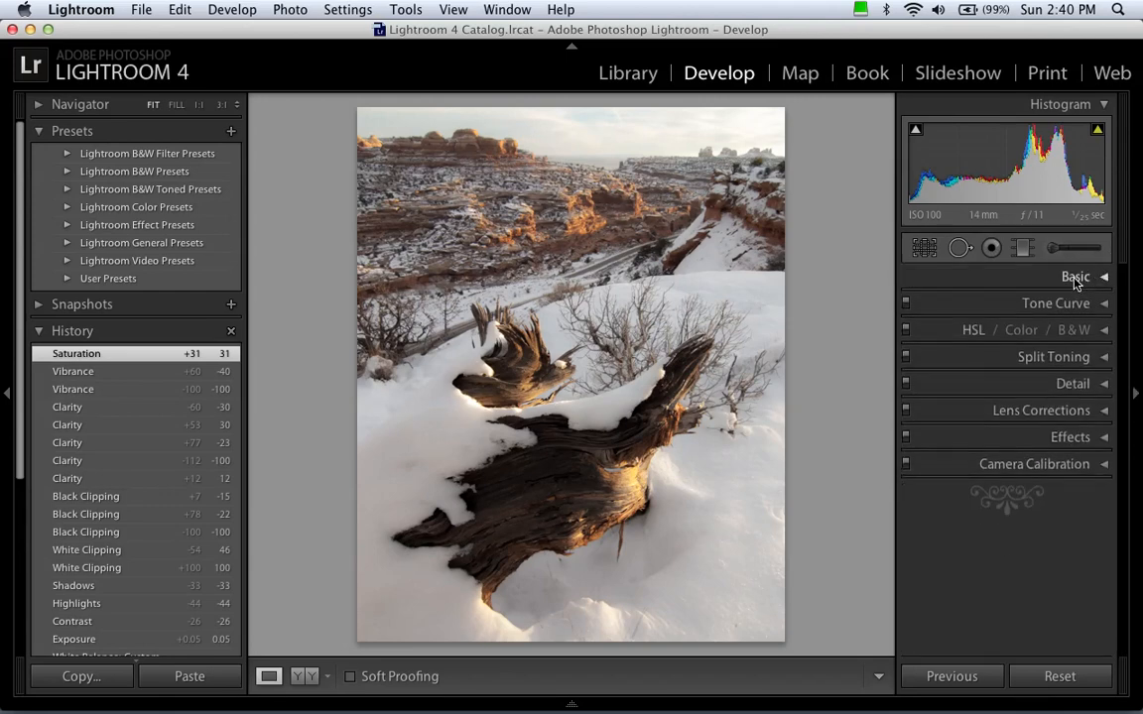
pyautogui.click(1052, 304)
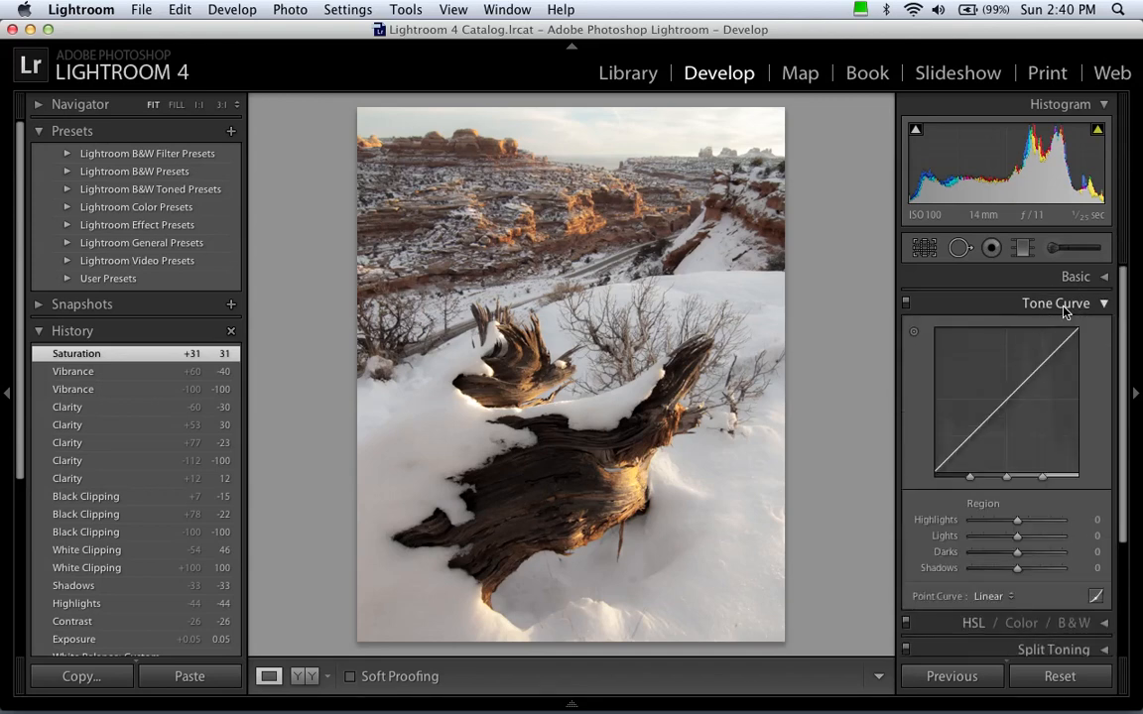
# Set the tone curve regions to Highlights -30, Lights +17, Darks -5 and Shadows +38.
pyautogui.moveTo(1117, 310); pyautogui.dragTo(1125, 323)
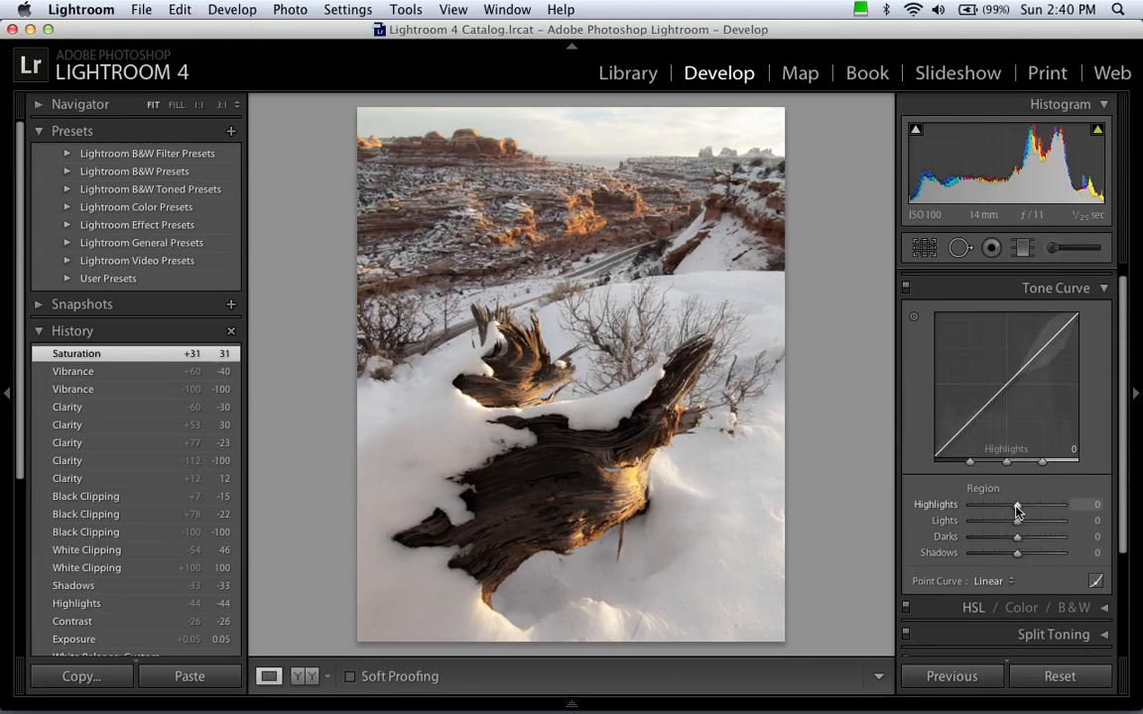
pyautogui.moveTo(1017, 508)
pyautogui.mouseDown()
pyautogui.moveTo(1059, 509)
pyautogui.moveTo(991, 508)
pyautogui.moveTo(1020, 509)
pyautogui.moveTo(1003, 508)
pyautogui.mouseUp()
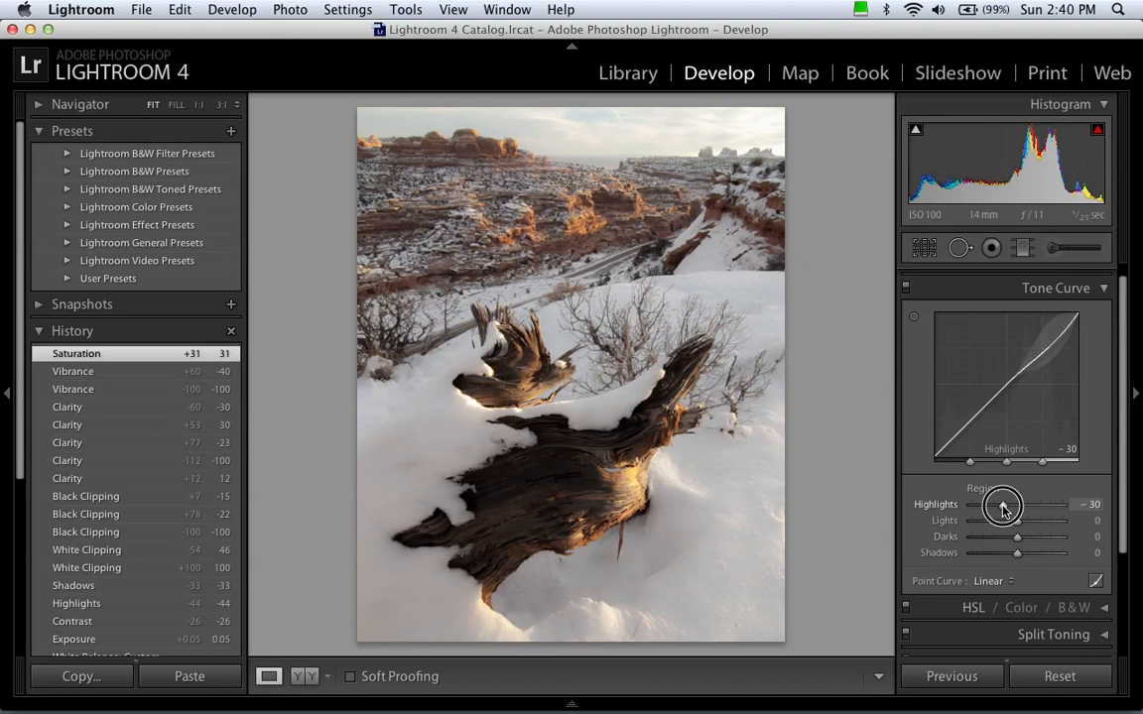
pyautogui.moveTo(1003, 505); pyautogui.dragTo(1034, 557)
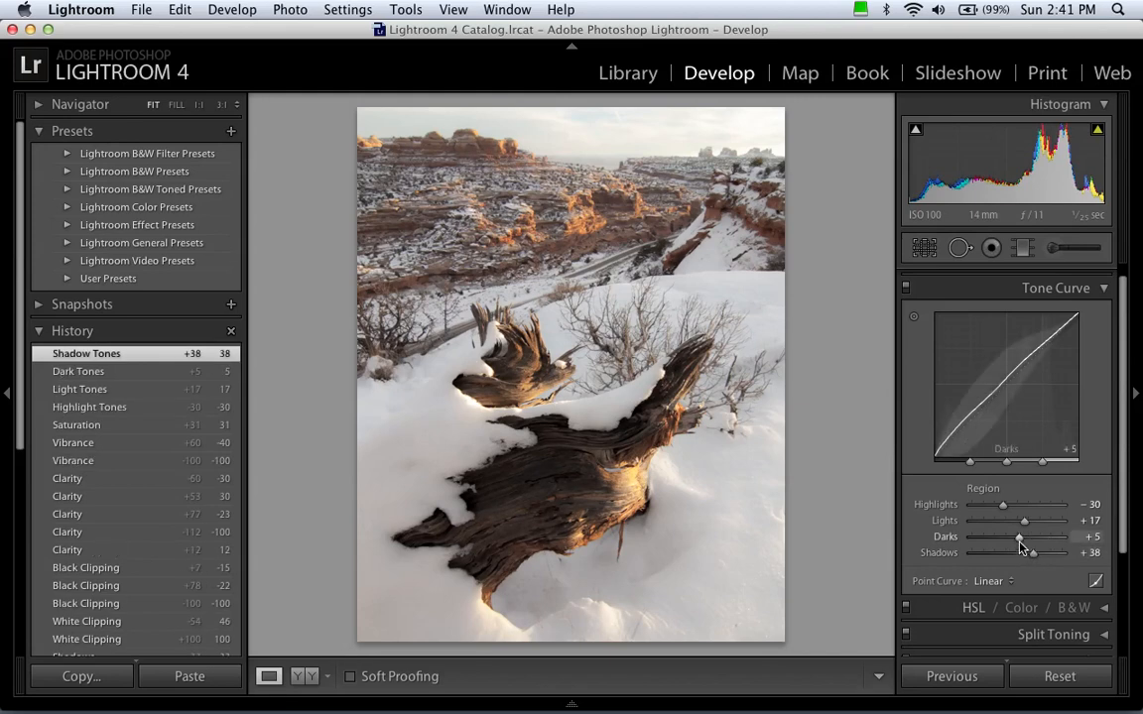
pyautogui.moveTo(1019, 537); pyautogui.dragTo(1014, 540)
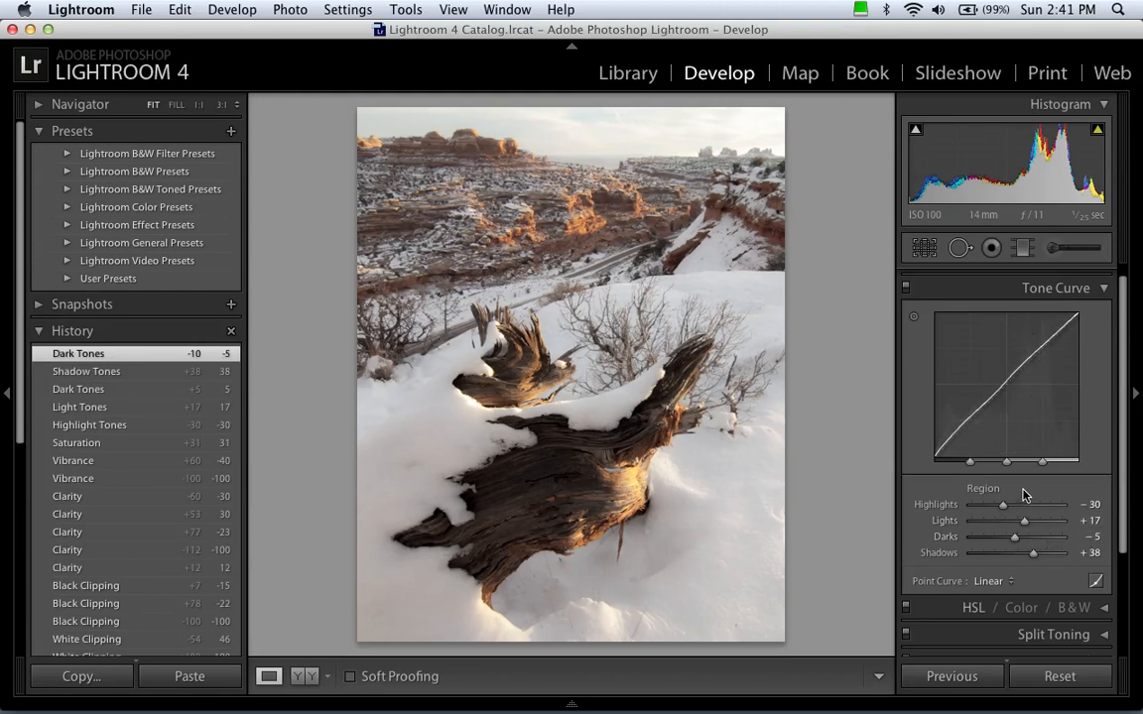
# Switch the tone curve to point editing, try raising it with shadow and highlight points, and remove both points.
pyautogui.click(994, 582)
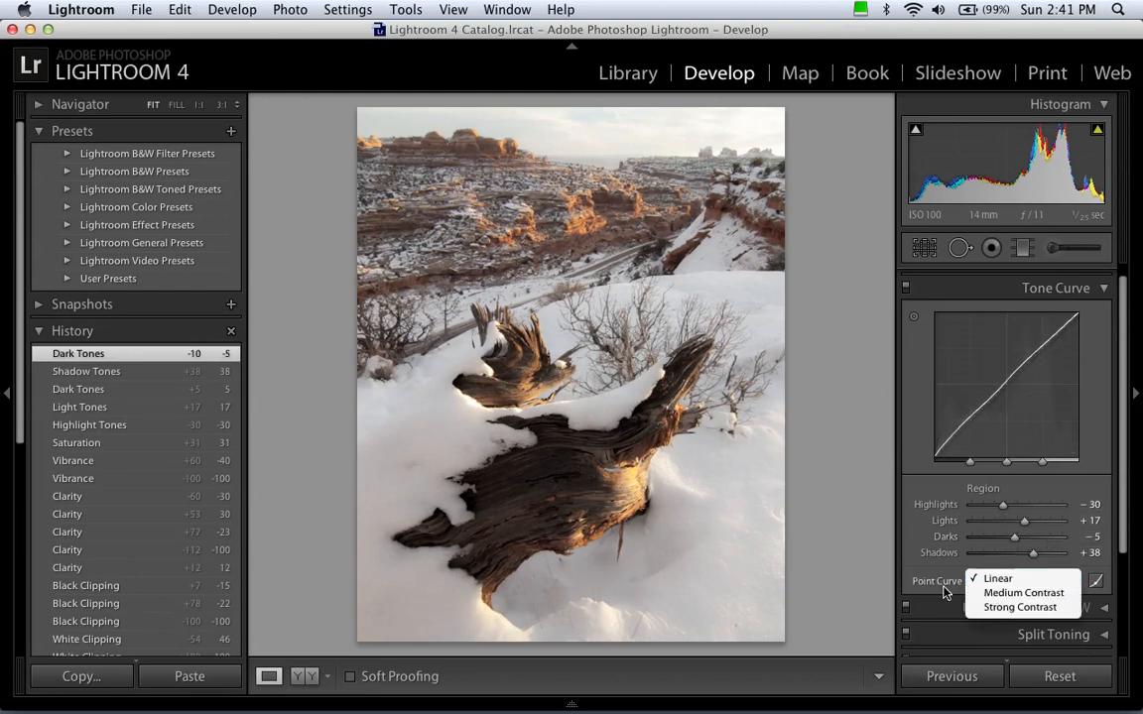
pyautogui.click(948, 589)
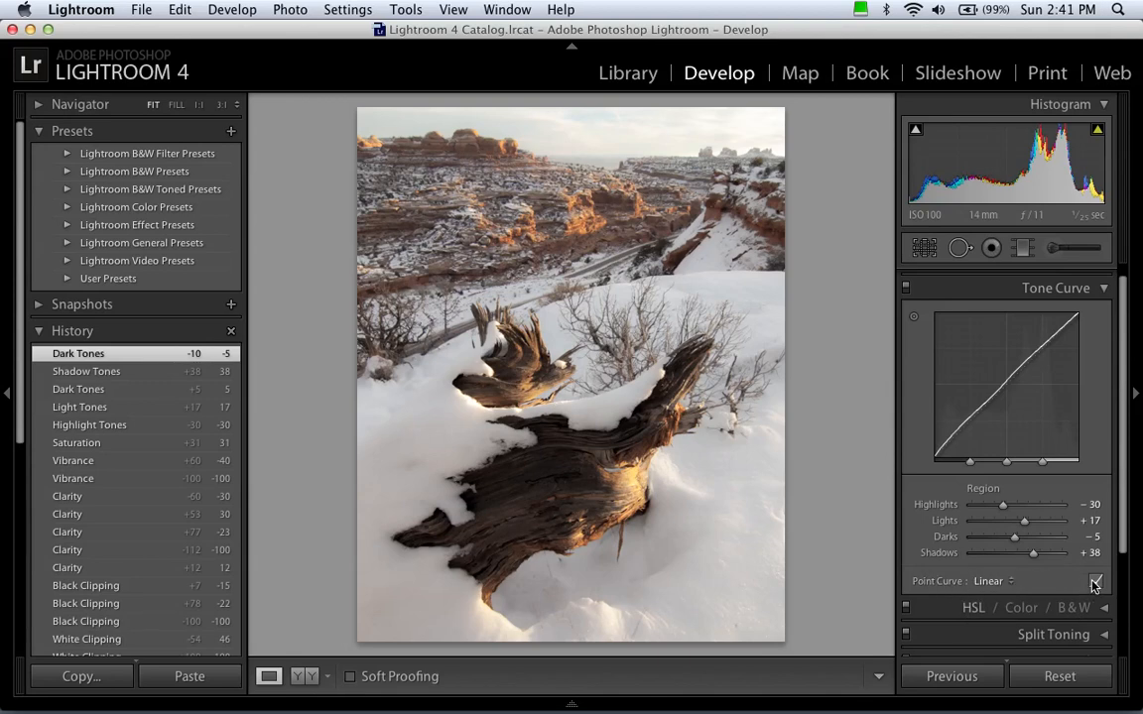
pyautogui.click(1096, 584)
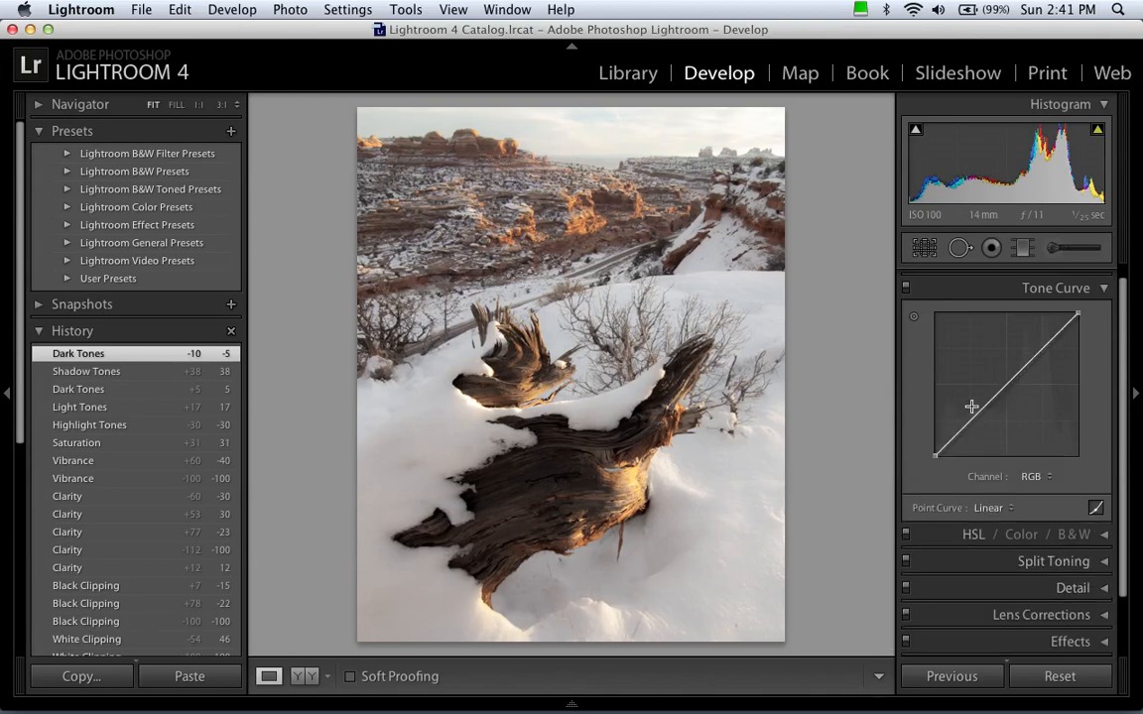
pyautogui.moveTo(972, 407); pyautogui.dragTo(966, 405)
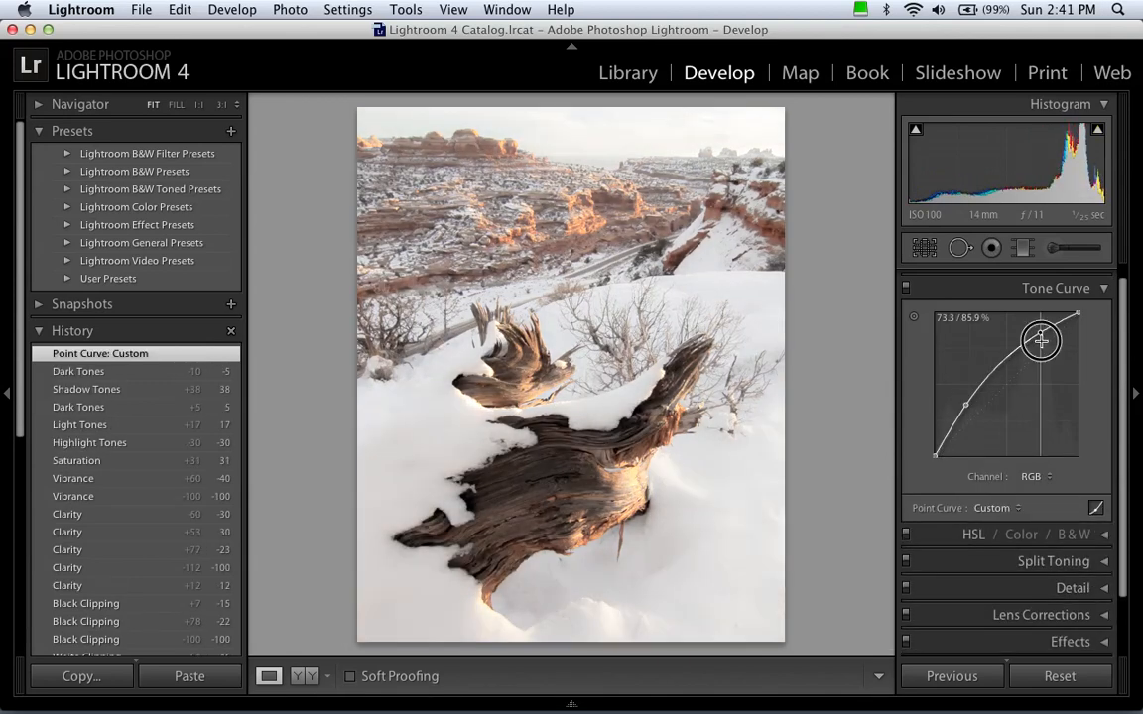
pyautogui.moveTo(1040, 340); pyautogui.dragTo(1135, 303)
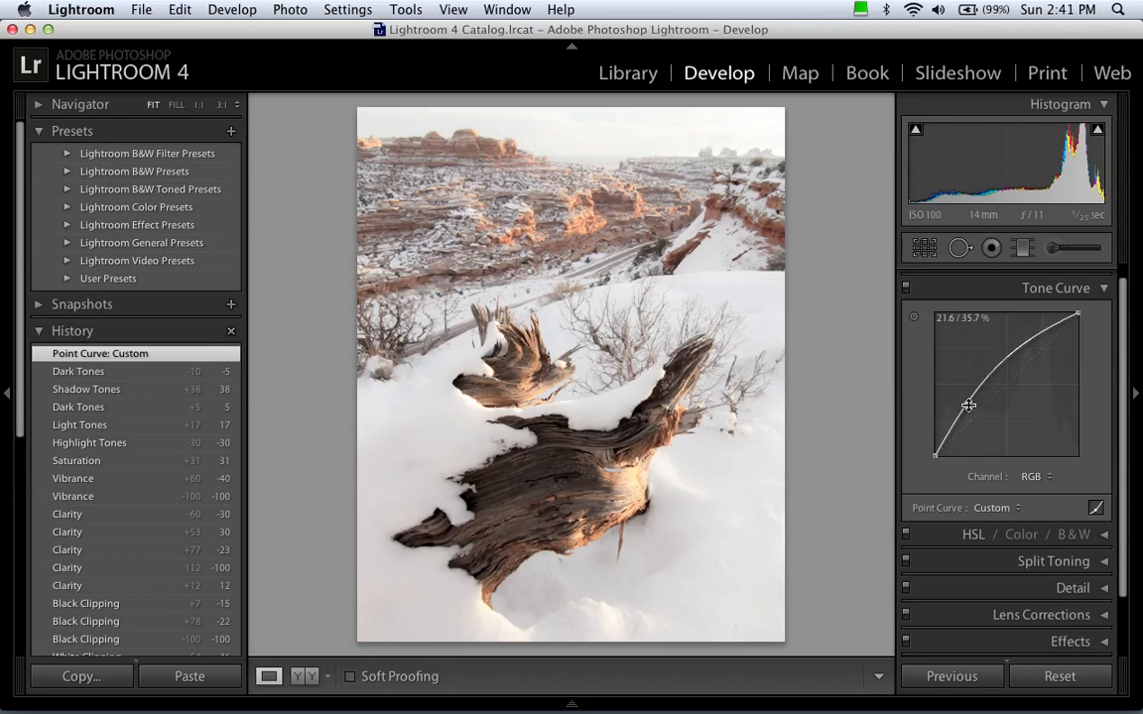
pyautogui.moveTo(968, 404); pyautogui.dragTo(885, 500)
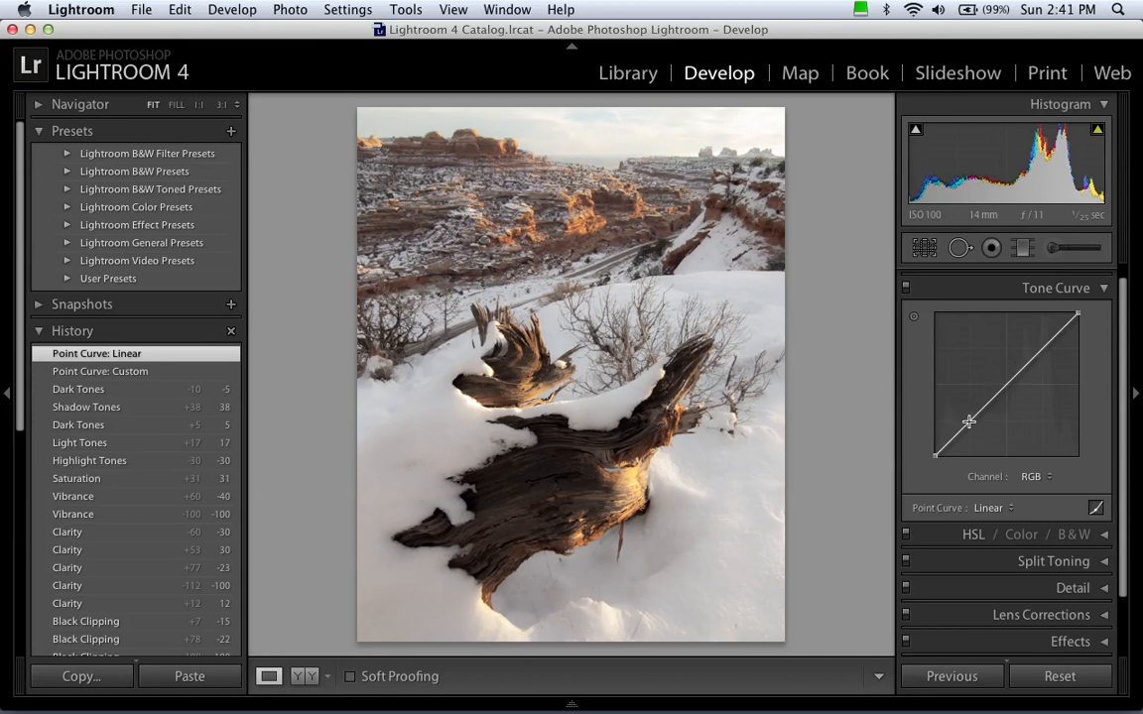
# Try a contrast-boosting S-shaped point curve on the RGB channel, and reshape it into a contrast-reducing inverted S.
pyautogui.moveTo(968, 422); pyautogui.dragTo(981, 434)
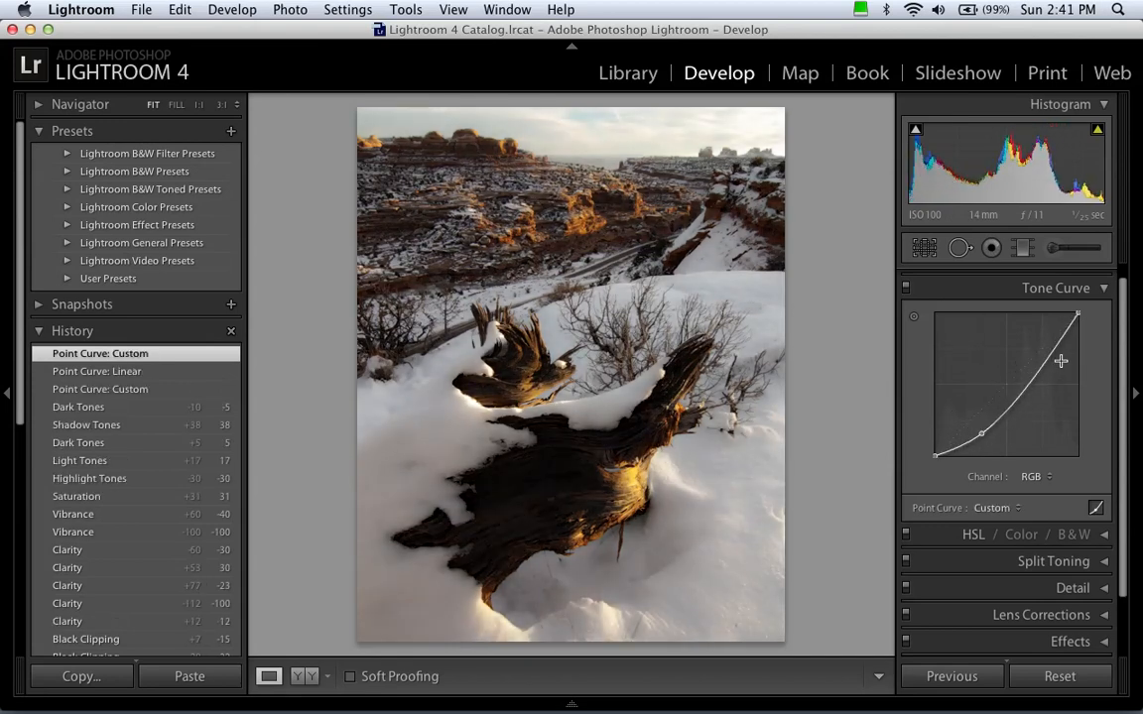
pyautogui.moveTo(1040, 364); pyautogui.dragTo(1037, 347)
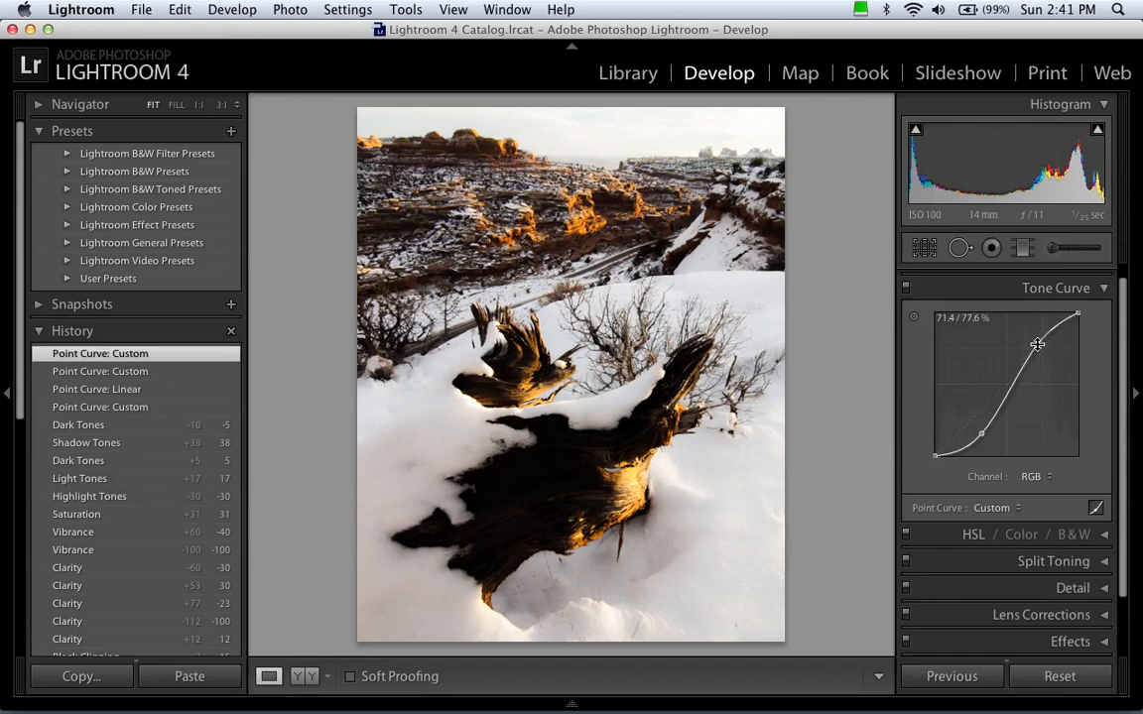
pyautogui.moveTo(1036, 344); pyautogui.dragTo(1040, 357)
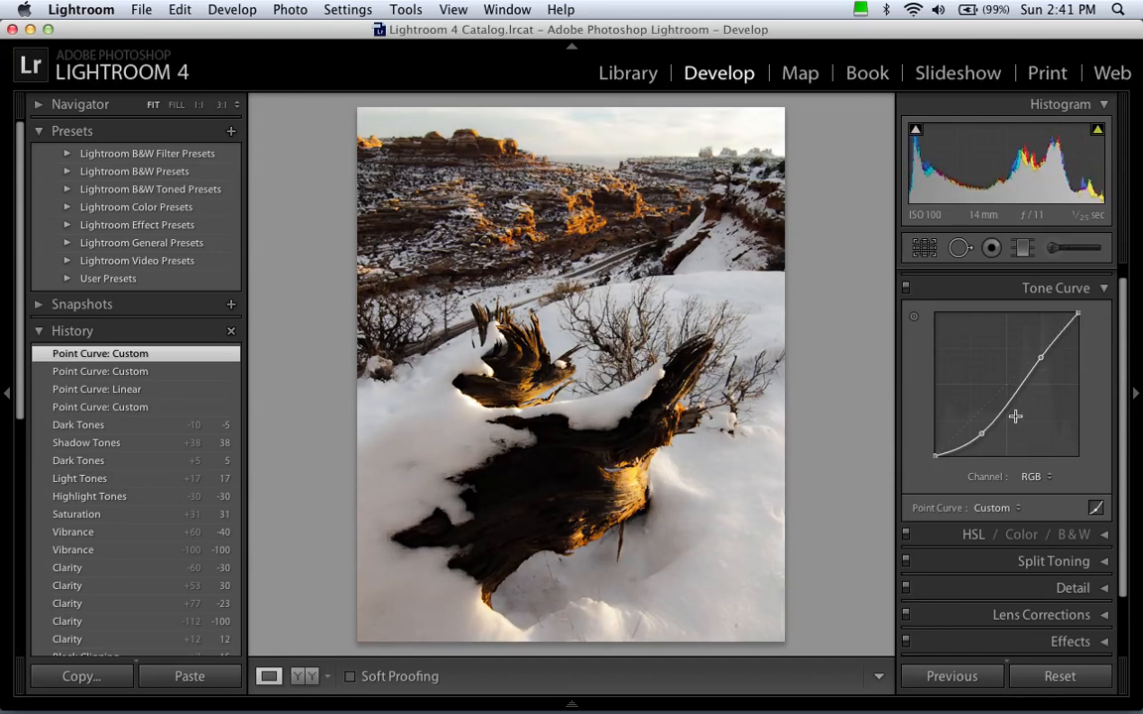
pyautogui.moveTo(982, 428); pyautogui.dragTo(967, 408)
pyautogui.moveTo(1041, 356); pyautogui.dragTo(1043, 361)
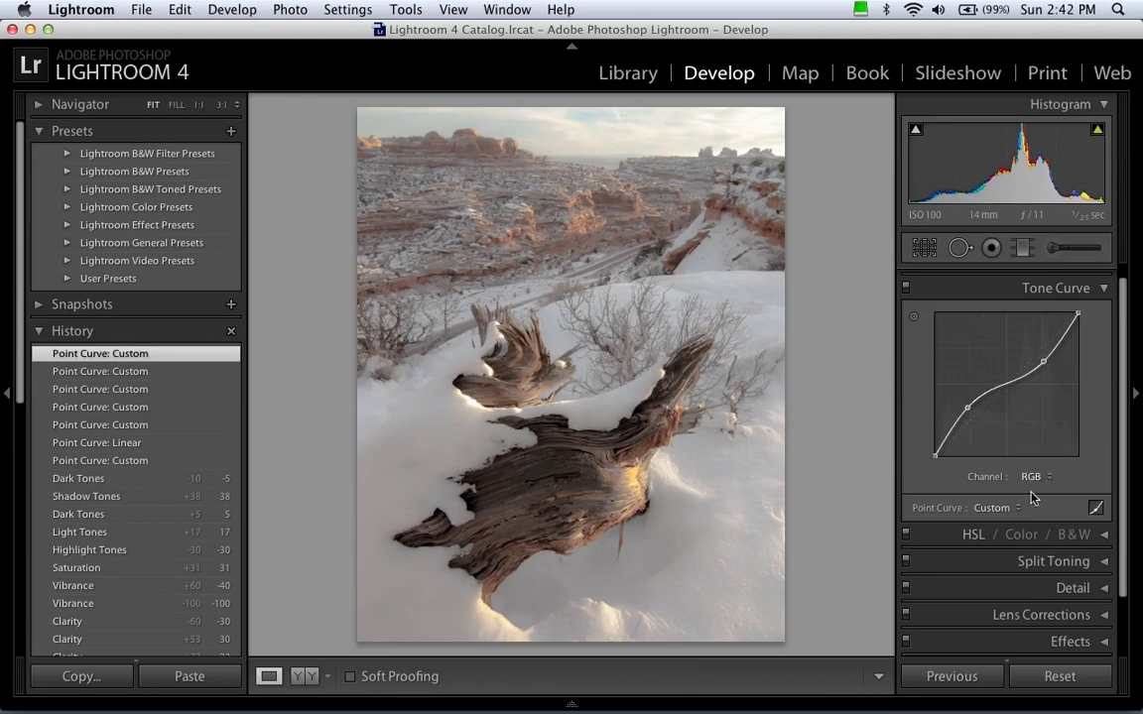
# Reset the point curve to Linear and return the tone curve to its region adjustments.
pyautogui.click(991, 507)
pyautogui.click(1005, 454)
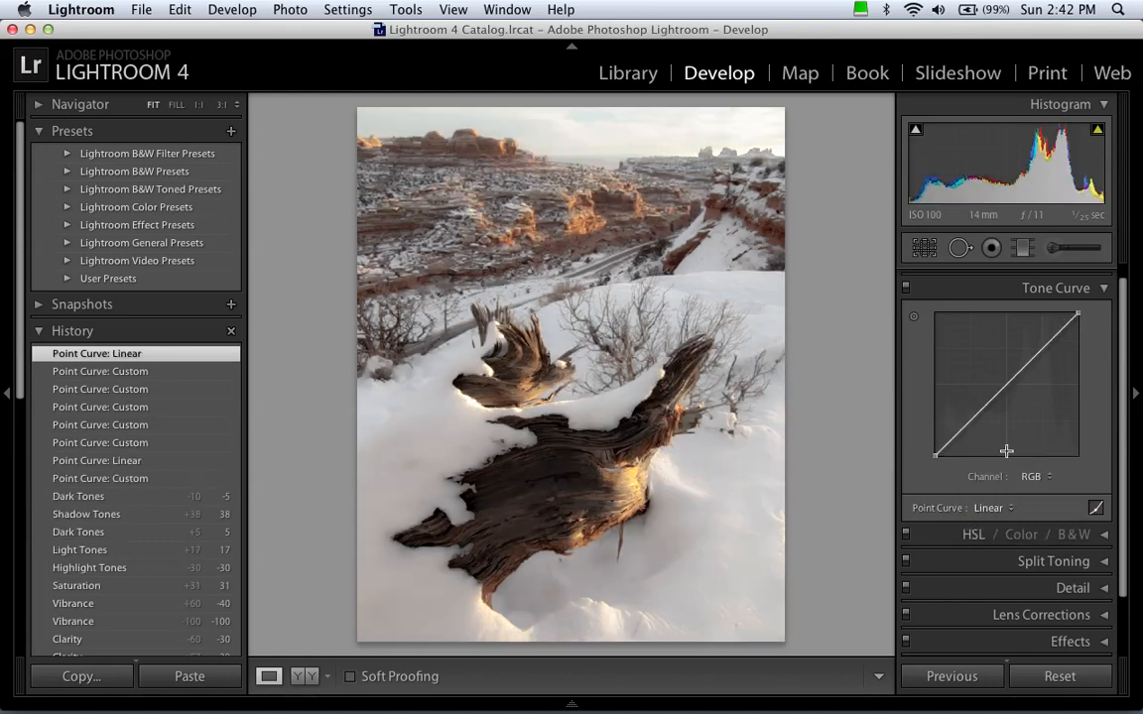
pyautogui.click(1097, 507)
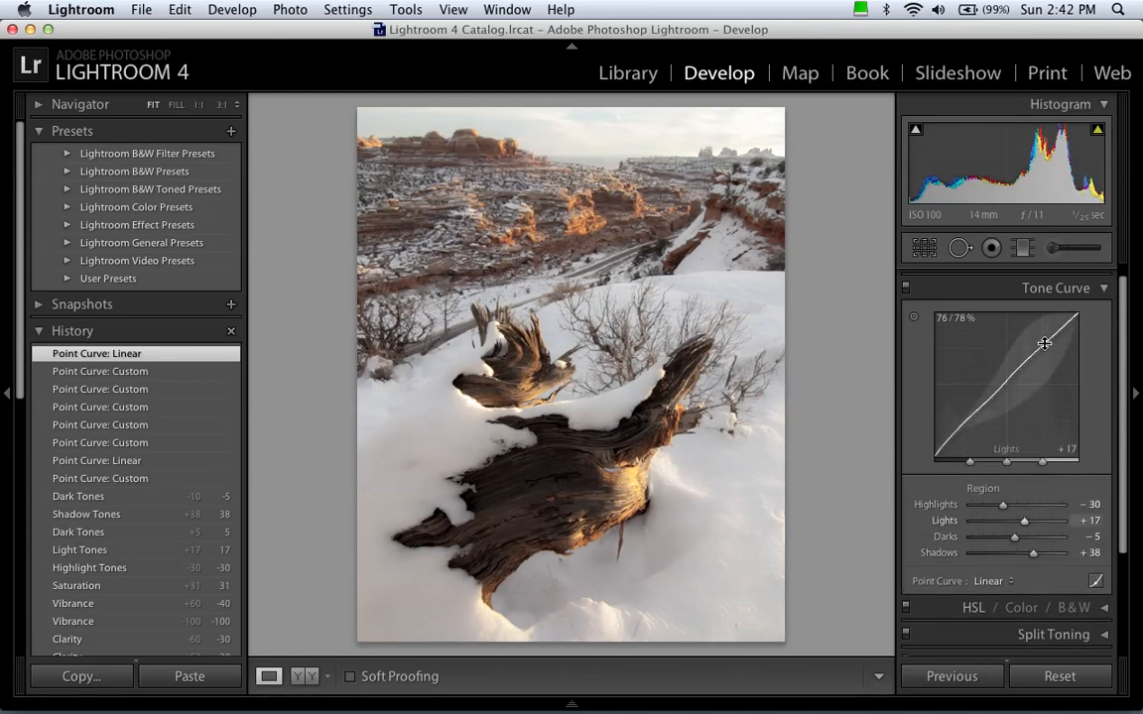
pyautogui.moveTo(1122, 292); pyautogui.dragTo(1105, 278)
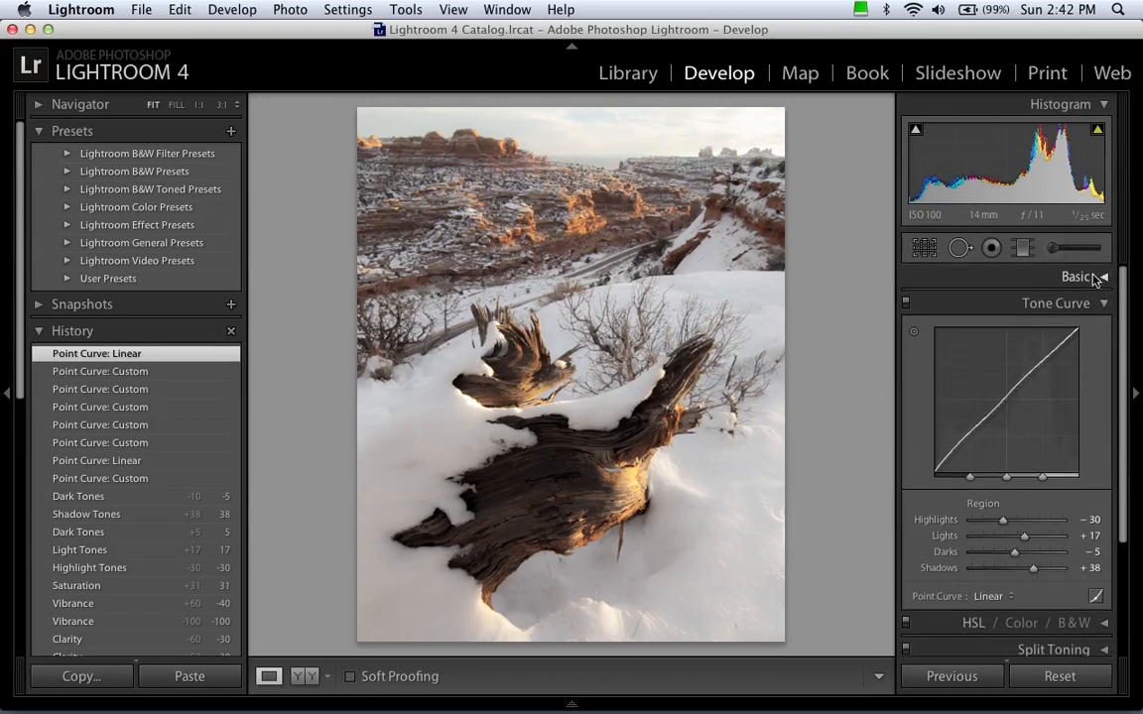
# Collapse the Tone Curve and expand the HSL adjustments, displaying the Hue, Saturation and Luminance groups together.
pyautogui.click(1081, 303)
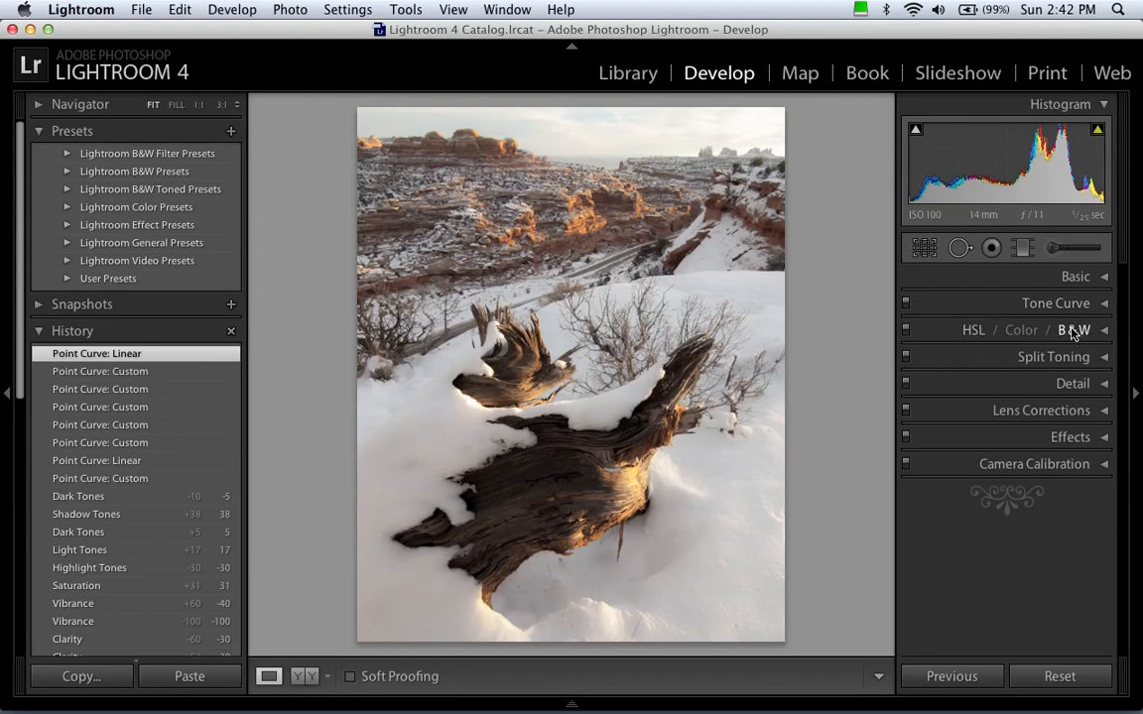
pyautogui.click(972, 331)
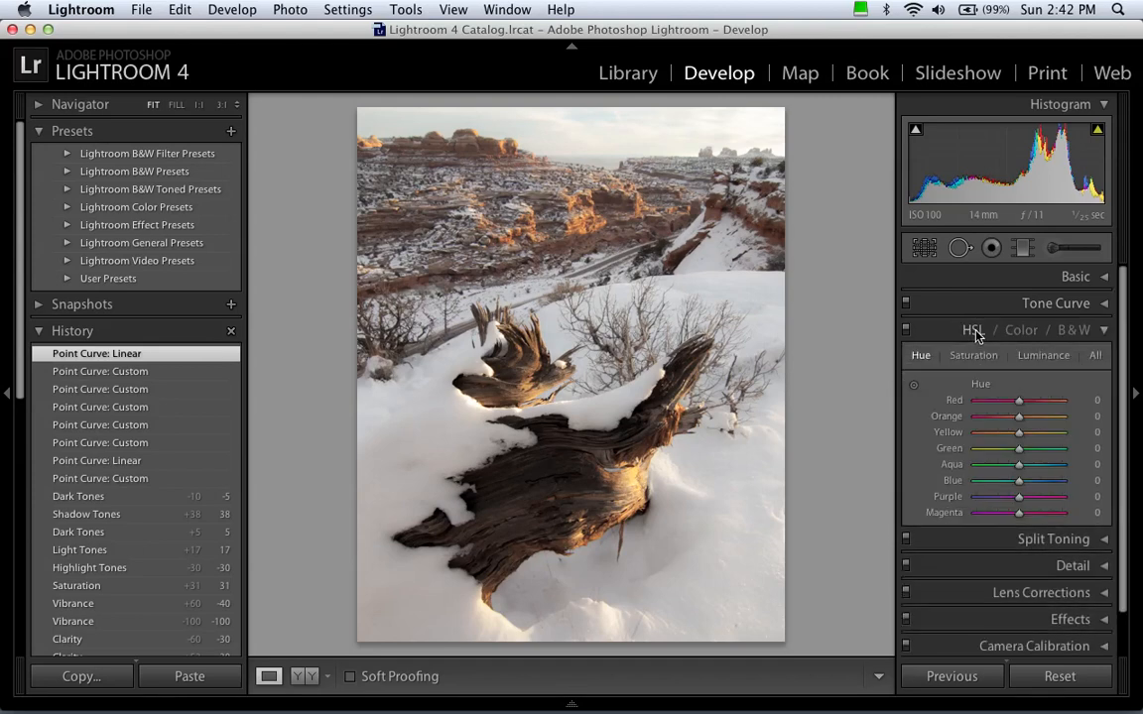
pyautogui.click(1096, 357)
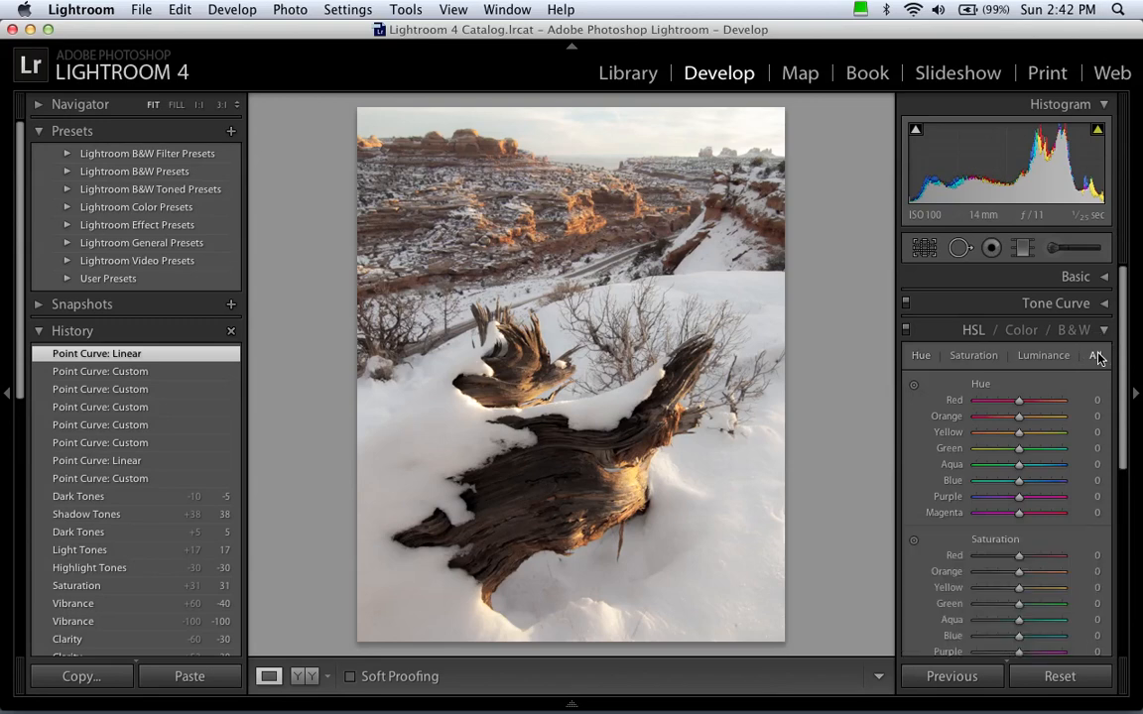
pyautogui.moveTo(1122, 344); pyautogui.dragTo(1117, 383)
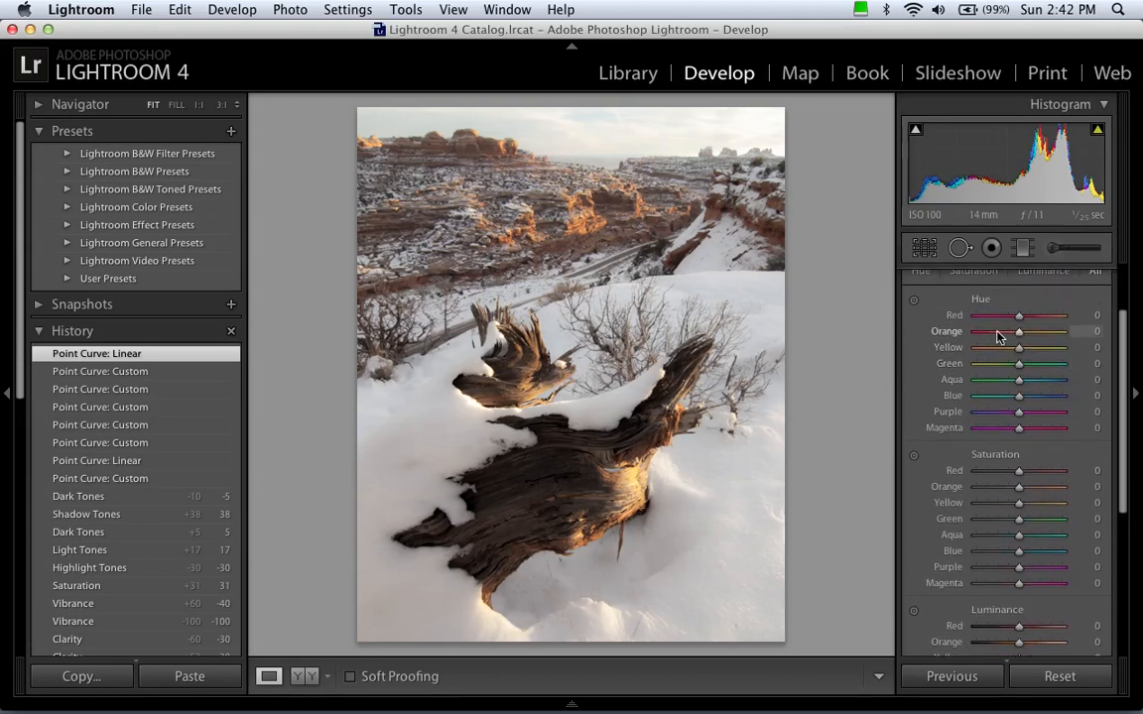
pyautogui.moveTo(1115, 429); pyautogui.dragTo(1124, 399)
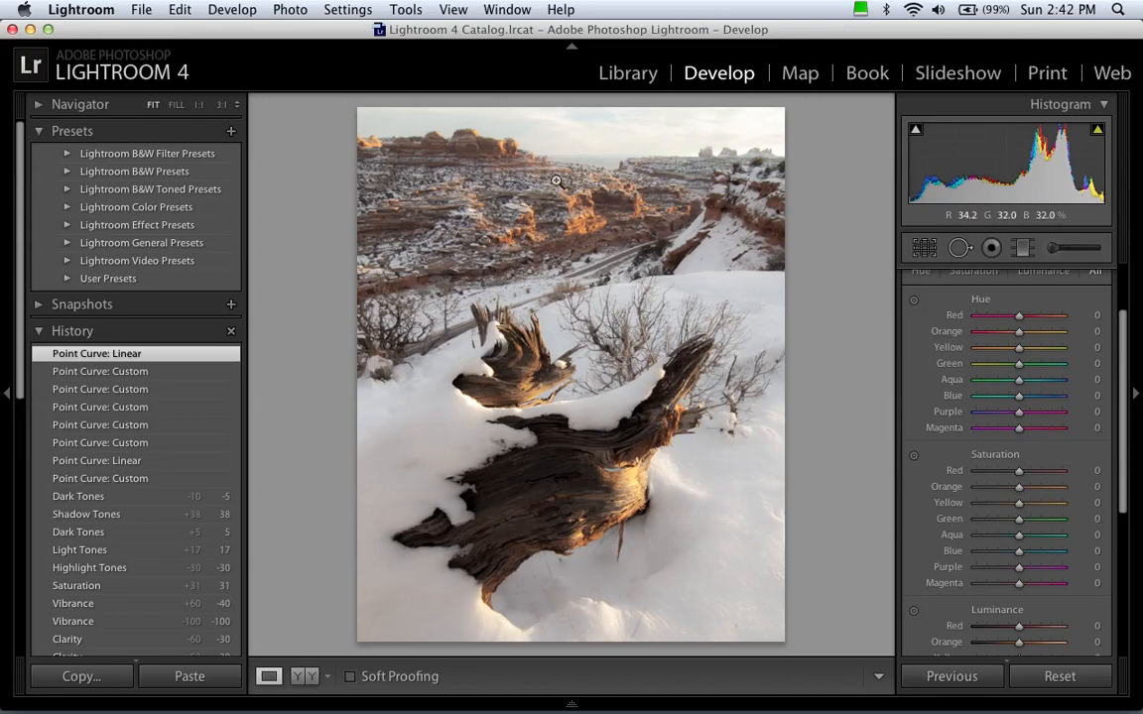
# At 1:2 magnification, use targeted saturation adjustment on the sunlit cliffs, ending at Orange +100 and Red +26.
pyautogui.click(506, 139)
pyautogui.moveTo(506, 139); pyautogui.dragTo(560, 272)
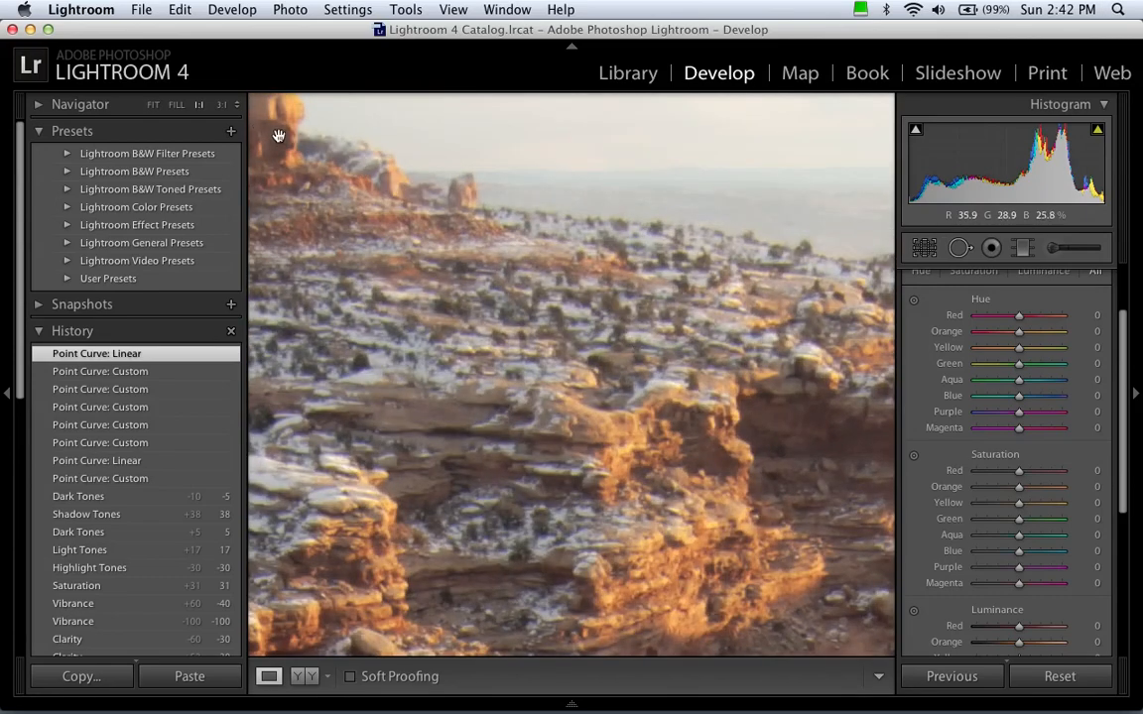
pyautogui.click(229, 105)
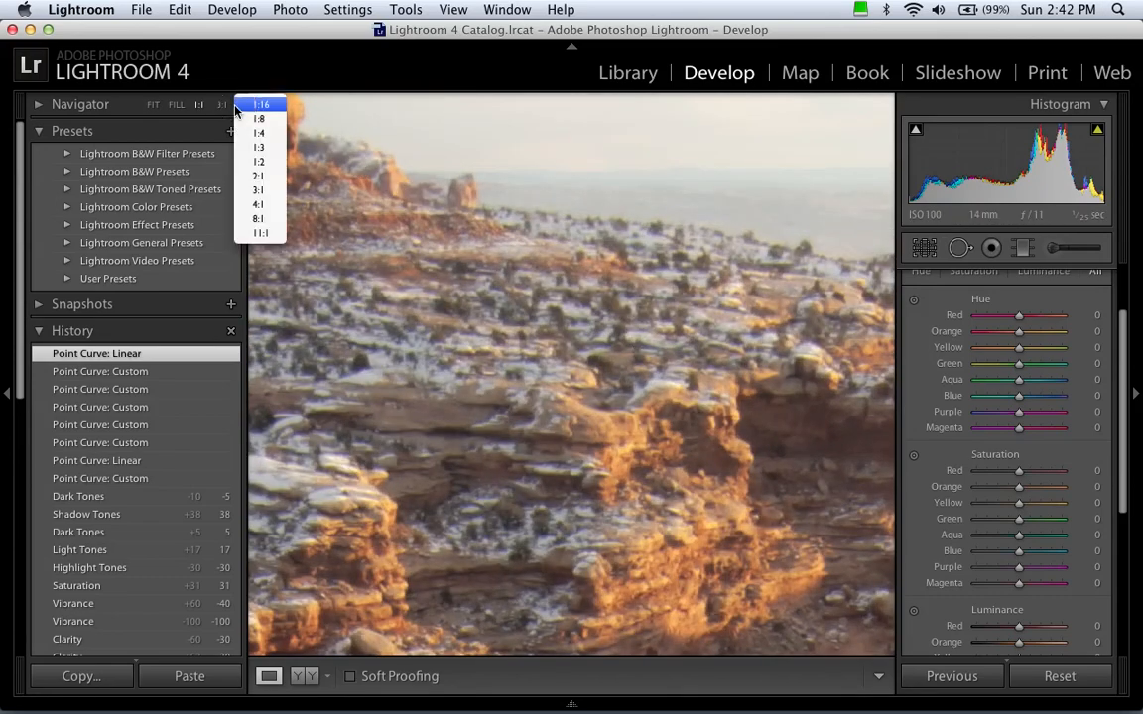
pyautogui.click(259, 160)
pyautogui.moveTo(459, 331); pyautogui.dragTo(571, 286)
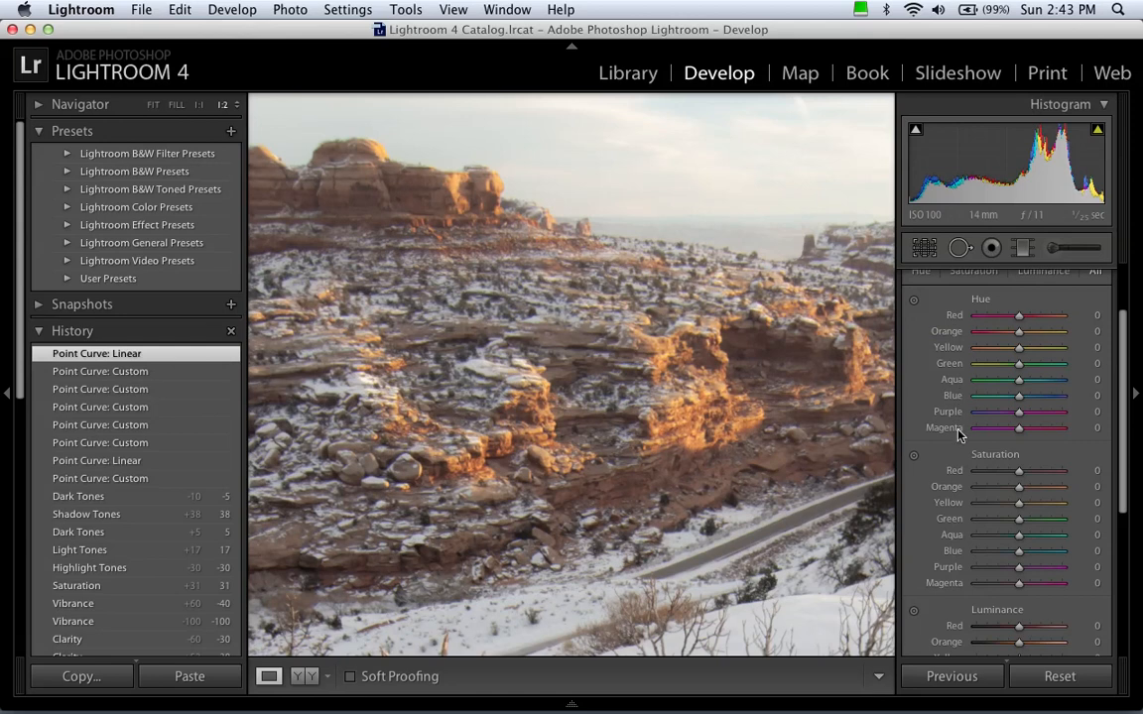
pyautogui.moveTo(1121, 415); pyautogui.dragTo(1104, 461)
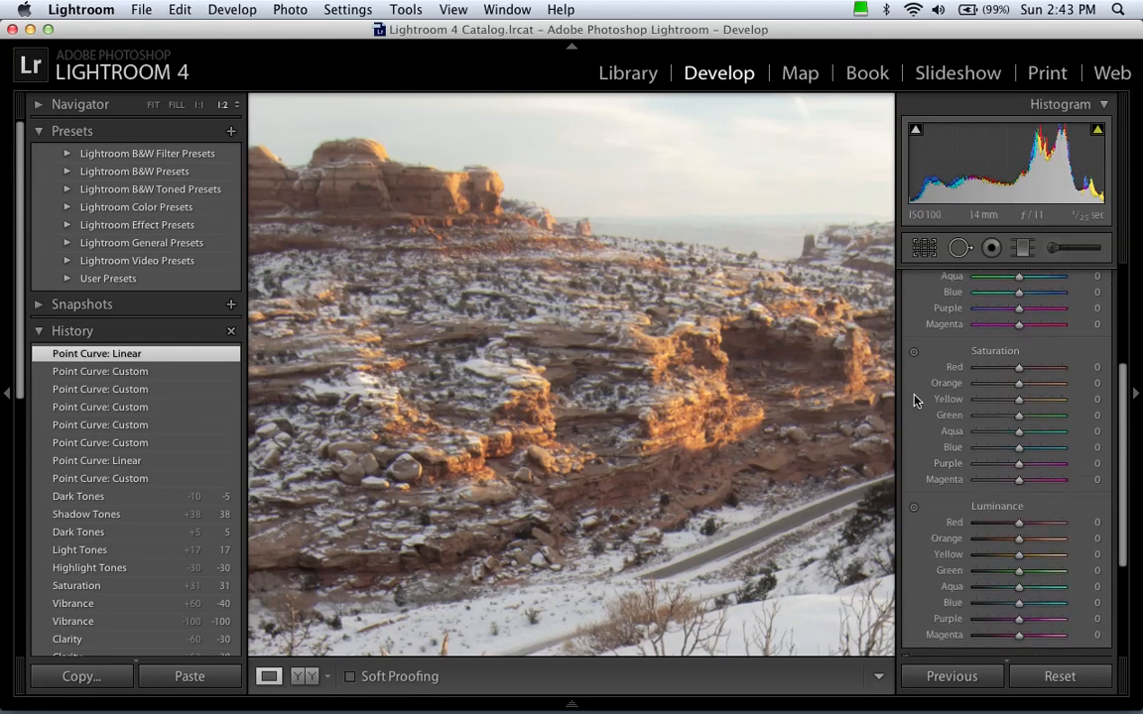
pyautogui.click(915, 352)
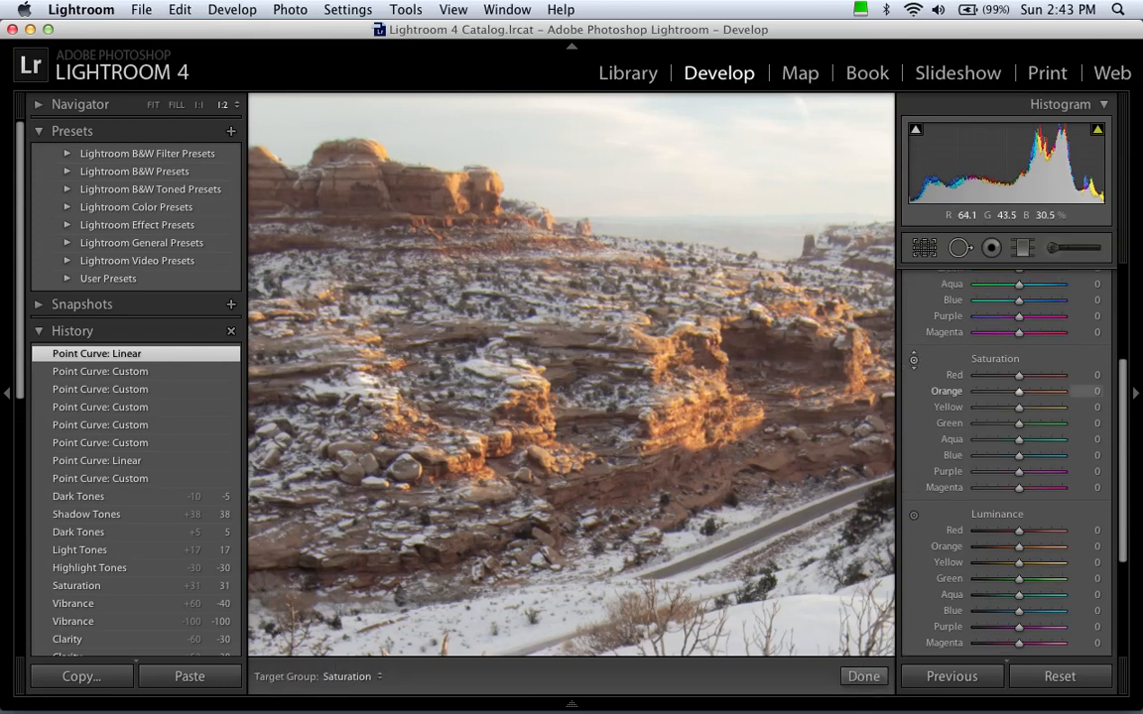
pyautogui.moveTo(695, 437); pyautogui.dragTo(695, 536)
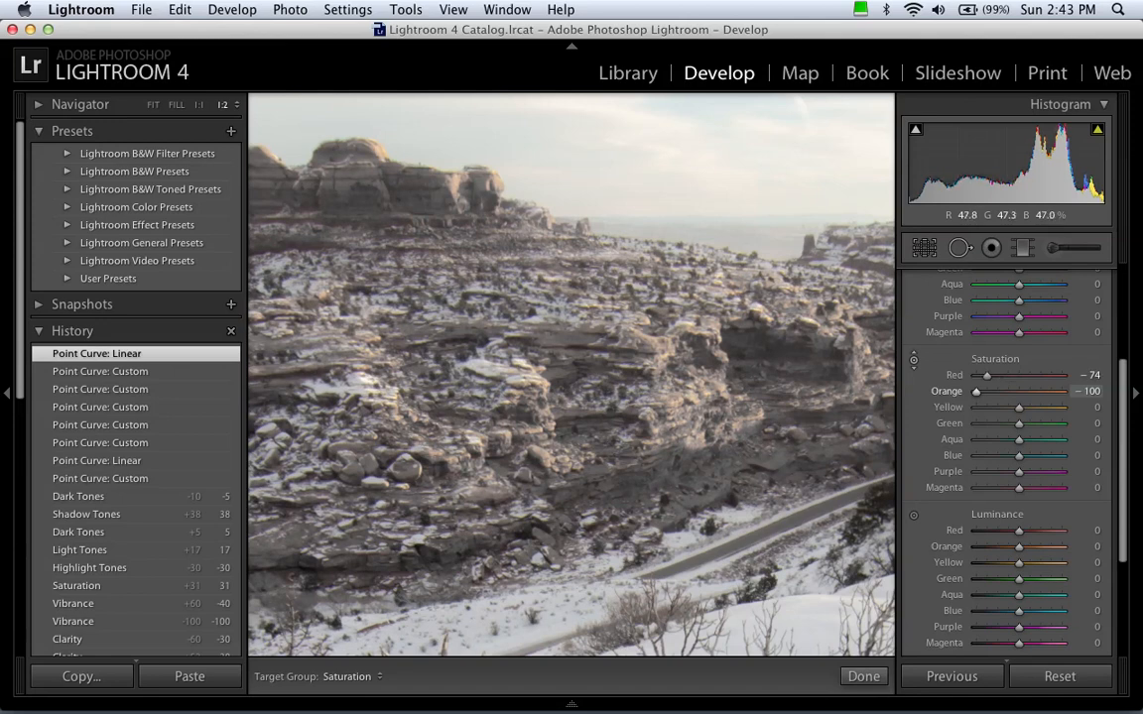
pyautogui.moveTo(663, 701); pyautogui.dragTo(658, 55)
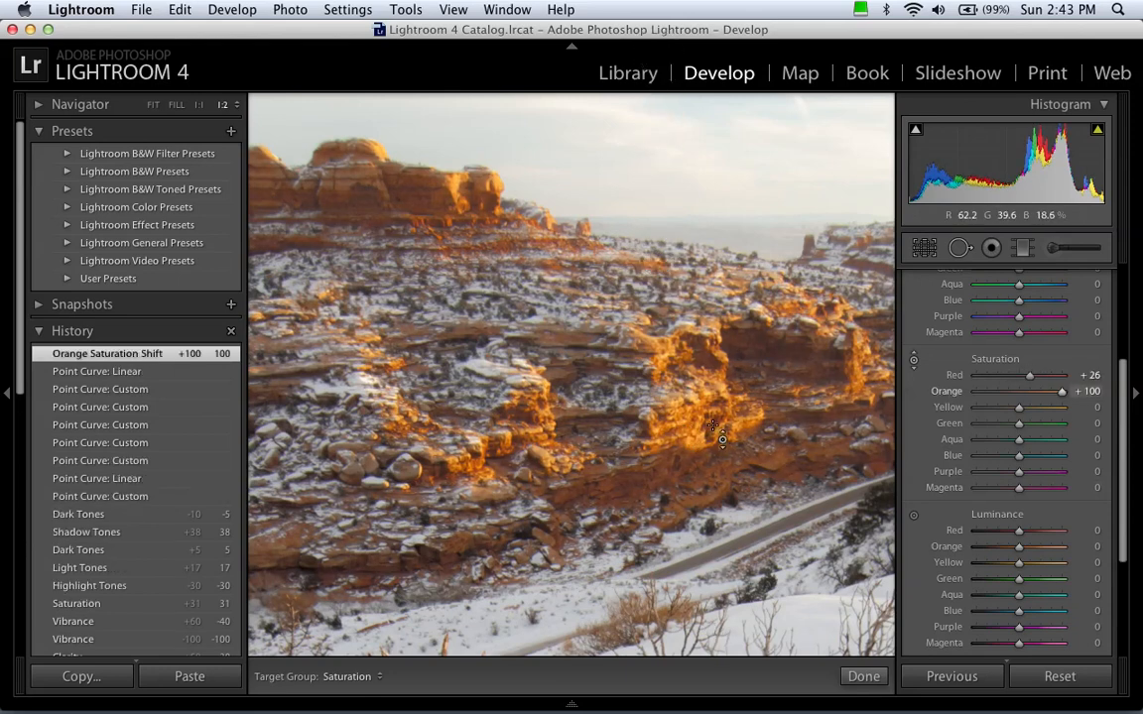
# Use targeted saturation adjustment on the blue patch of sky to raise Aqua to +100 and Blue to +52.
pyautogui.click(154, 104)
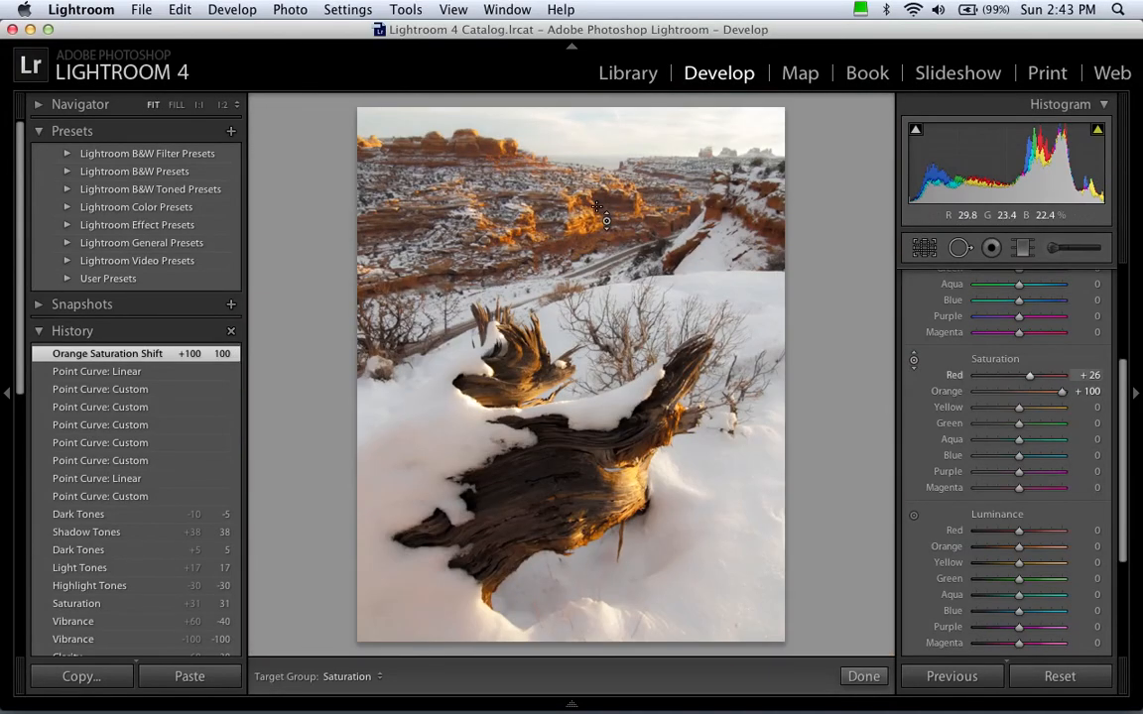
pyautogui.press('space')
pyautogui.click(588, 119)
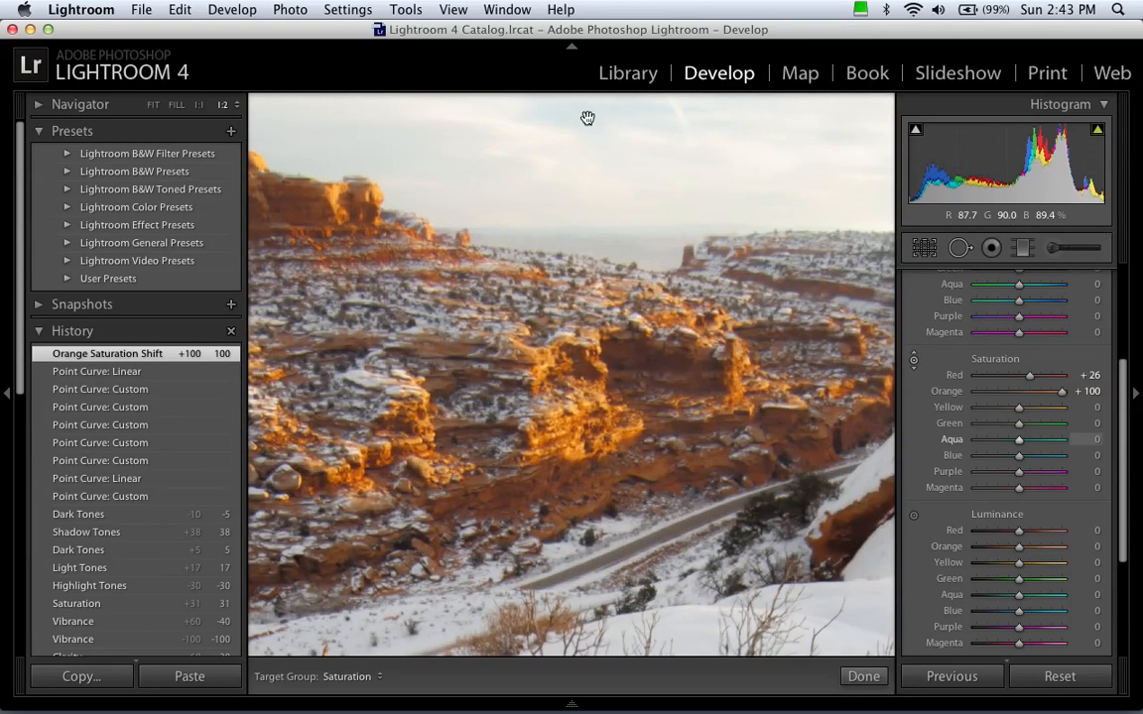
pyautogui.moveTo(613, 115); pyautogui.dragTo(567, 201)
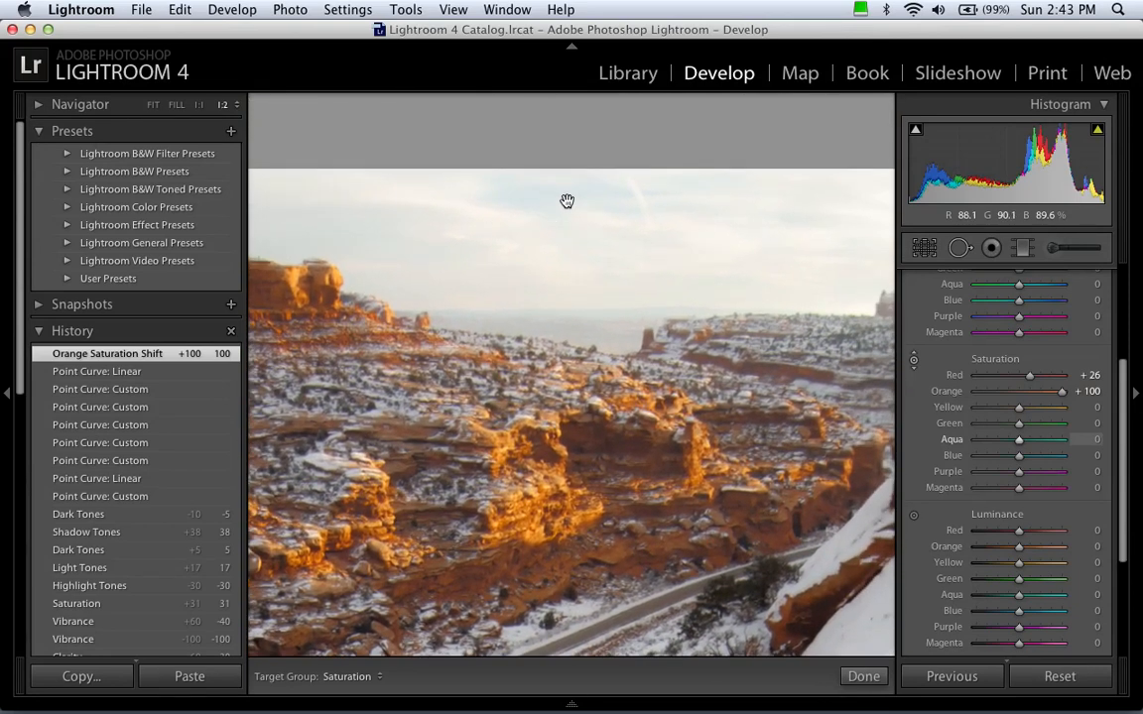
pyautogui.moveTo(444, 202); pyautogui.dragTo(561, 209)
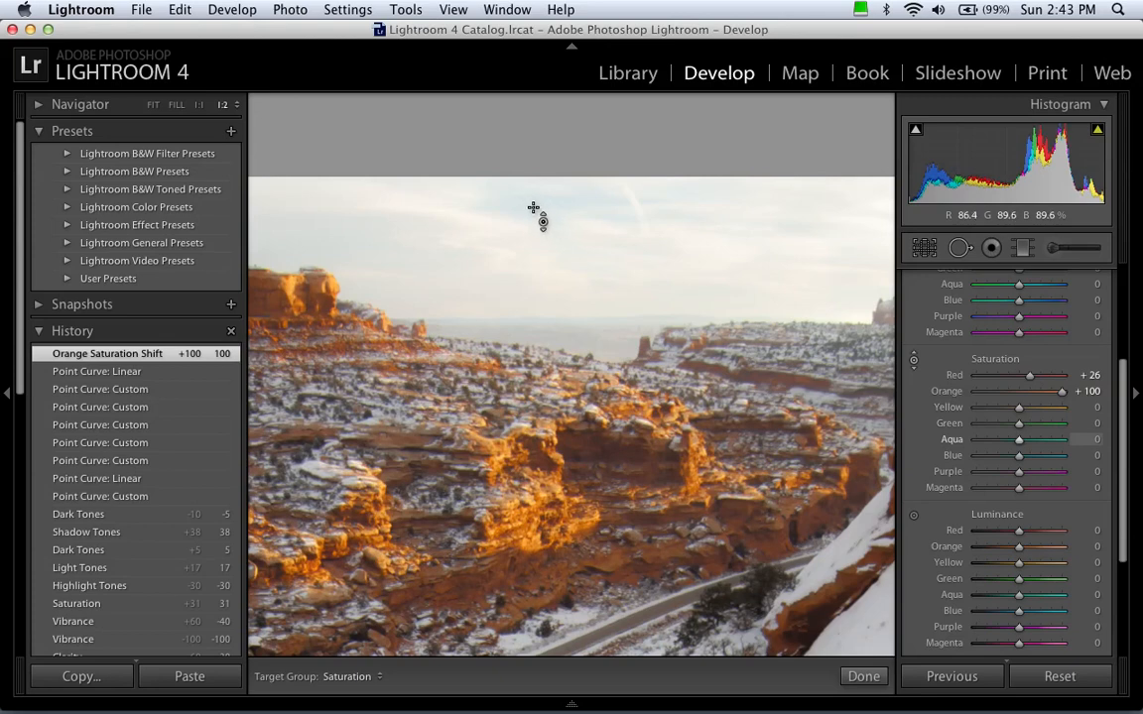
pyautogui.moveTo(534, 209); pyautogui.dragTo(534, 119)
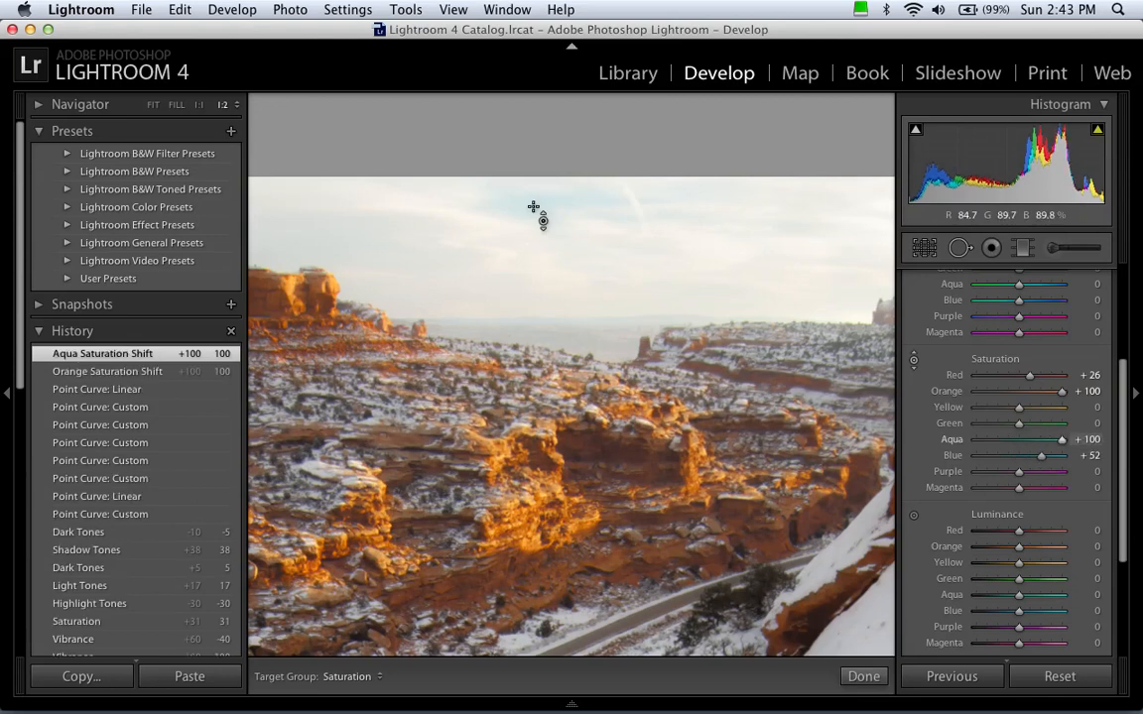
# Try darkening the sky with targeted luminance adjustment, using Aqua -100, Blue -66, and Yellow and Green -92.
pyautogui.scroll(-5, 1122, 395)
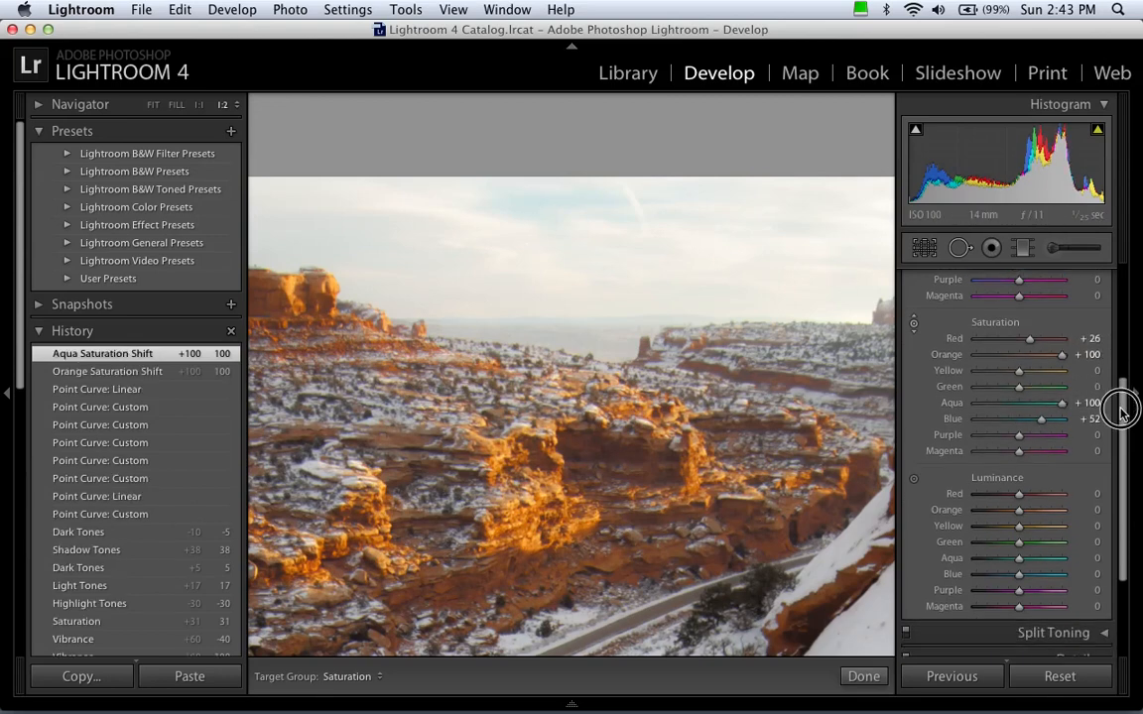
pyautogui.click(913, 365)
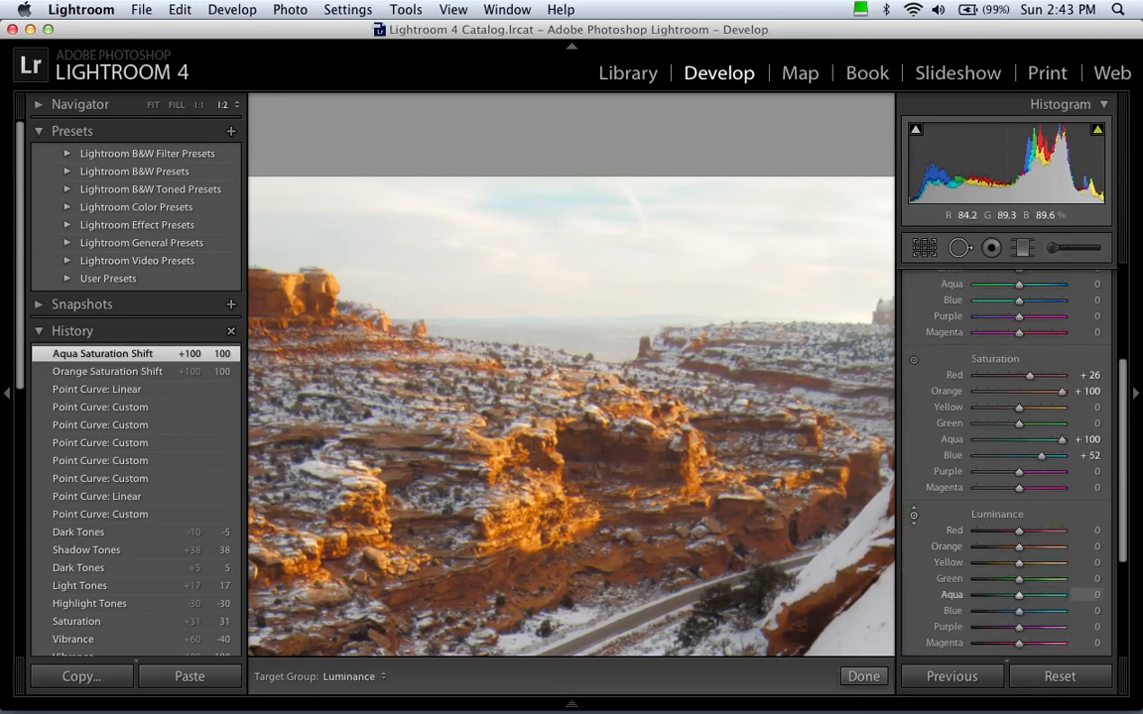
pyautogui.moveTo(546, 201); pyautogui.dragTo(546, 315)
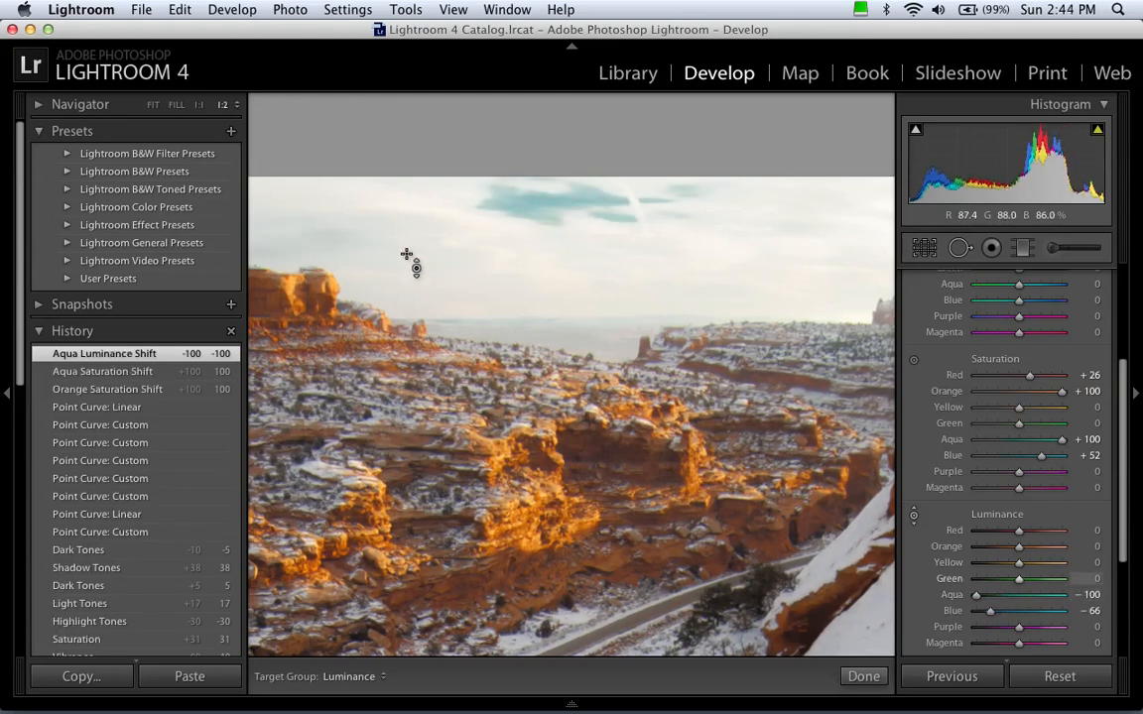
pyautogui.moveTo(407, 254); pyautogui.dragTo(407, 364)
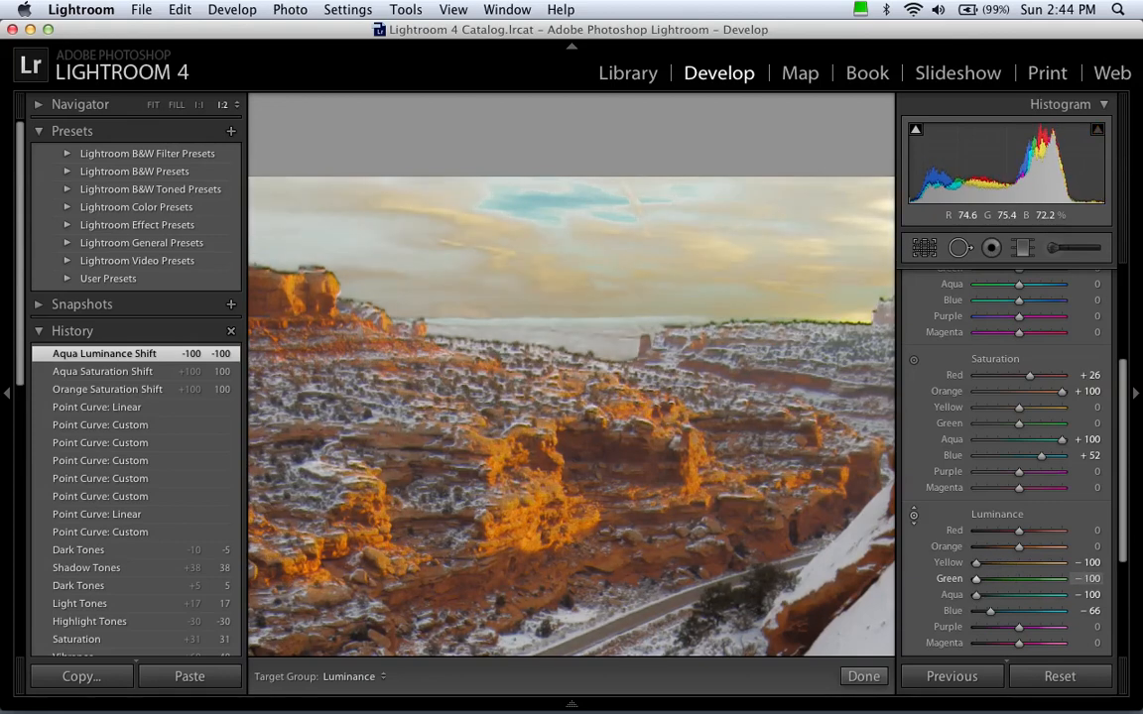
pyautogui.moveTo(407, 364); pyautogui.dragTo(406, 354)
pyautogui.moveTo(363, 227); pyautogui.dragTo(363, 227)
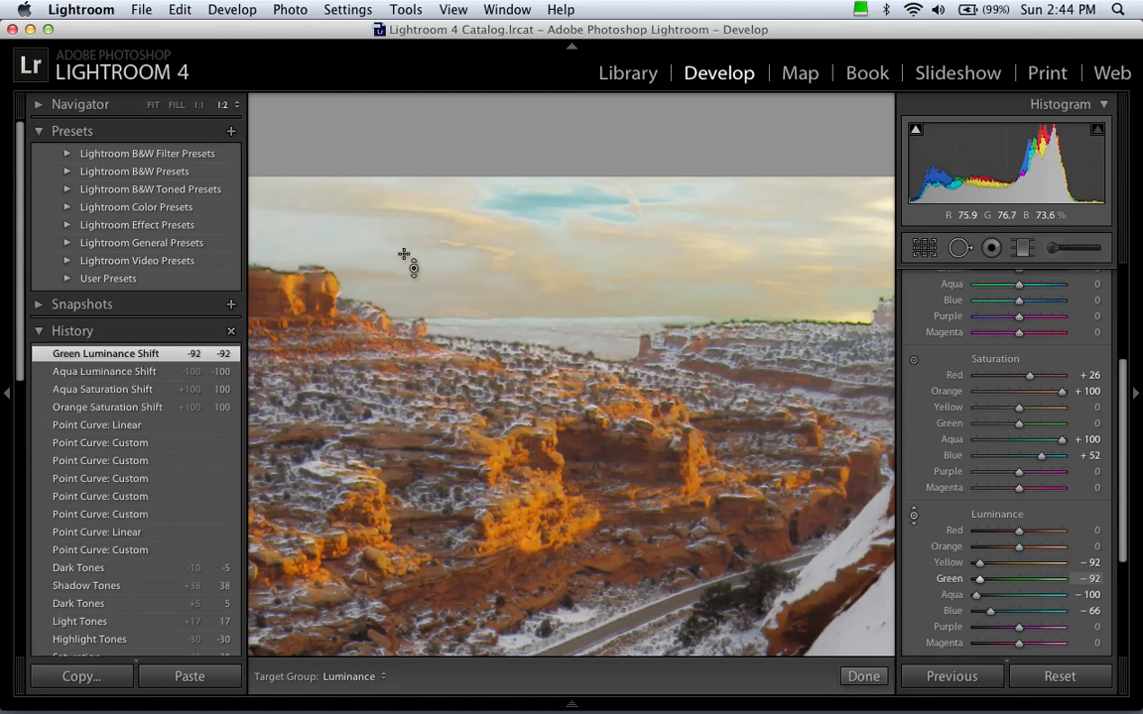
# Reset the Yellow, Green, Aqua and Blue luminance values to 0.
pyautogui.click(1090, 563)
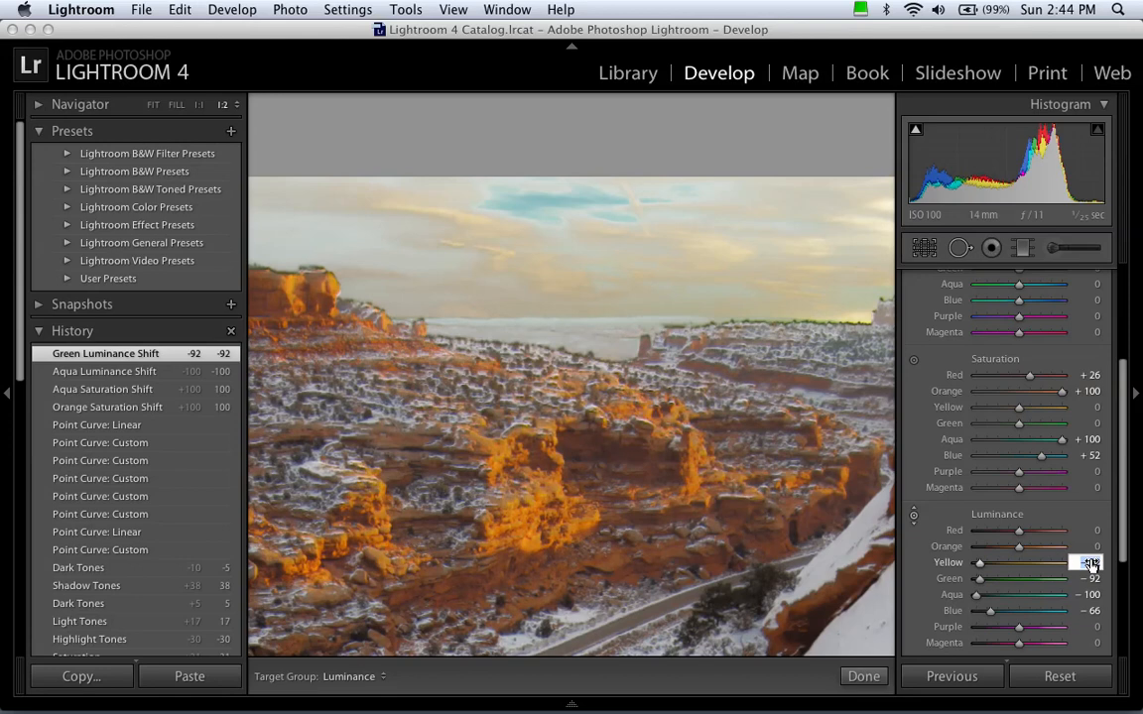
pyautogui.write('0')
pyautogui.press('Tab')
pyautogui.write('0')
pyautogui.press('Tab')
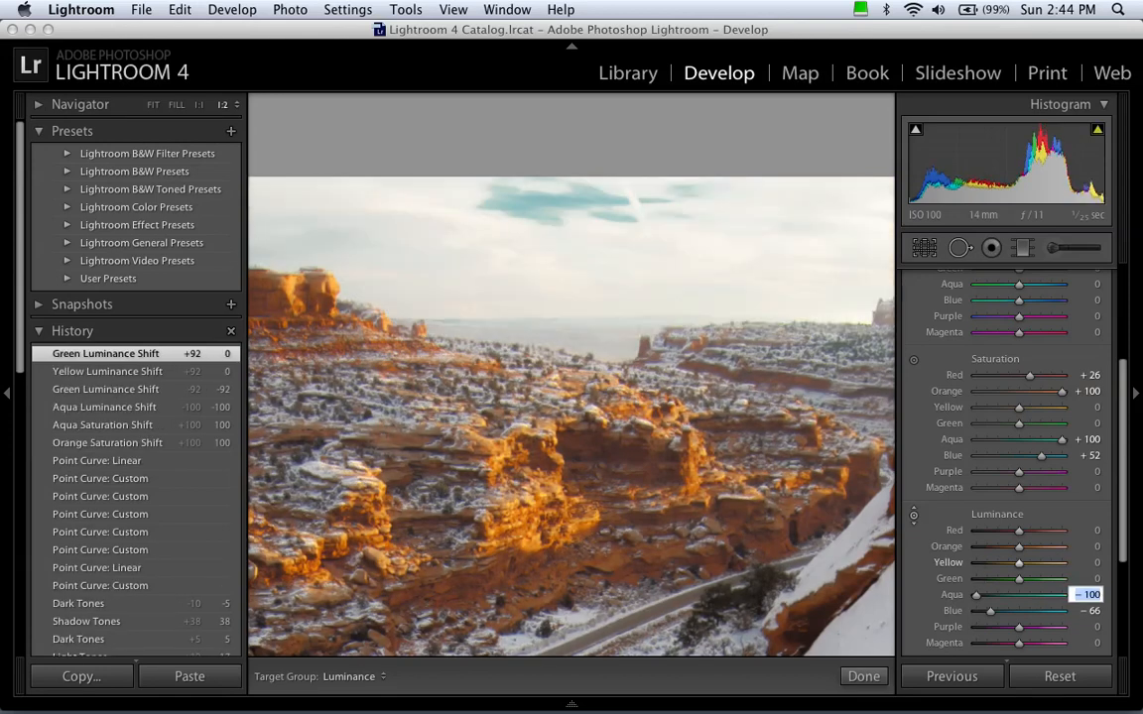
pyautogui.write('0')
pyautogui.press('Tab')
pyautogui.write('0')
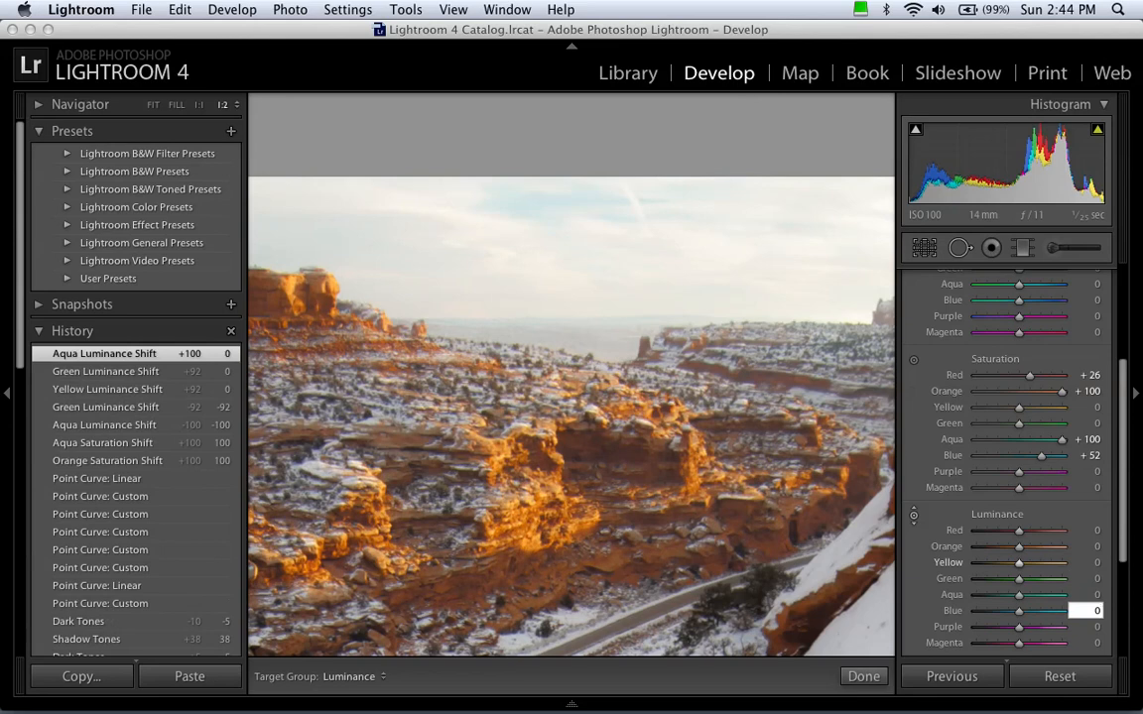
pyautogui.press('Return')
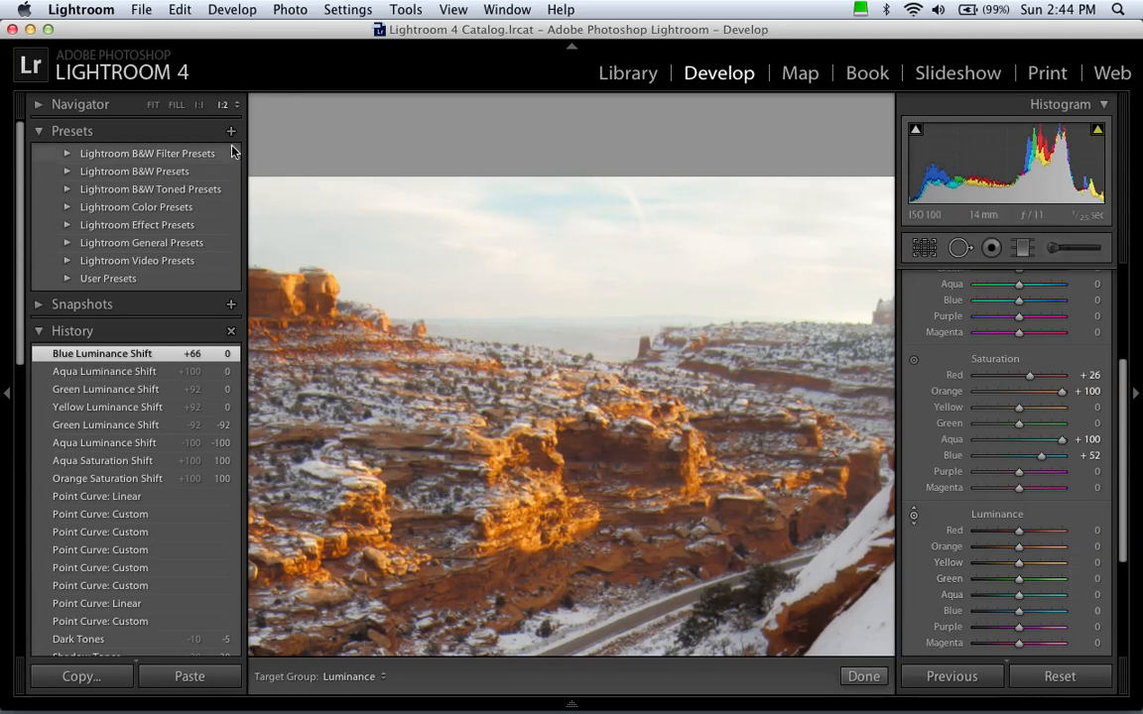
# Fit the whole photo in the view and collapse the HSL adjustments.
pyautogui.click(154, 105)
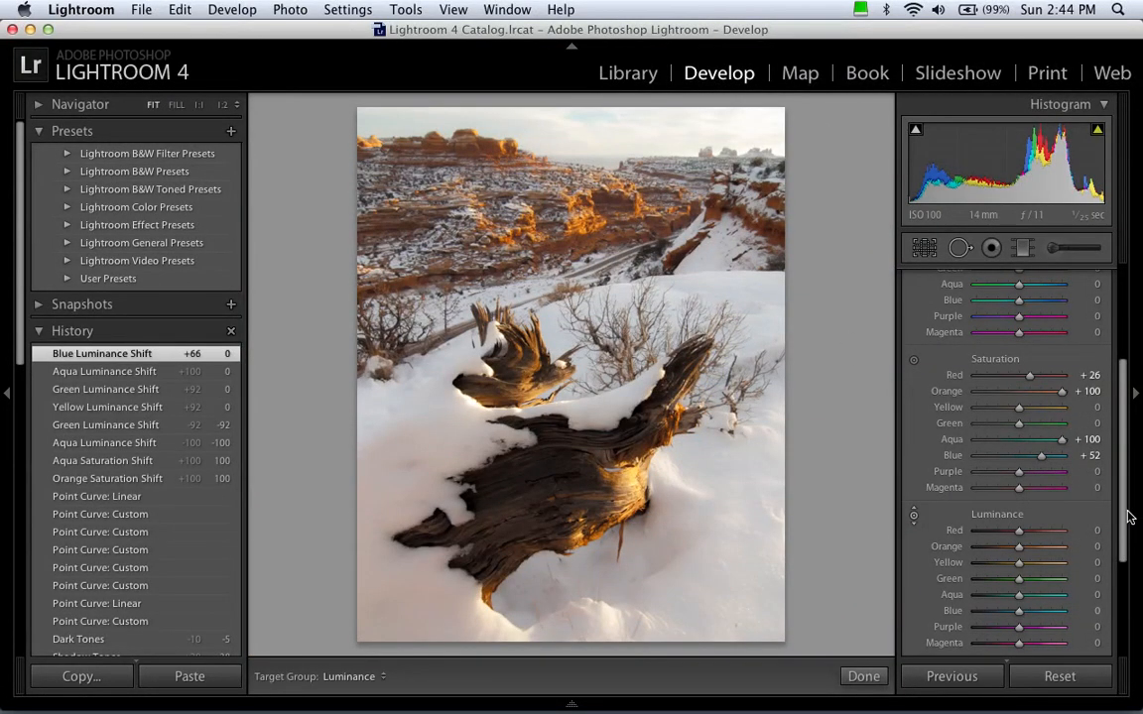
pyautogui.moveTo(1124, 511); pyautogui.dragTo(1125, 426)
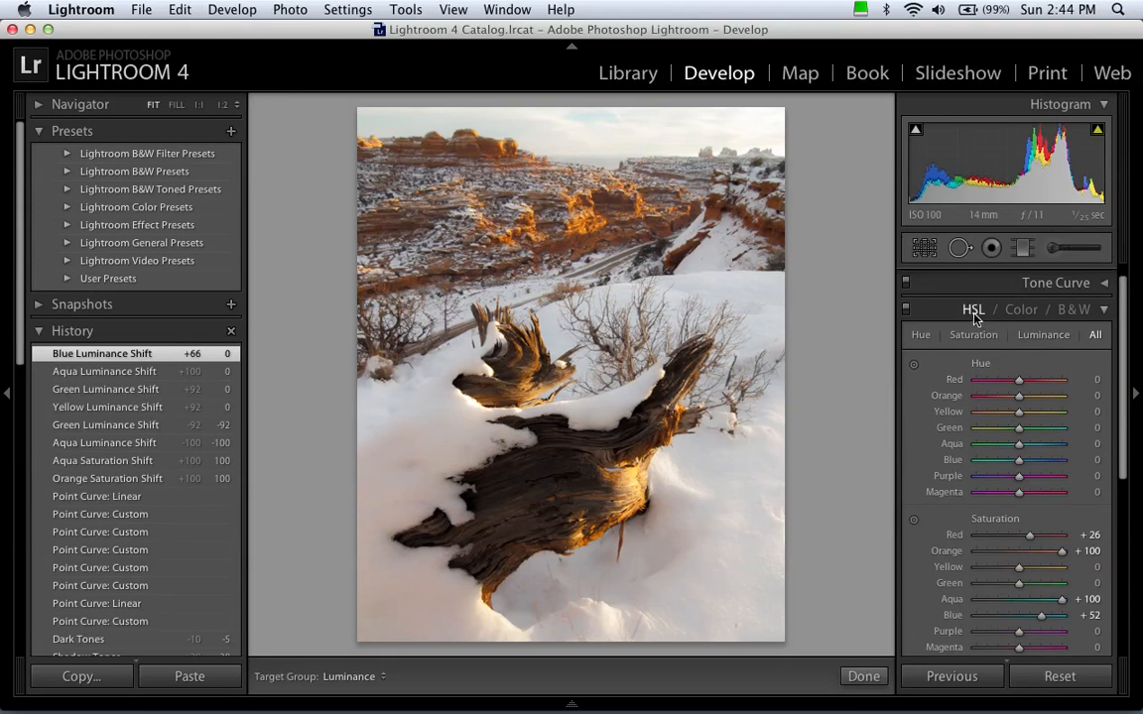
pyautogui.click(973, 312)
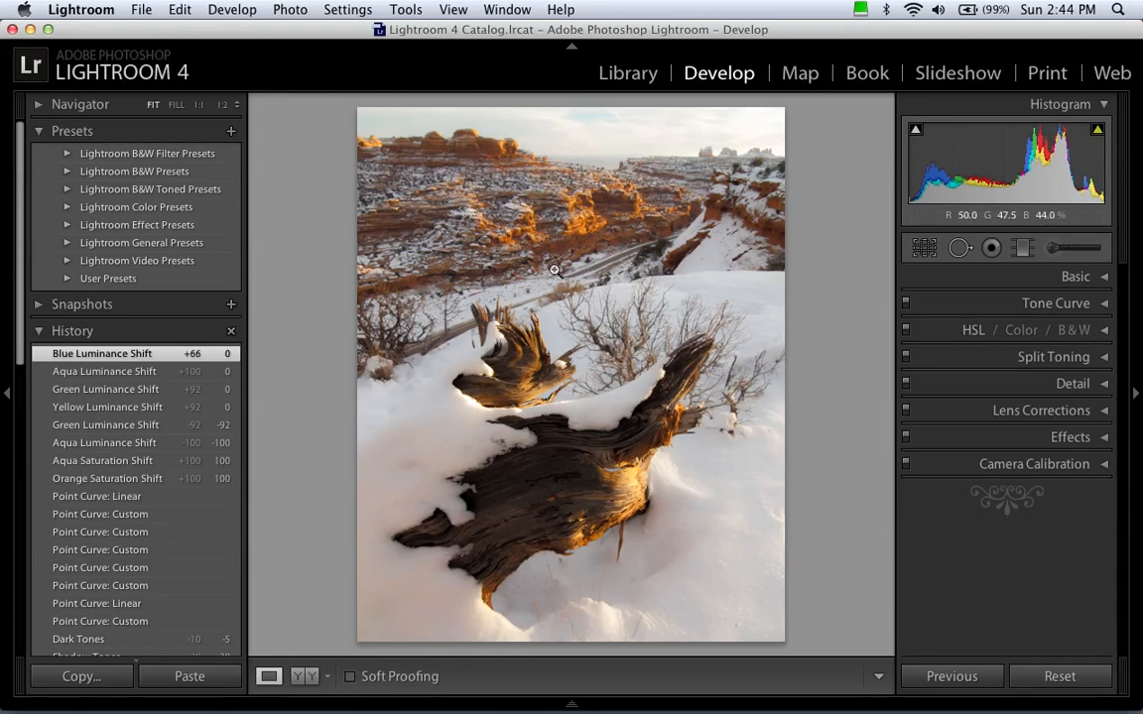
# Save the current color edit as a new snapshot named "Color".
pyautogui.click(38, 307)
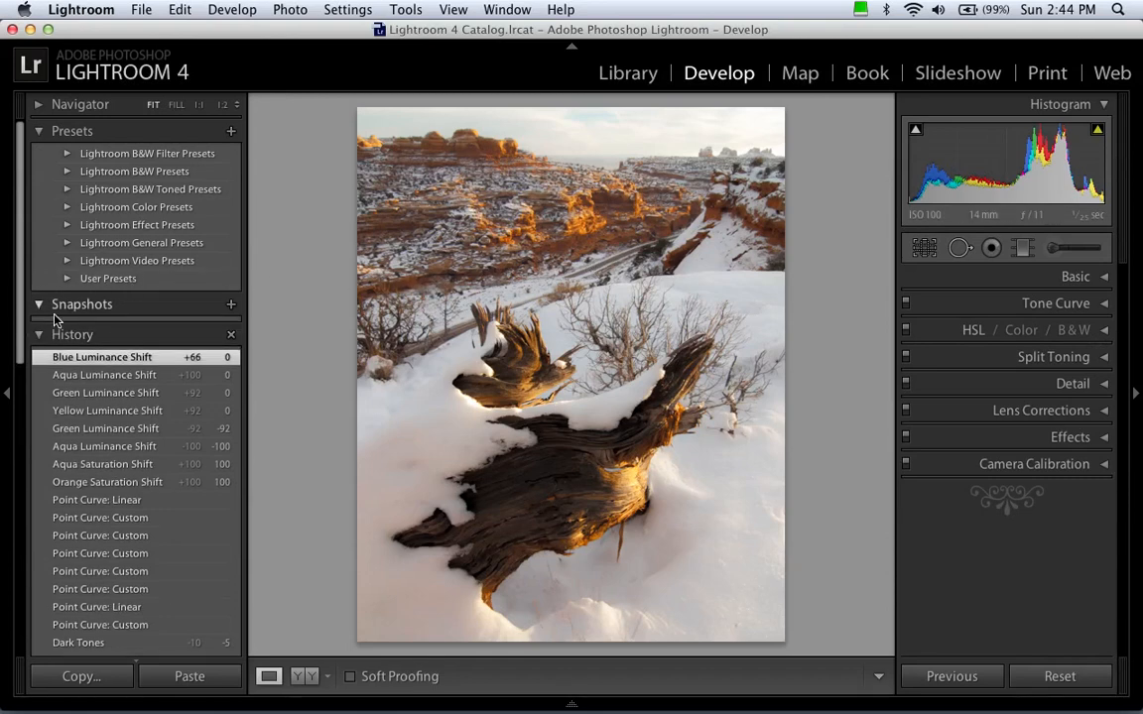
pyautogui.click(232, 306)
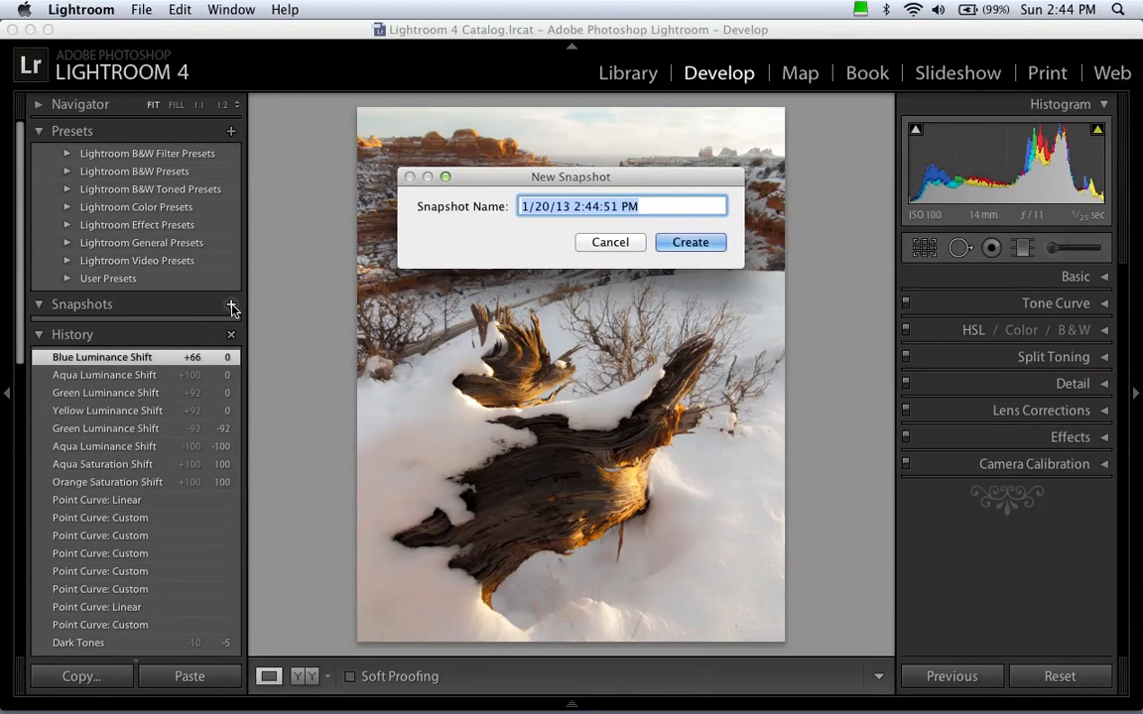
pyautogui.write('COLO')
pyautogui.press('BackSpace')
pyautogui.press('BackSpace')
pyautogui.press('BackSpace')
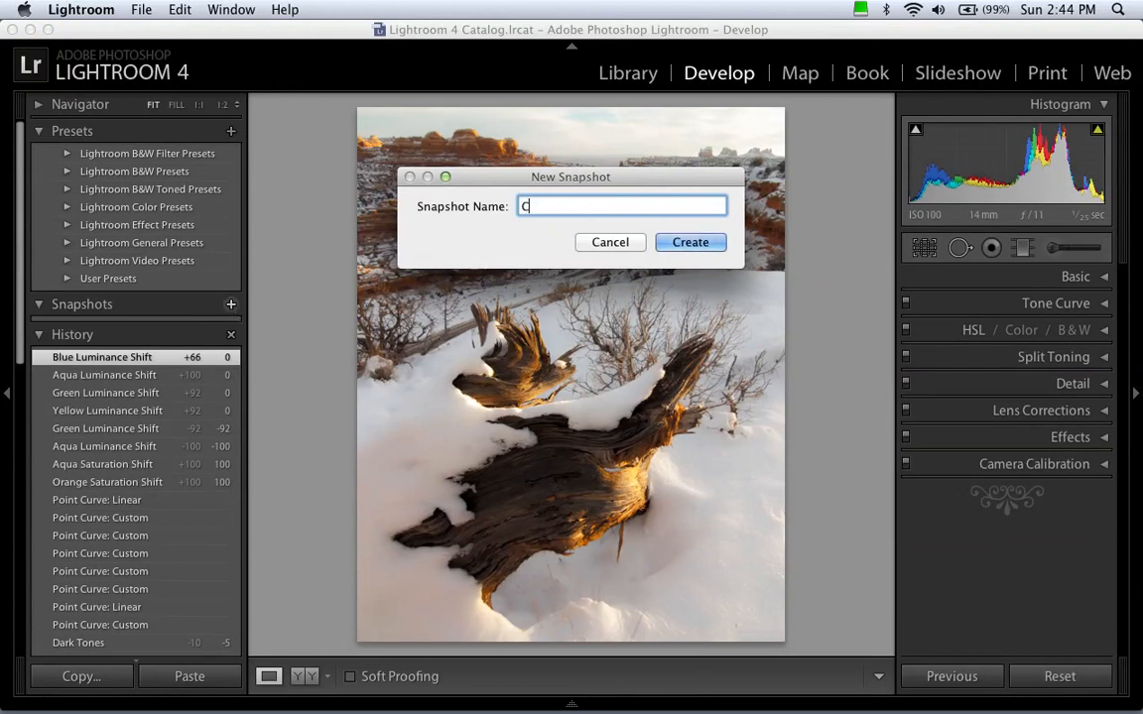
pyautogui.write('olor')
pyautogui.press('Return')
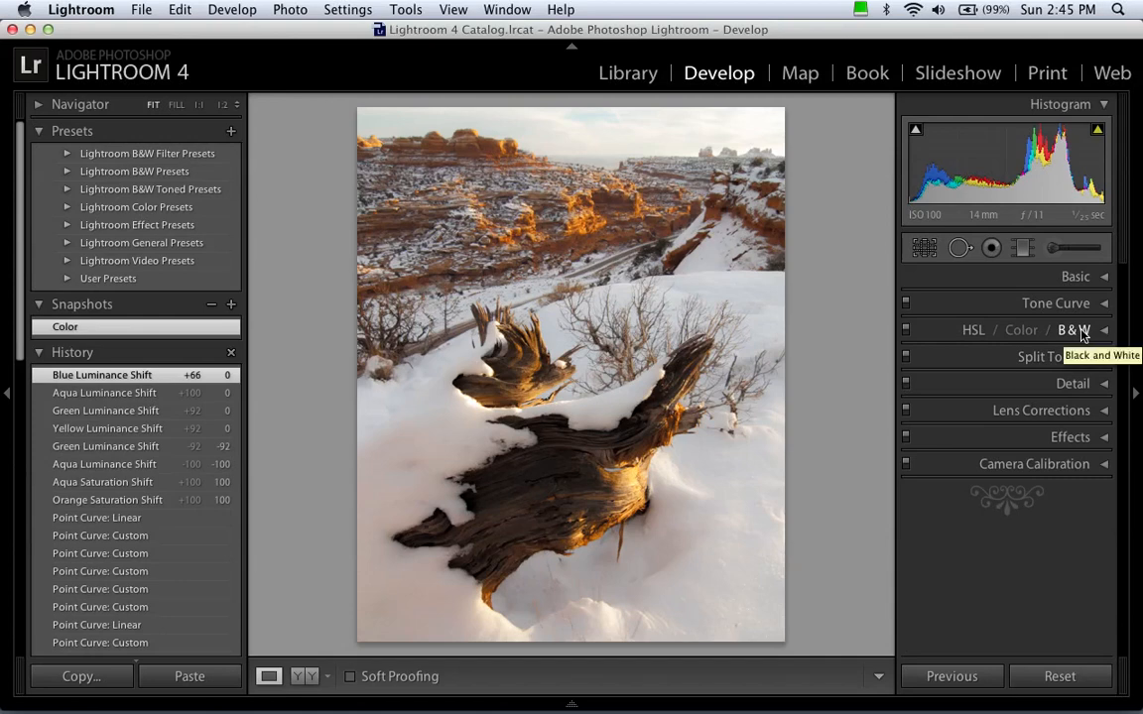
# Look at the Color version of the hue adjustments and return to the full set of HSL sliders.
pyautogui.click(1020, 331)
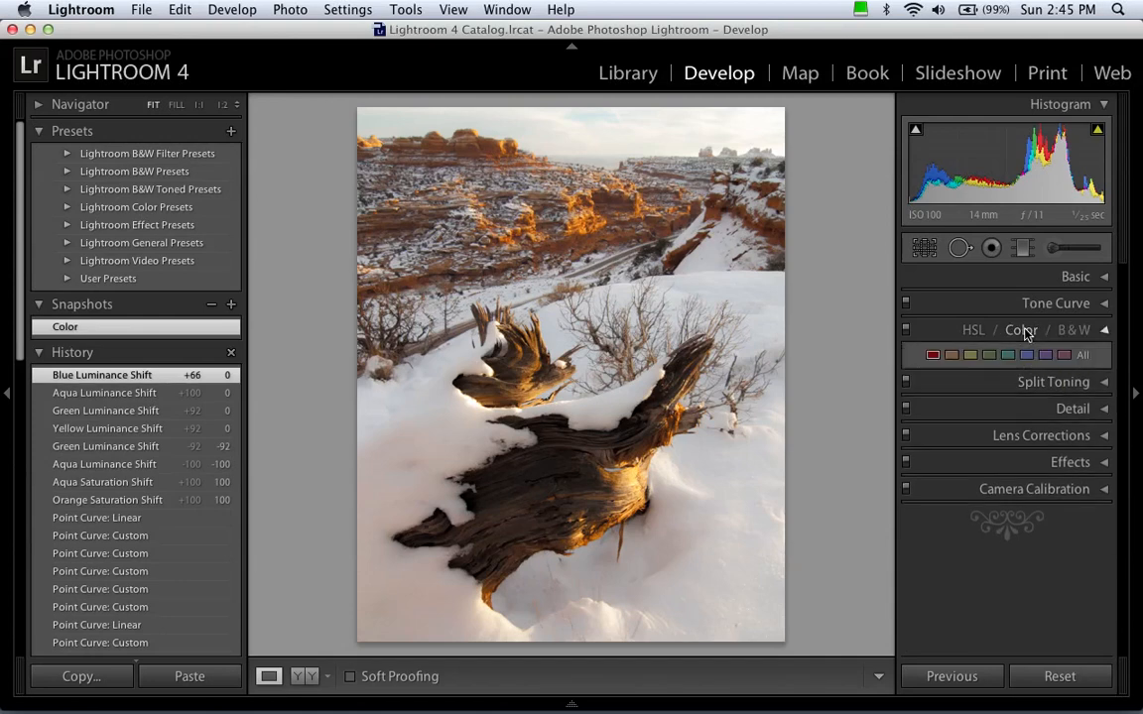
pyautogui.click(972, 332)
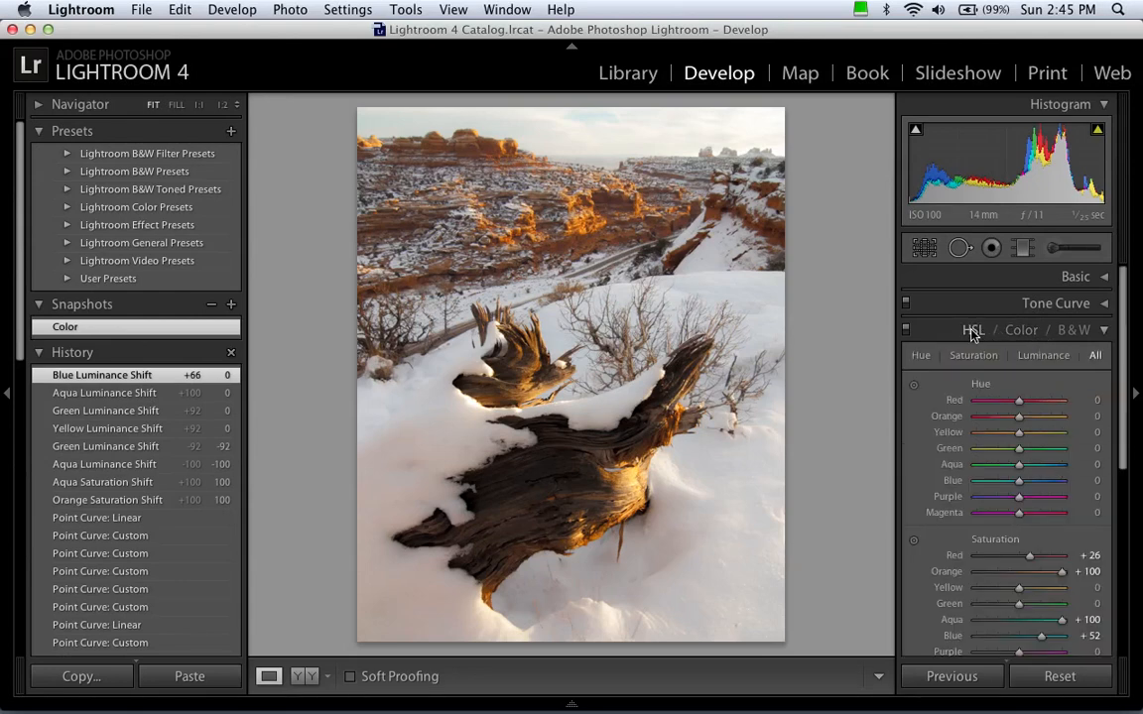
# Compare the HSL and Color versions of the color adjustments, including the slider set for Aqua.
pyautogui.click(1020, 331)
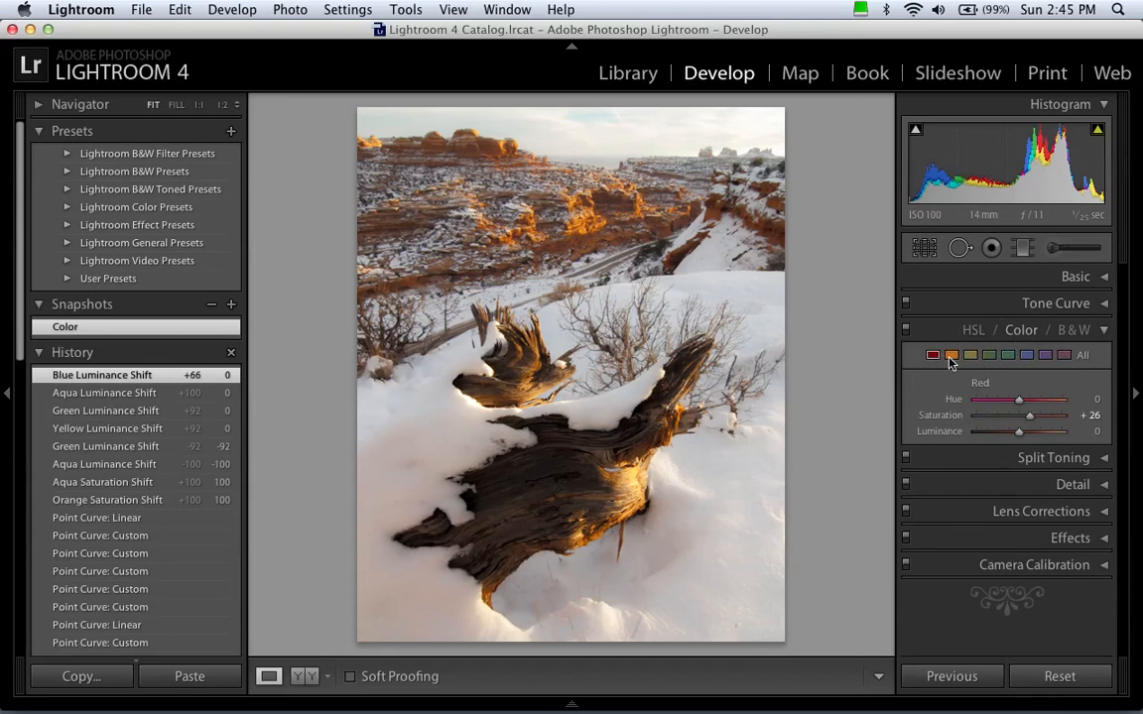
pyautogui.click(974, 334)
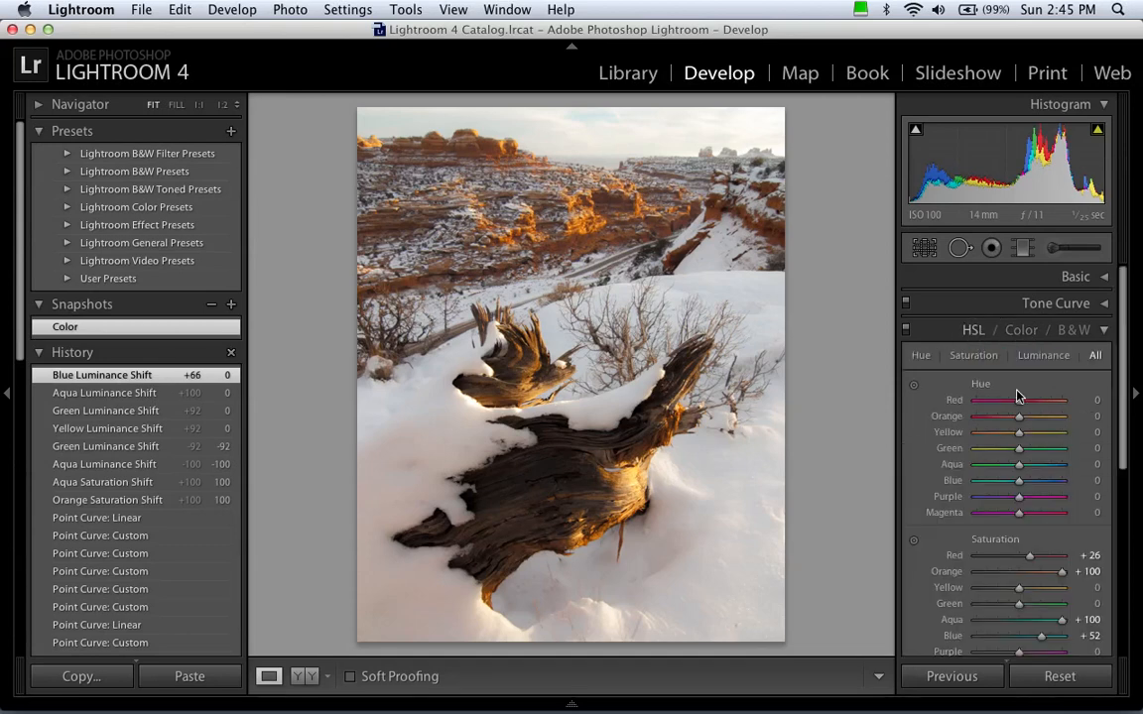
pyautogui.click(1021, 331)
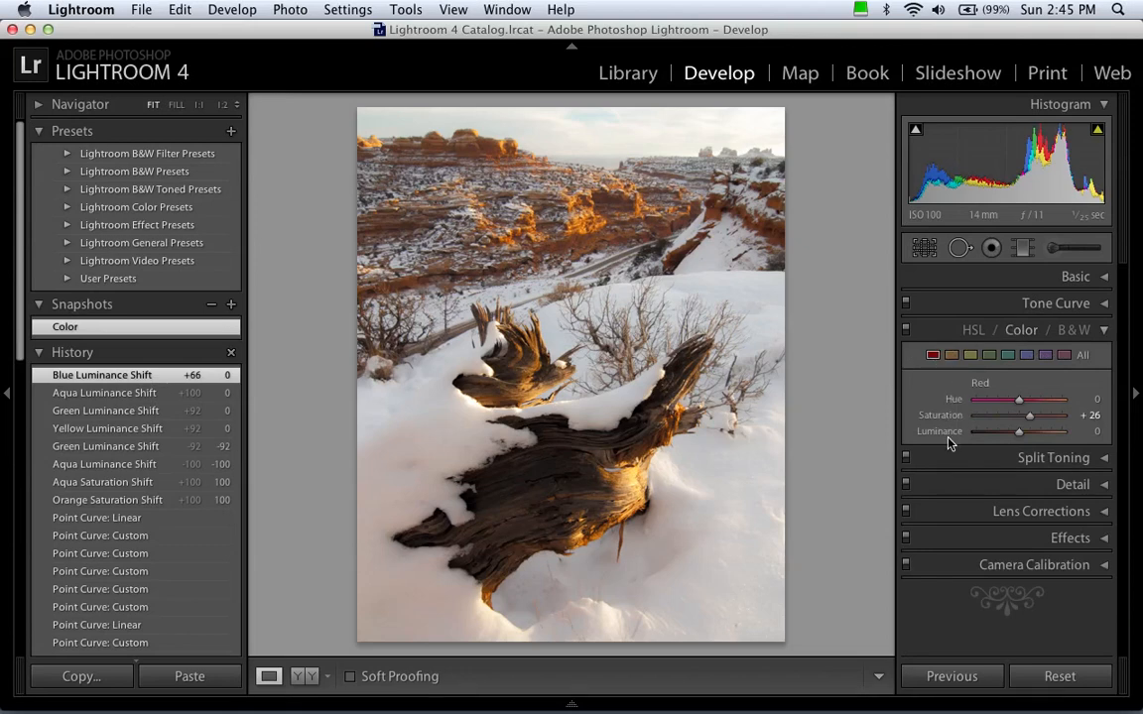
pyautogui.click(1009, 356)
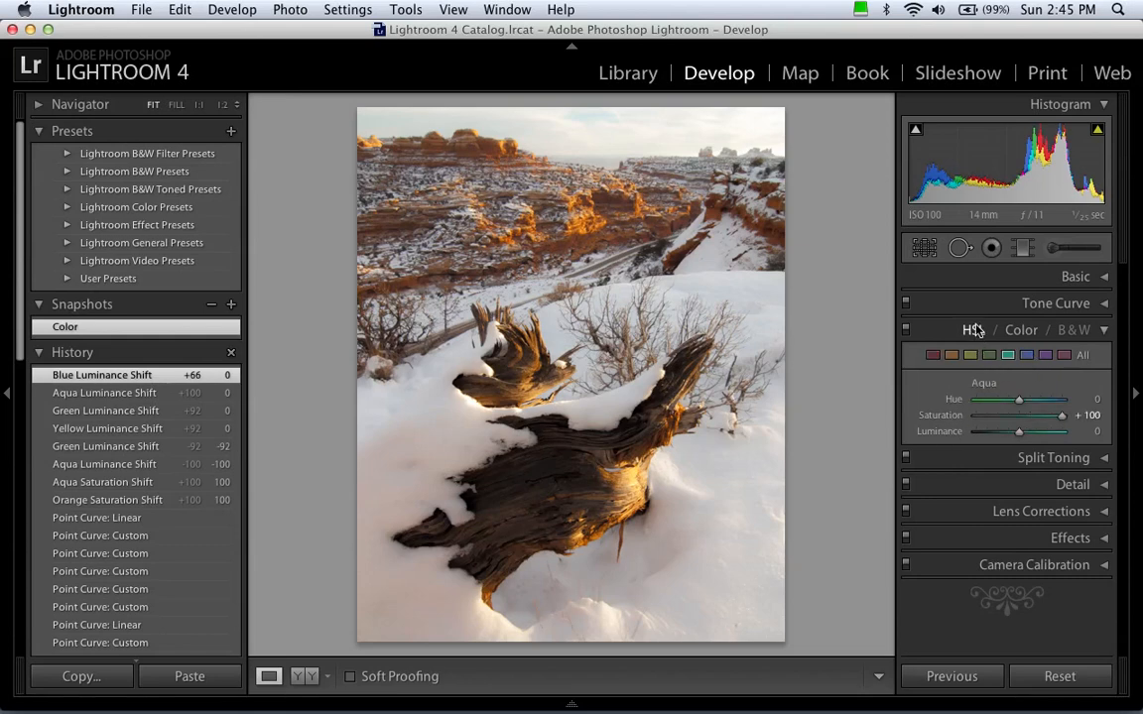
pyautogui.click(972, 335)
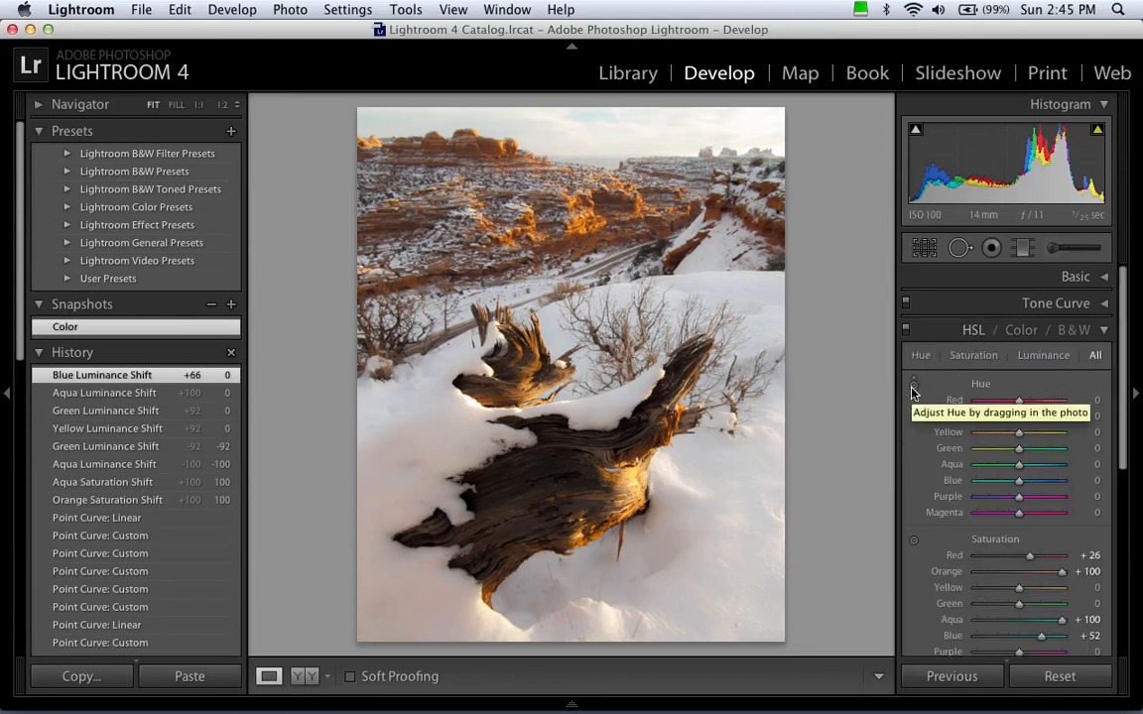
pyautogui.click(1020, 332)
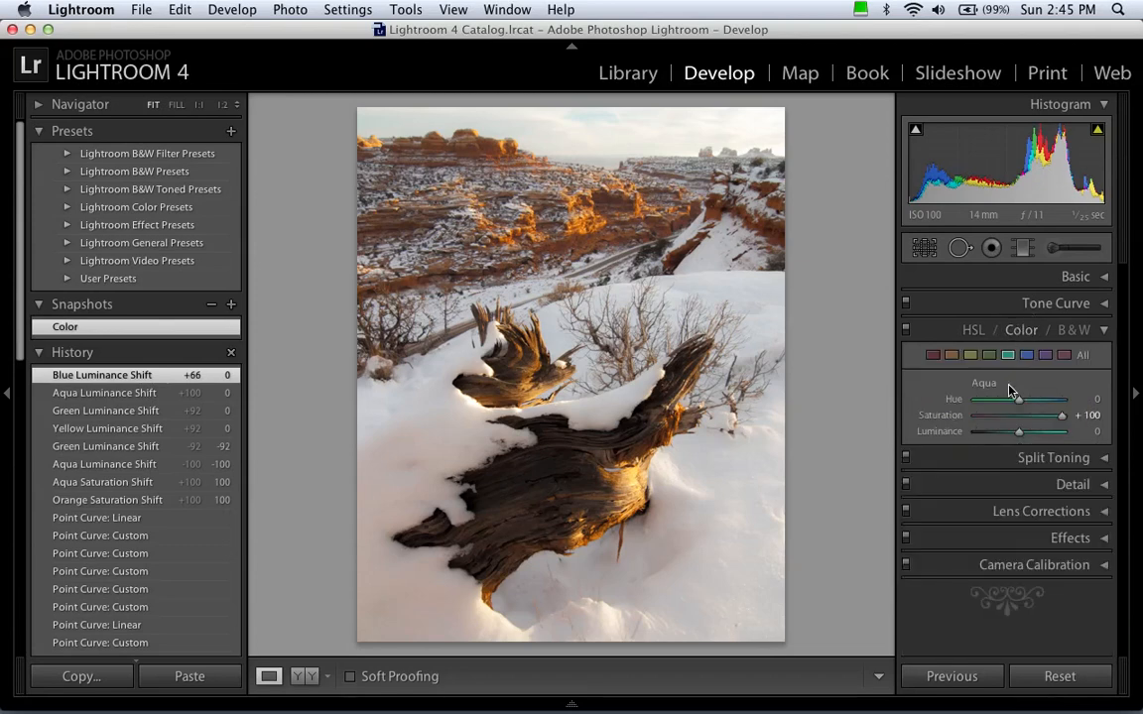
# Convert the photo to black and white and set all eight colors in the Black & White Mix to 0.
pyautogui.click(1074, 331)
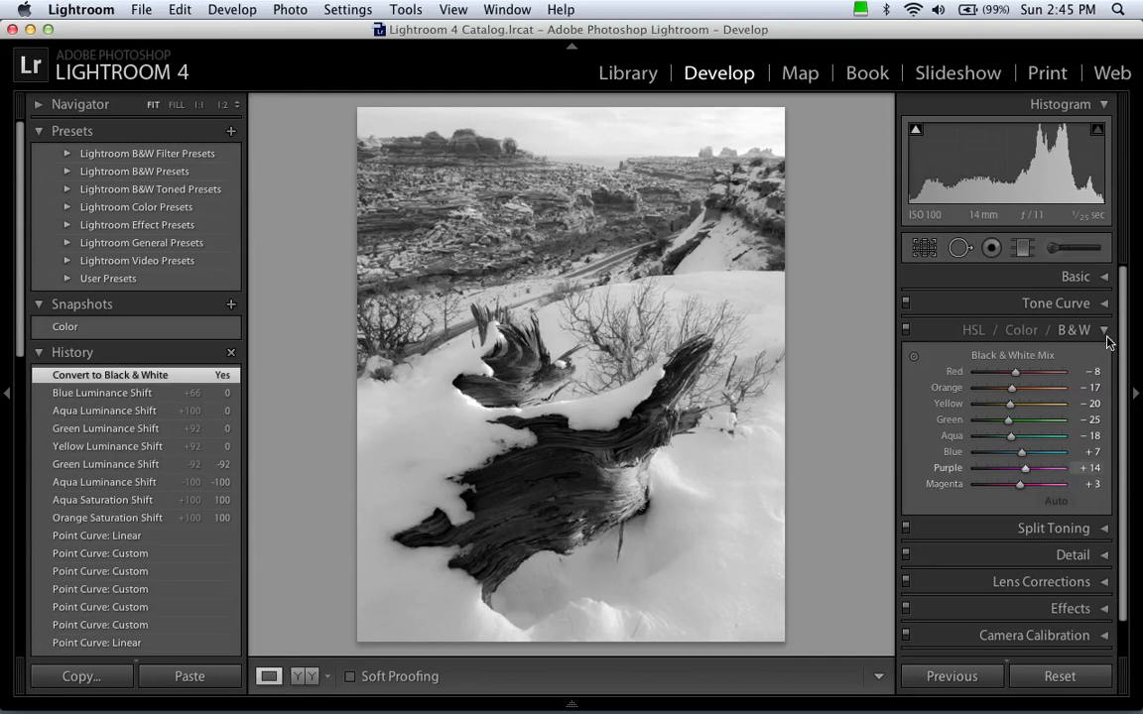
pyautogui.click(1090, 371)
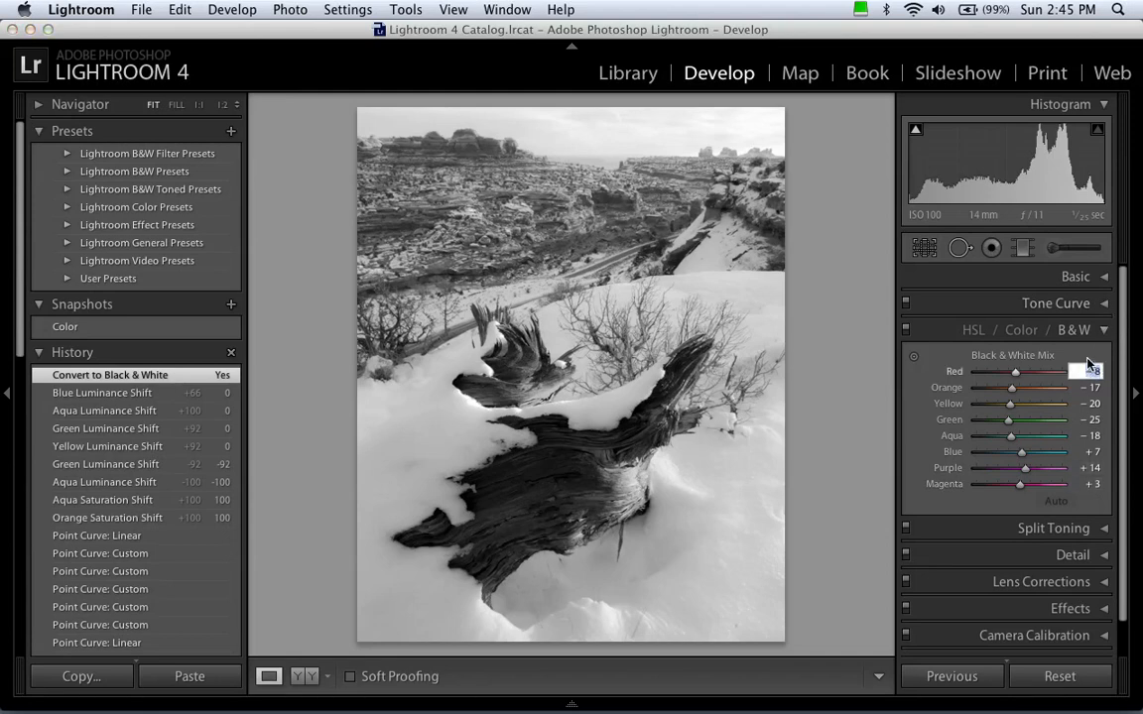
pyautogui.press('Tab')
pyautogui.write('0')
pyautogui.press('Tab')
pyautogui.write('0')
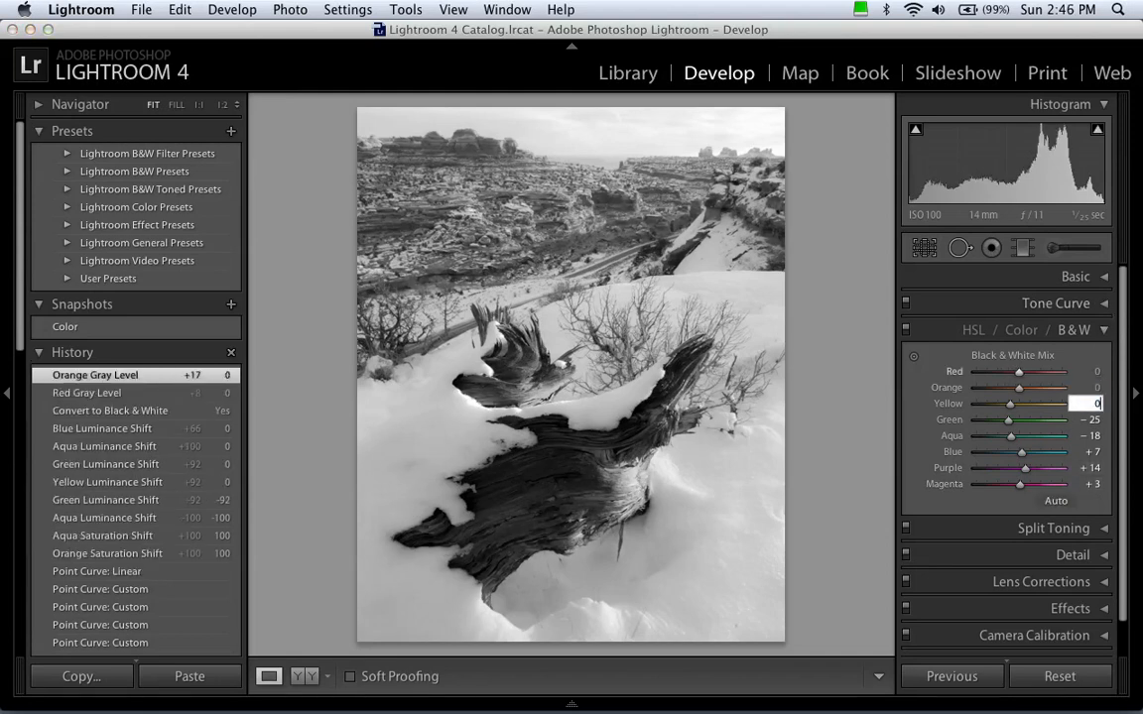
pyautogui.press('Tab')
pyautogui.write('0')
pyautogui.press('Tab')
pyautogui.write('00')
pyautogui.press('Tab')
pyautogui.write('0')
pyautogui.press('Tab')
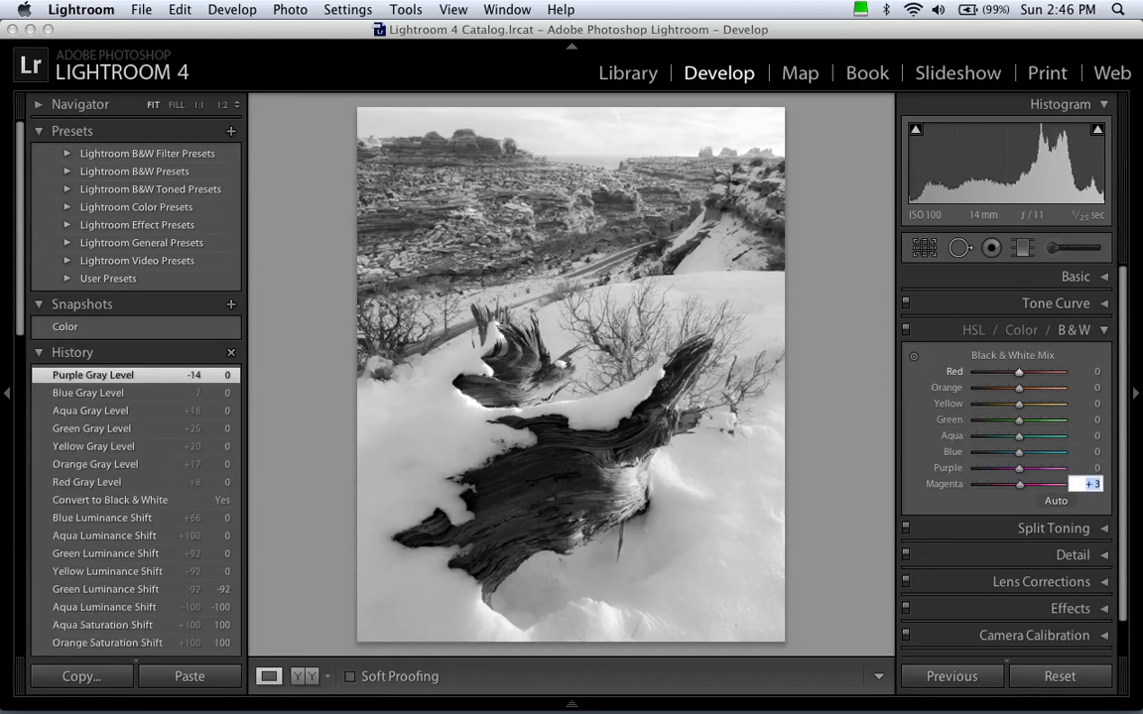
pyautogui.write('0')
pyautogui.press('Return')
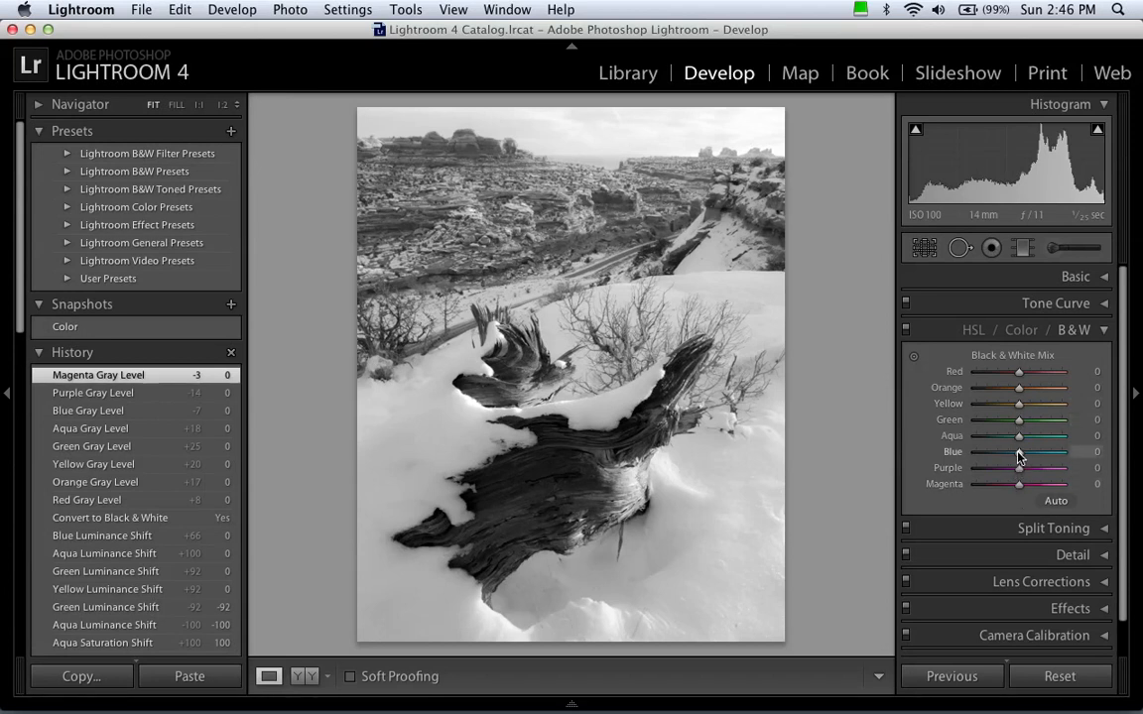
# Set the Black & White Mix to Red -54, Orange +56, Yellow +56, Green -40, Aqua -39, Blue -47 and Purple -50.
pyautogui.moveTo(1019, 455)
pyautogui.mouseDown()
pyautogui.moveTo(938, 454)
pyautogui.moveTo(1033, 456)
pyautogui.moveTo(918, 453)
pyautogui.moveTo(998, 454)
pyautogui.mouseUp()
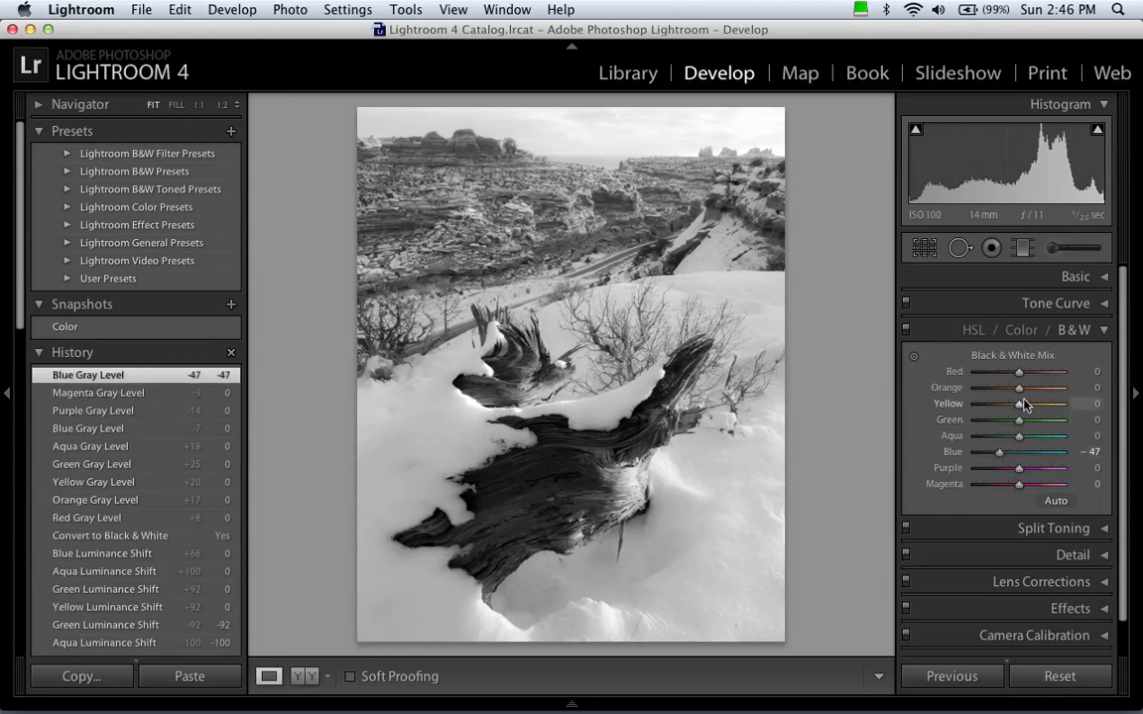
pyautogui.moveTo(1019, 377); pyautogui.dragTo(943, 397)
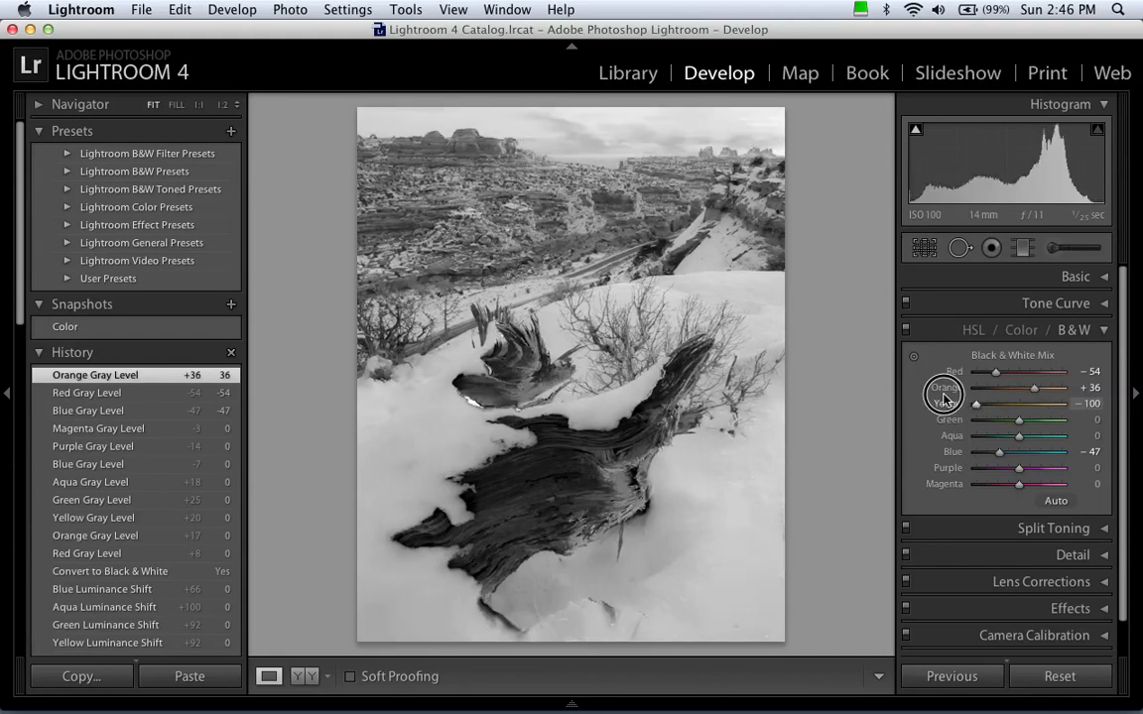
pyautogui.moveTo(944, 396); pyautogui.dragTo(1019, 481)
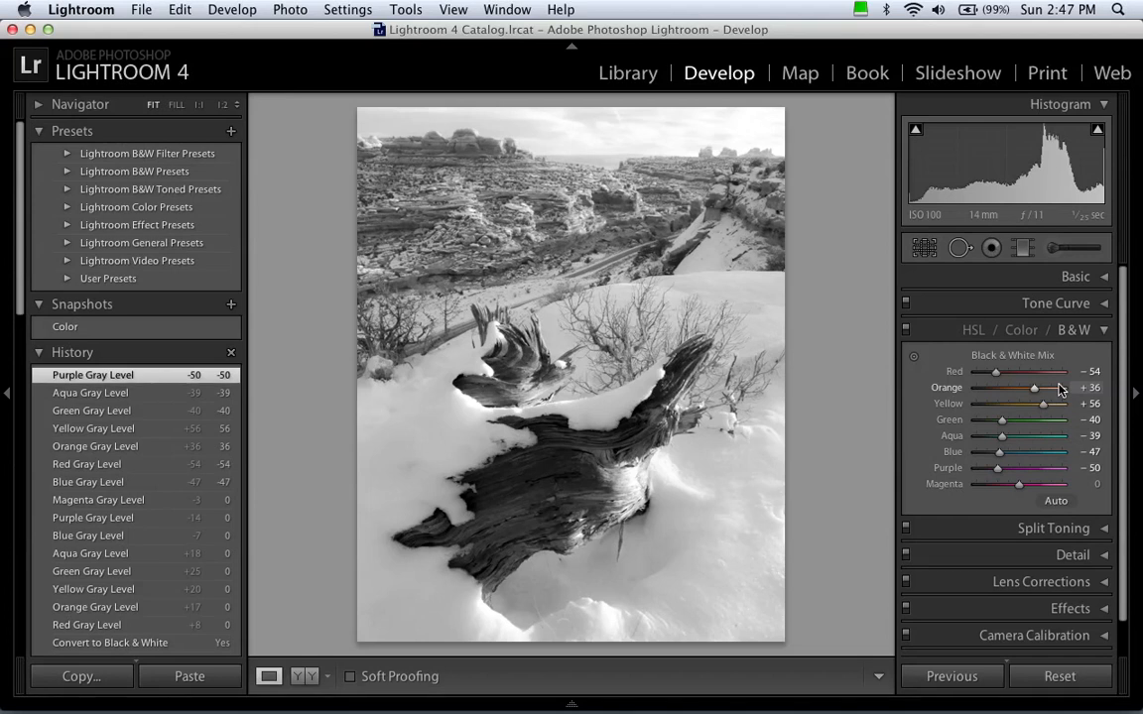
pyautogui.moveTo(1034, 393); pyautogui.dragTo(1044, 392)
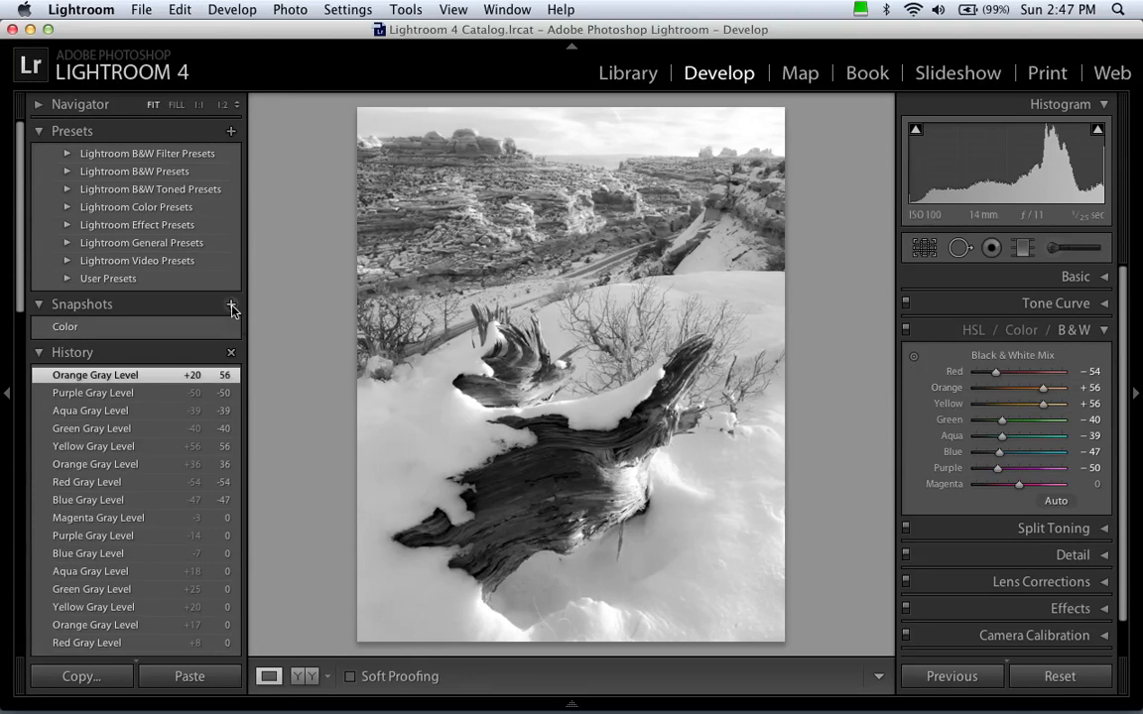
# Save the current black-and-white edit as a new snapshot named "B&W".
pyautogui.click(232, 306)
pyautogui.write('B')
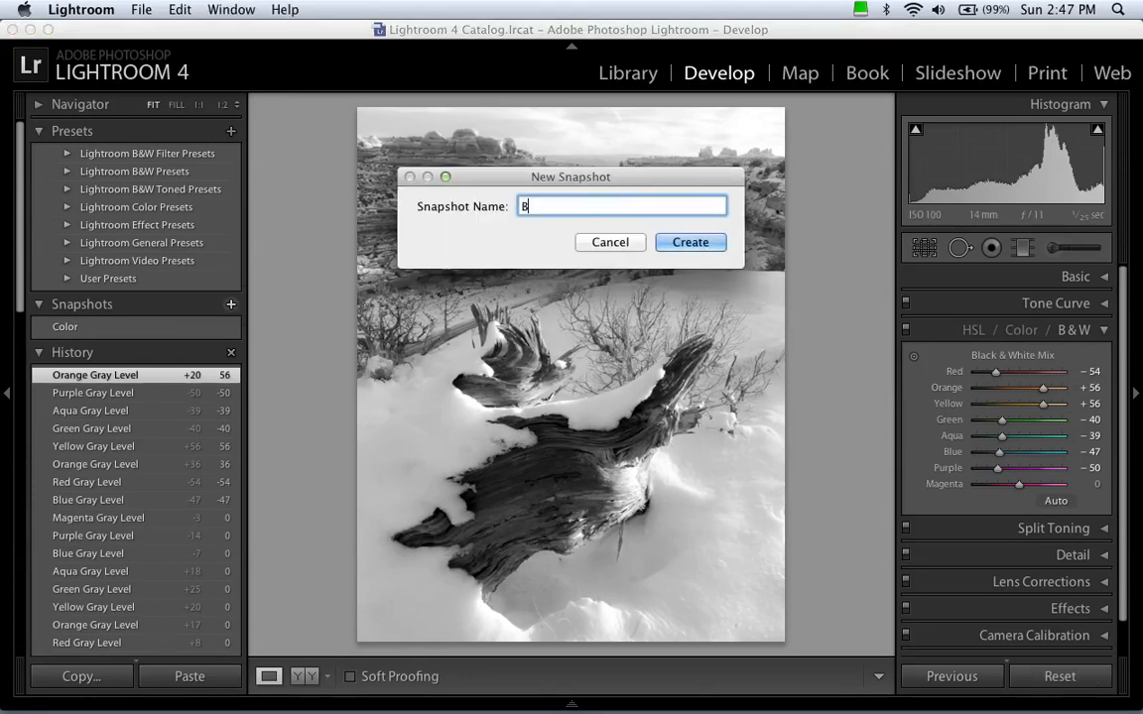
pyautogui.write('&W')
pyautogui.click(688, 243)
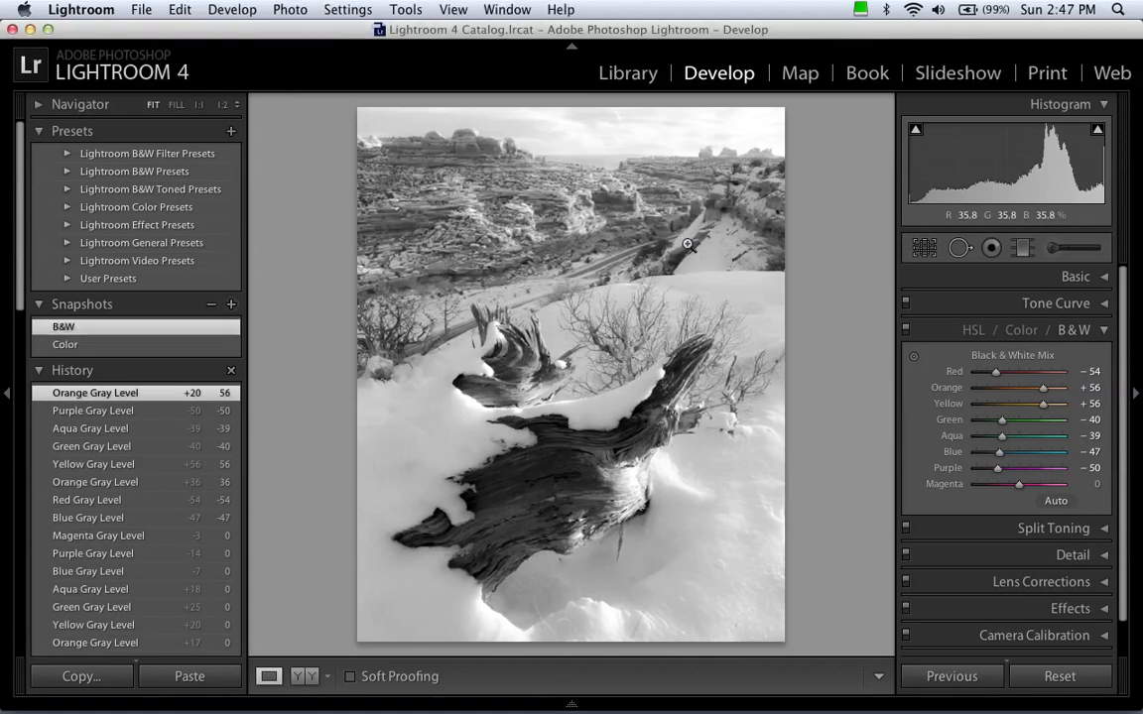
# Collapse the B&W mix and the history, expand the Basic adjustments, and reset all of the photo's settings.
pyautogui.click(1077, 330)
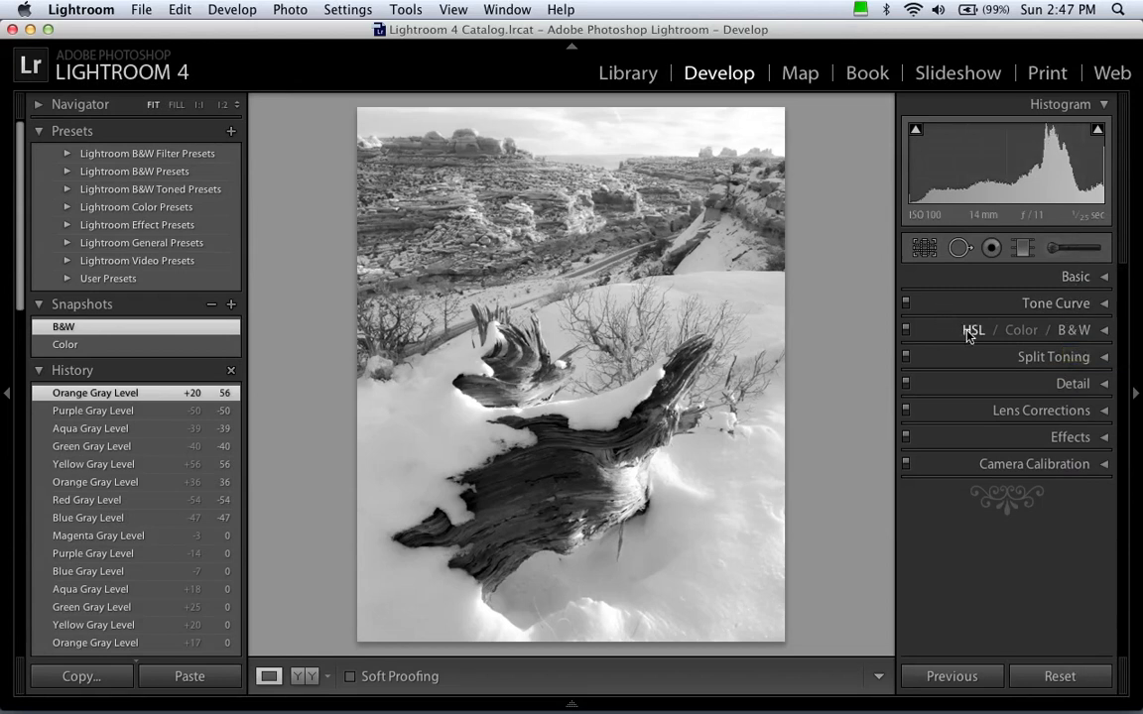
pyautogui.click(37, 375)
pyautogui.click(1085, 278)
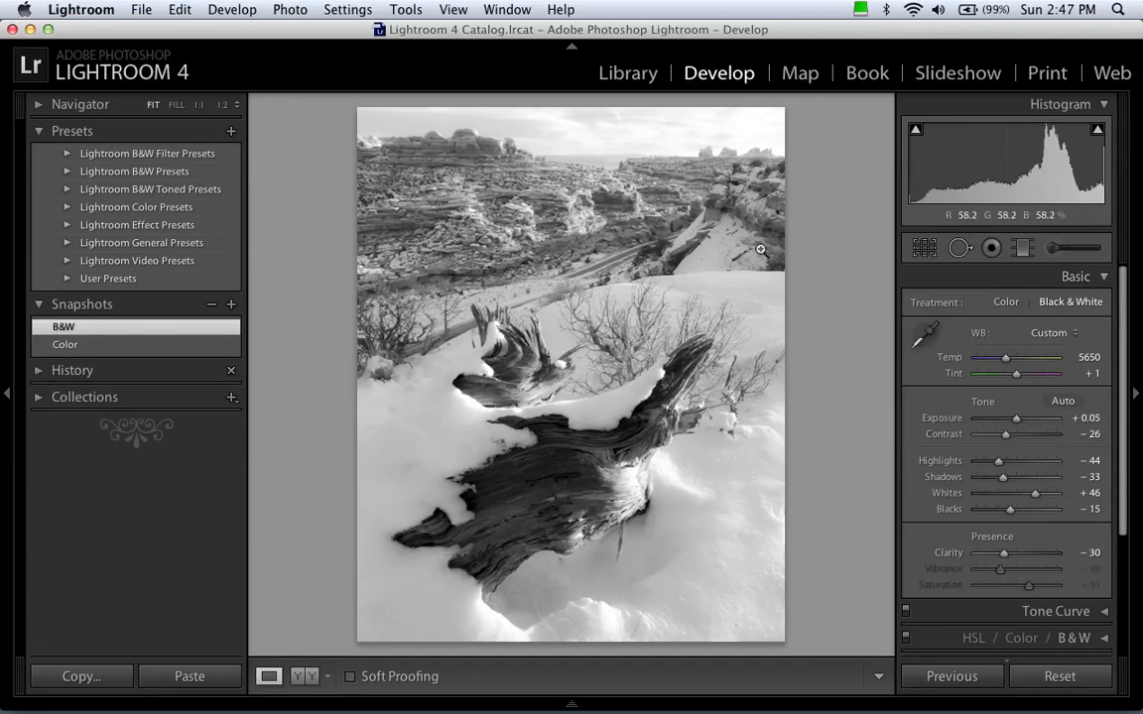
pyautogui.click(1059, 676)
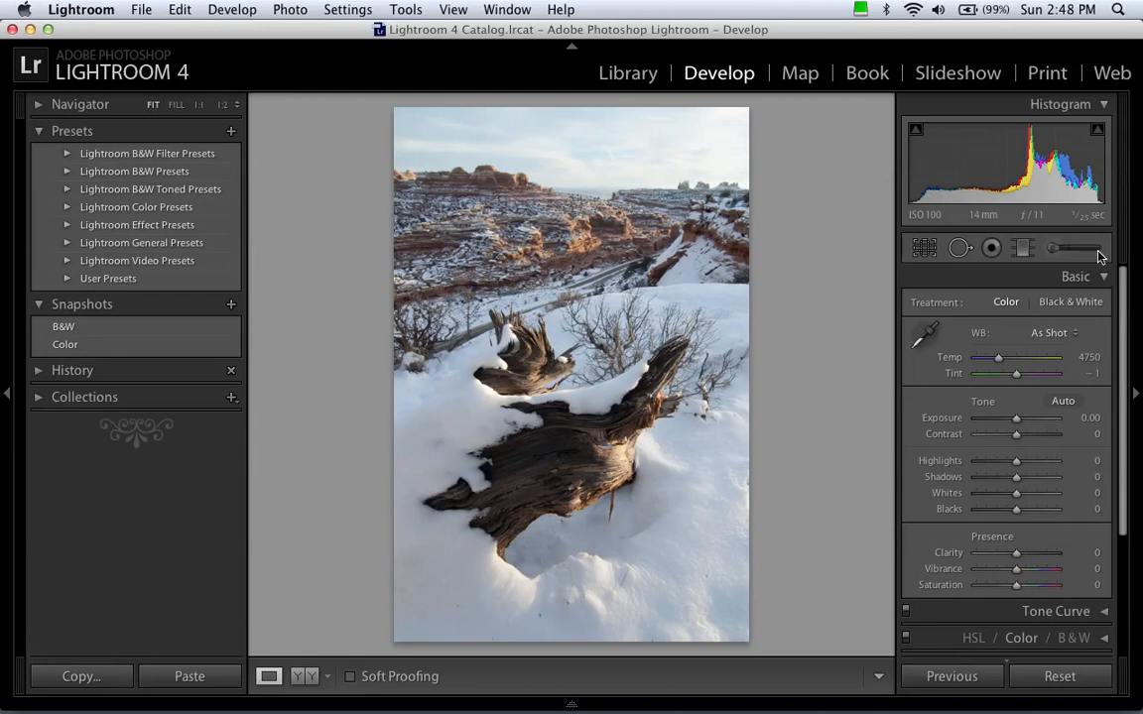
# Set the photo's Clarity to +50 and its Contrast to +25 in the Basic adjustments.
pyautogui.moveTo(1122, 316)
pyautogui.mouseDown()
pyautogui.moveTo(1115, 377)
pyautogui.moveTo(1121, 315)
pyautogui.mouseUp()
pyautogui.click(1090, 552)
pyautogui.write('50')
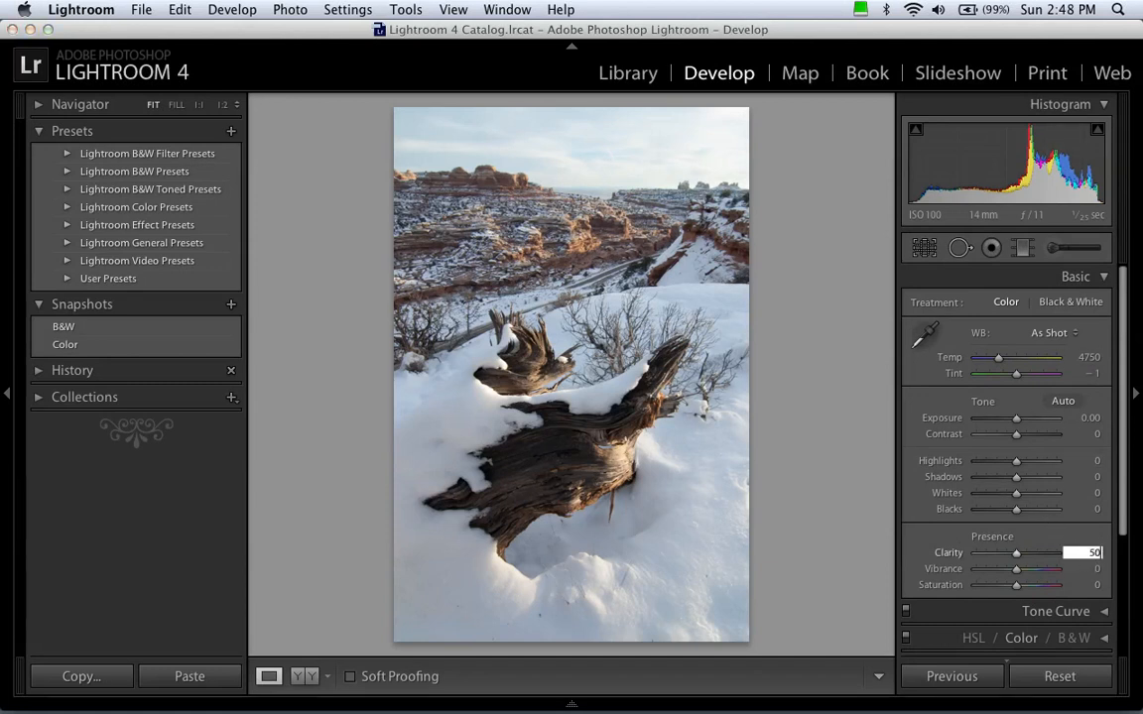
pyautogui.press('Return')
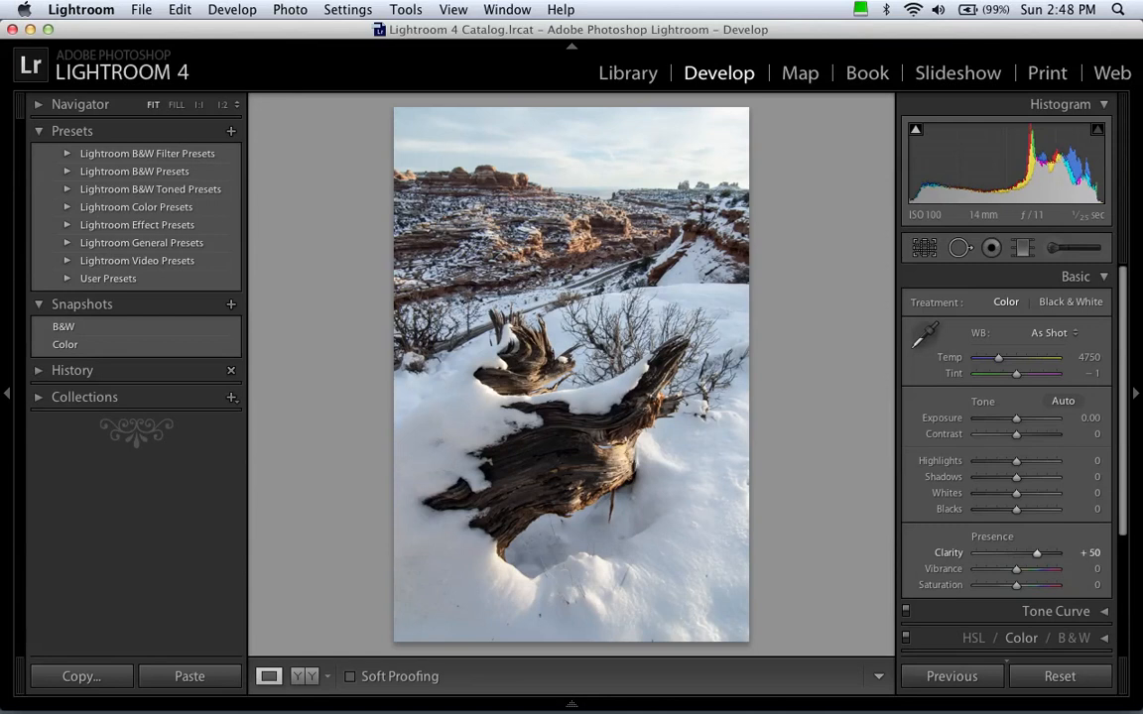
pyautogui.click(1089, 434)
pyautogui.write('25')
pyautogui.press('Return')
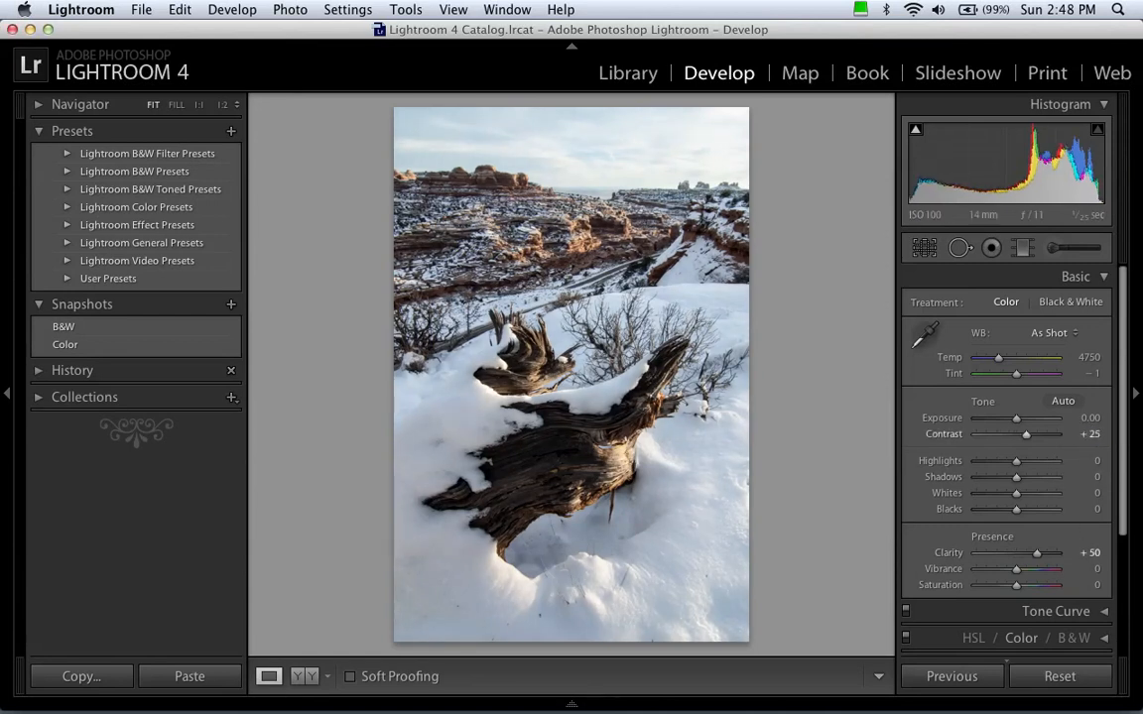
# Set the photo's Highlights to -25 and its Shadows to +25.
pyautogui.click(1090, 460)
pyautogui.write('-')
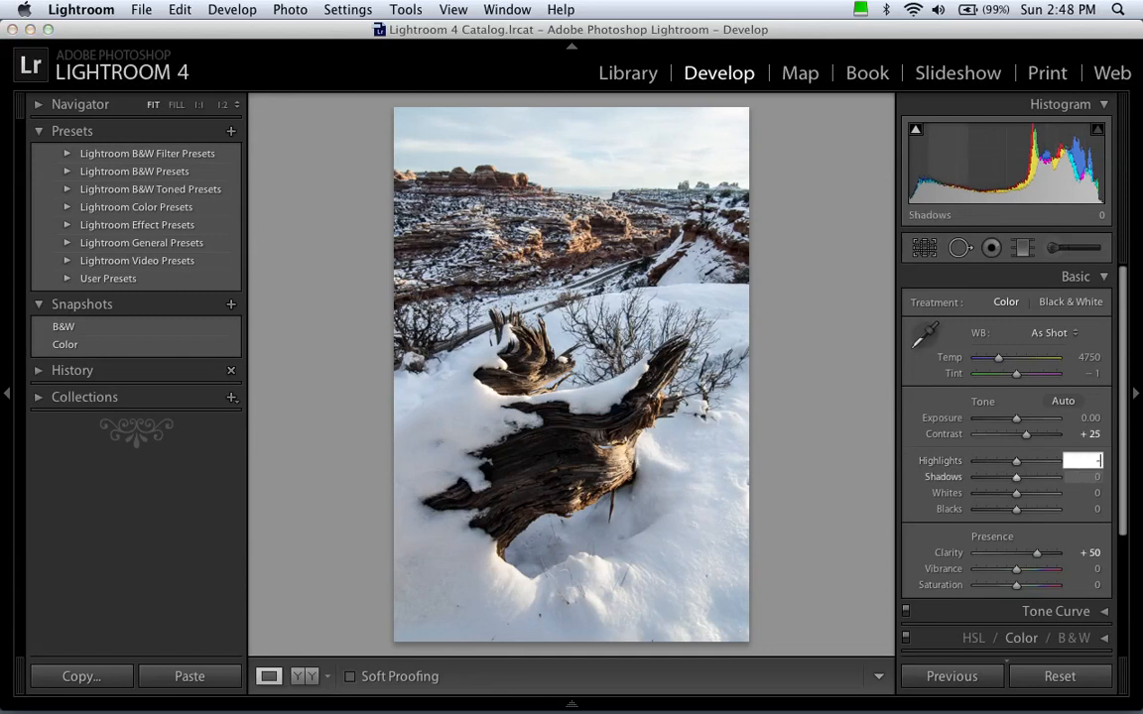
pyautogui.write('25')
pyautogui.press('Return')
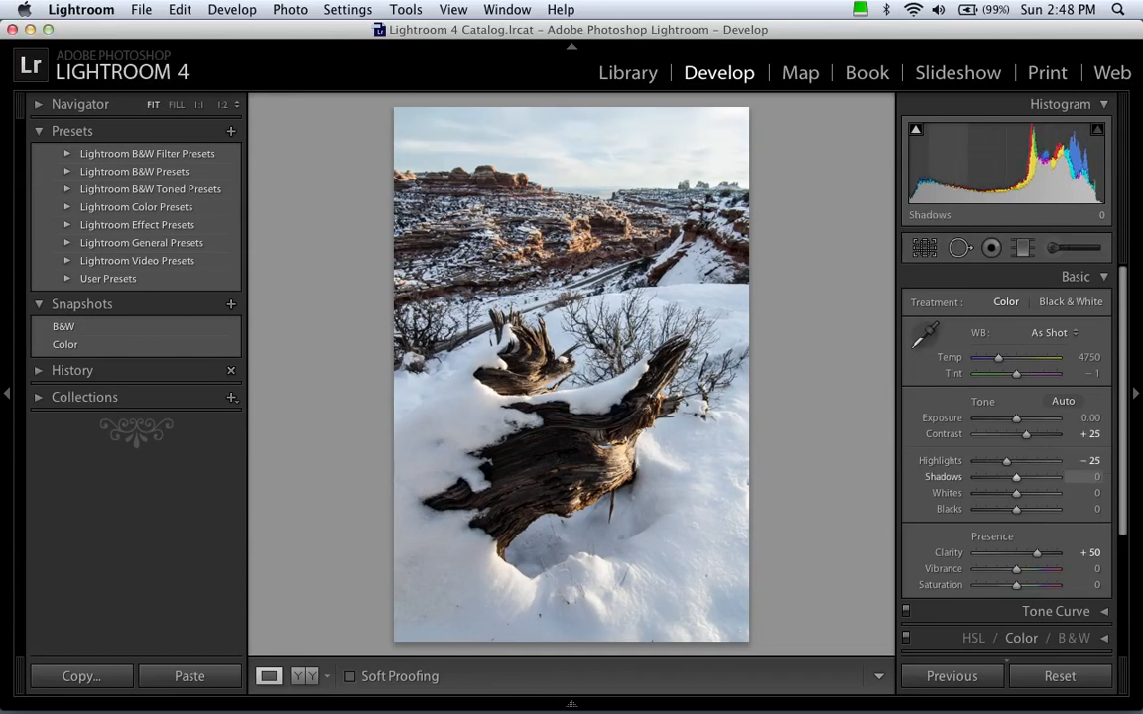
pyautogui.click(1090, 478)
pyautogui.write('2')
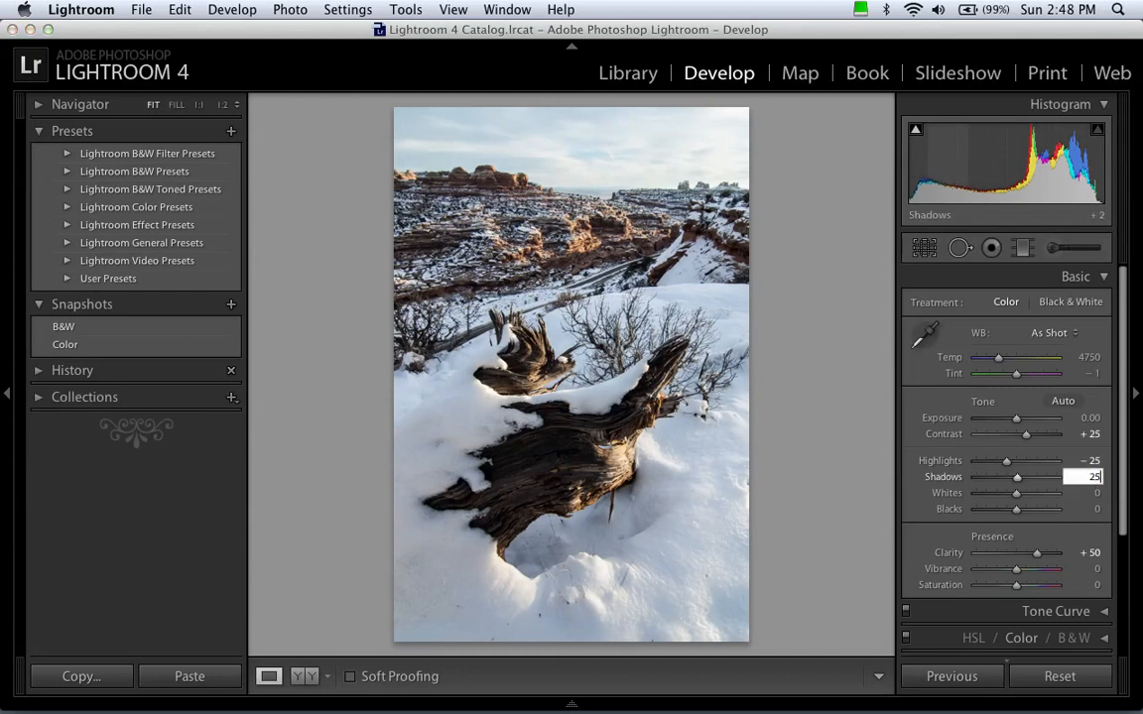
pyautogui.write('5')
pyautogui.press('Return')
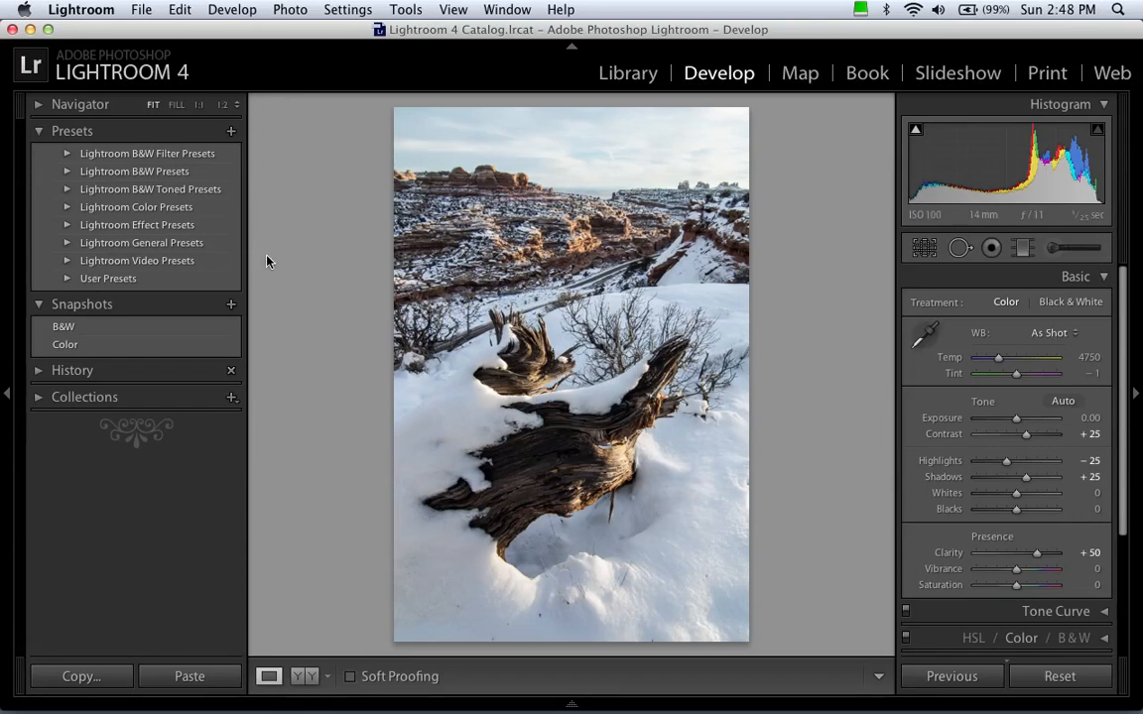
# Create a develop preset named "Amped" in User Presets that includes only Contrast, Highlights, Shadows, Clarity and Process Version.
pyautogui.click(230, 133)
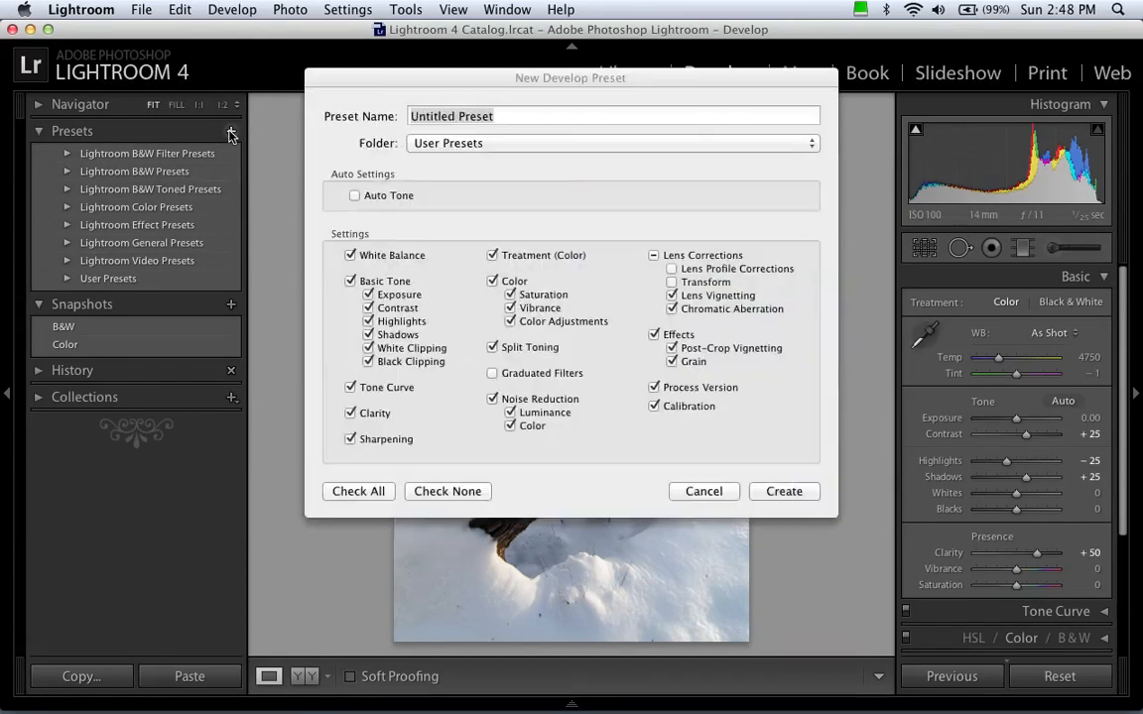
pyautogui.write('Amped')
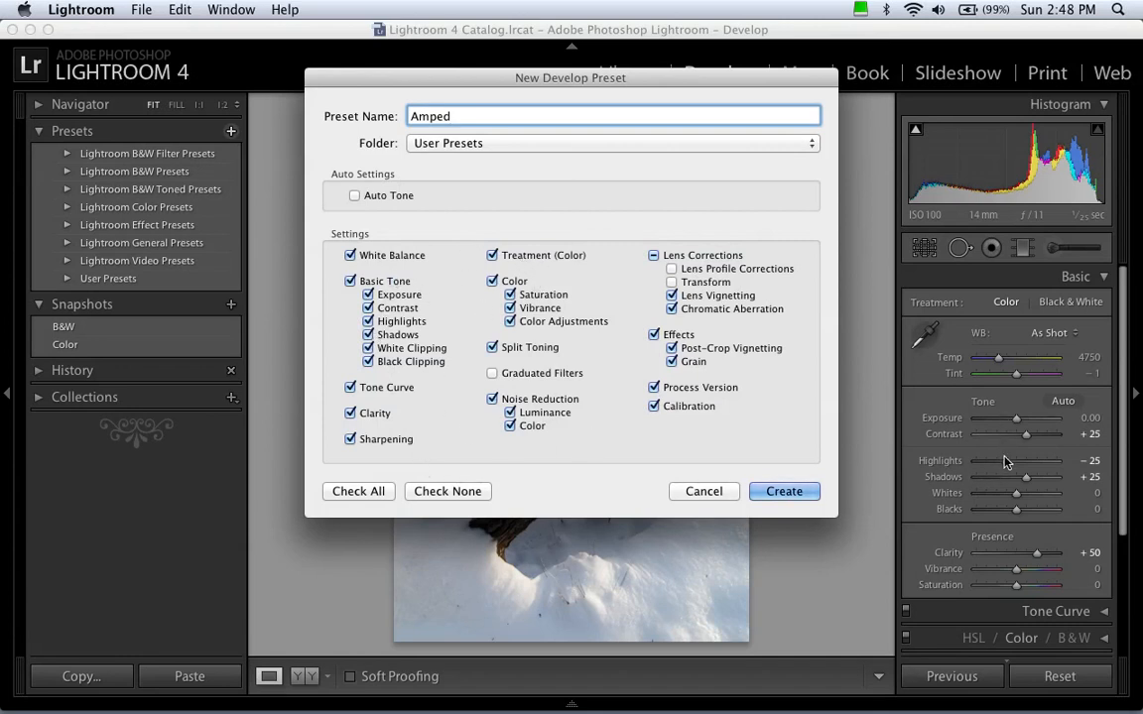
pyautogui.click(440, 492)
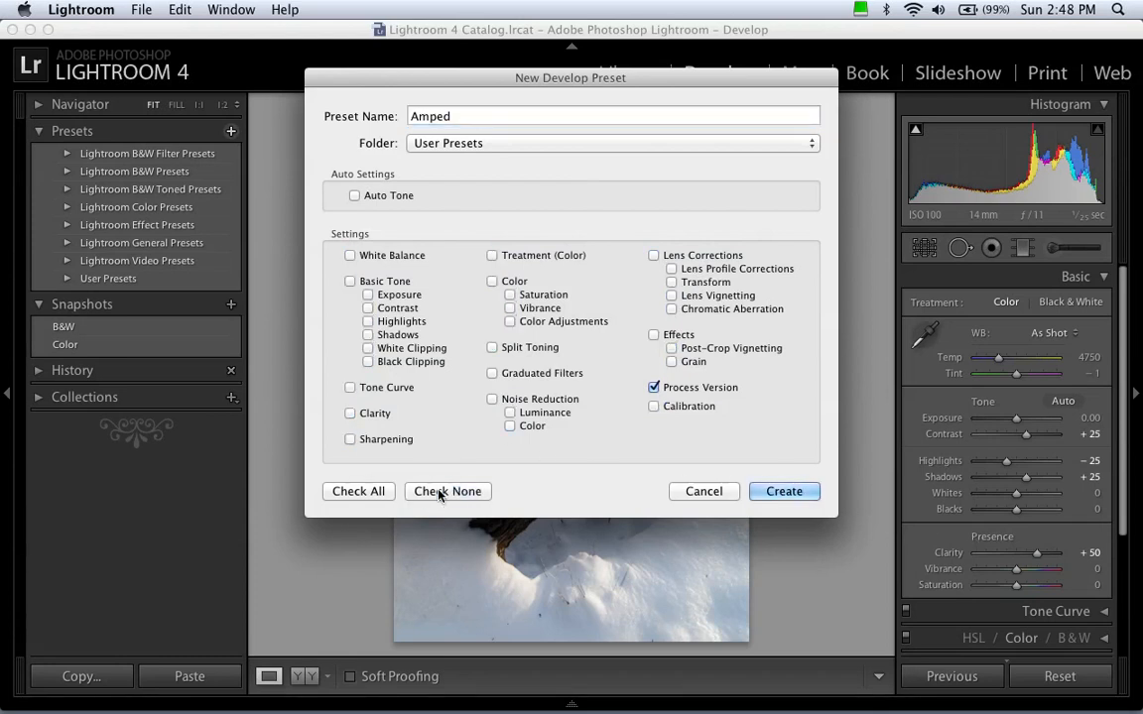
pyautogui.click(386, 311)
pyautogui.click(385, 322)
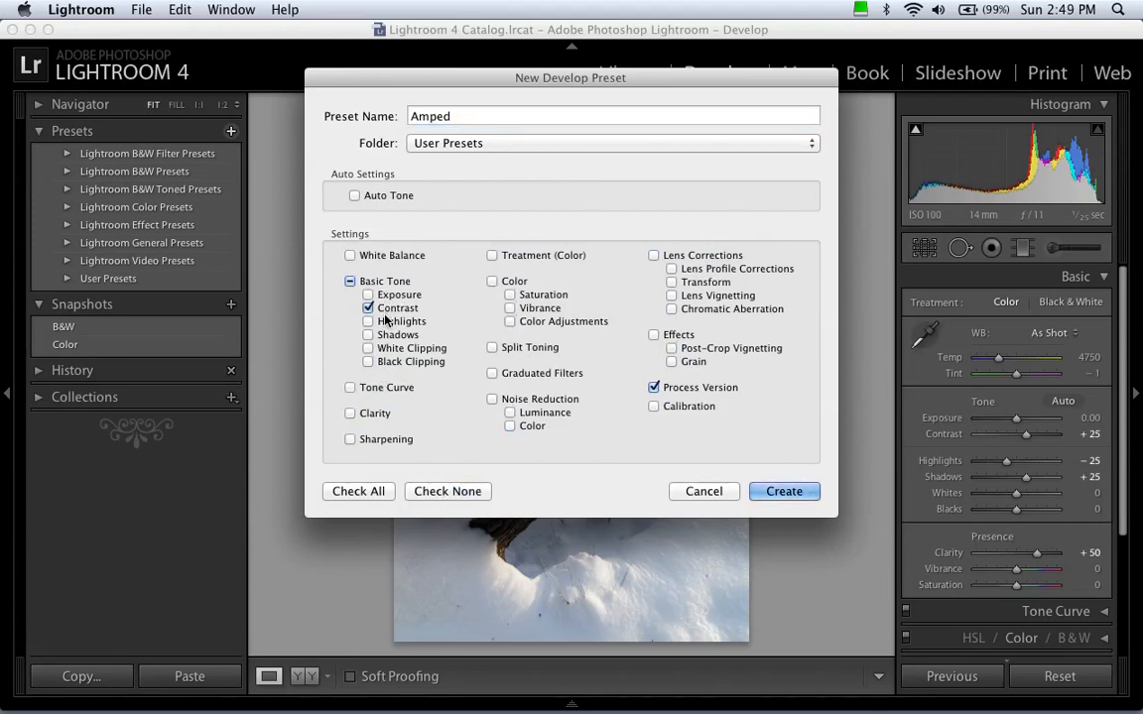
pyautogui.click(387, 334)
pyautogui.click(371, 413)
pyautogui.click(781, 490)
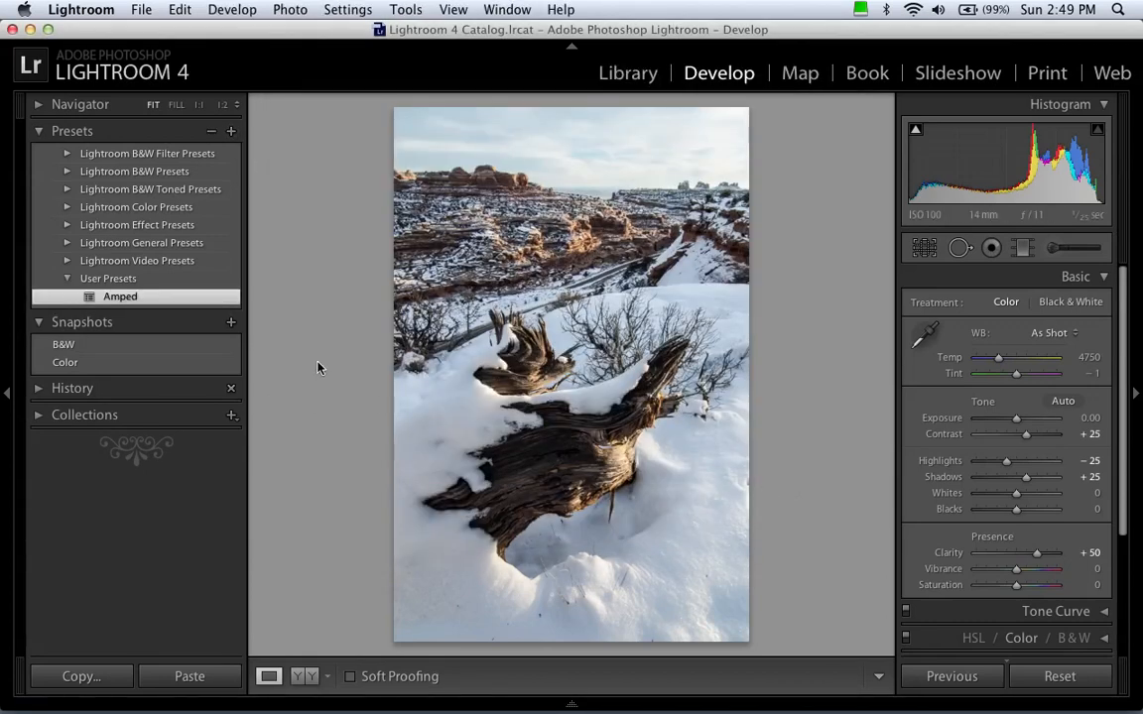
# Try the Amped preset on the reset photo and clear all of its adjustments again.
pyautogui.click(1078, 677)
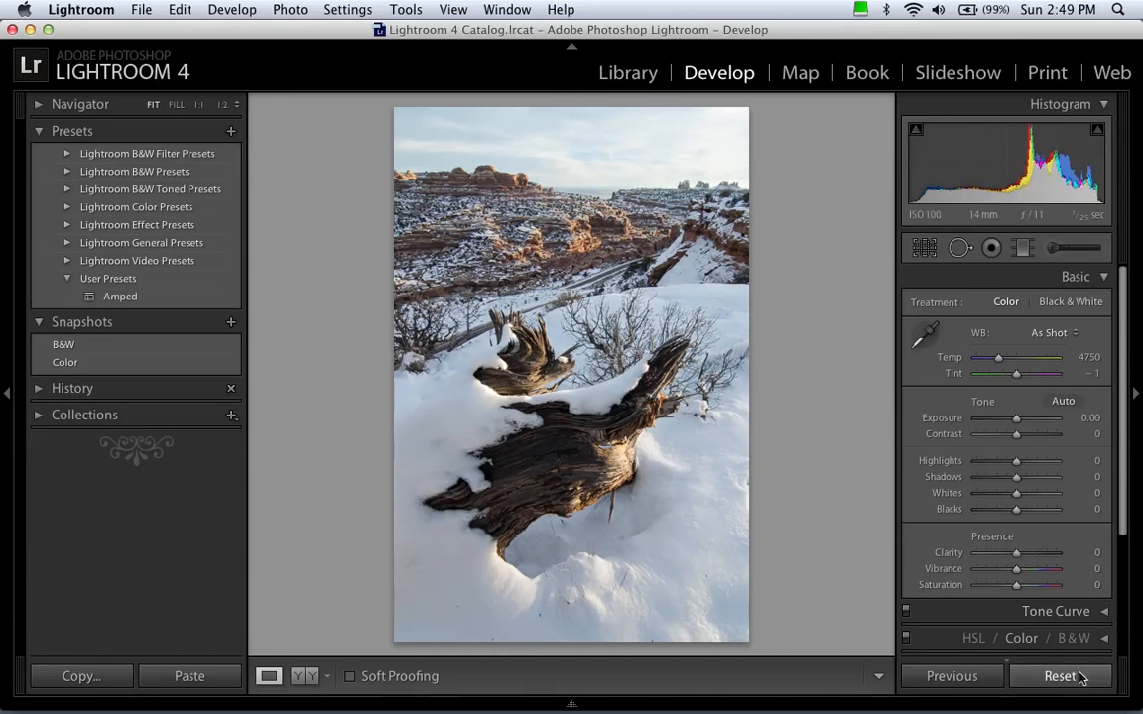
pyautogui.click(179, 300)
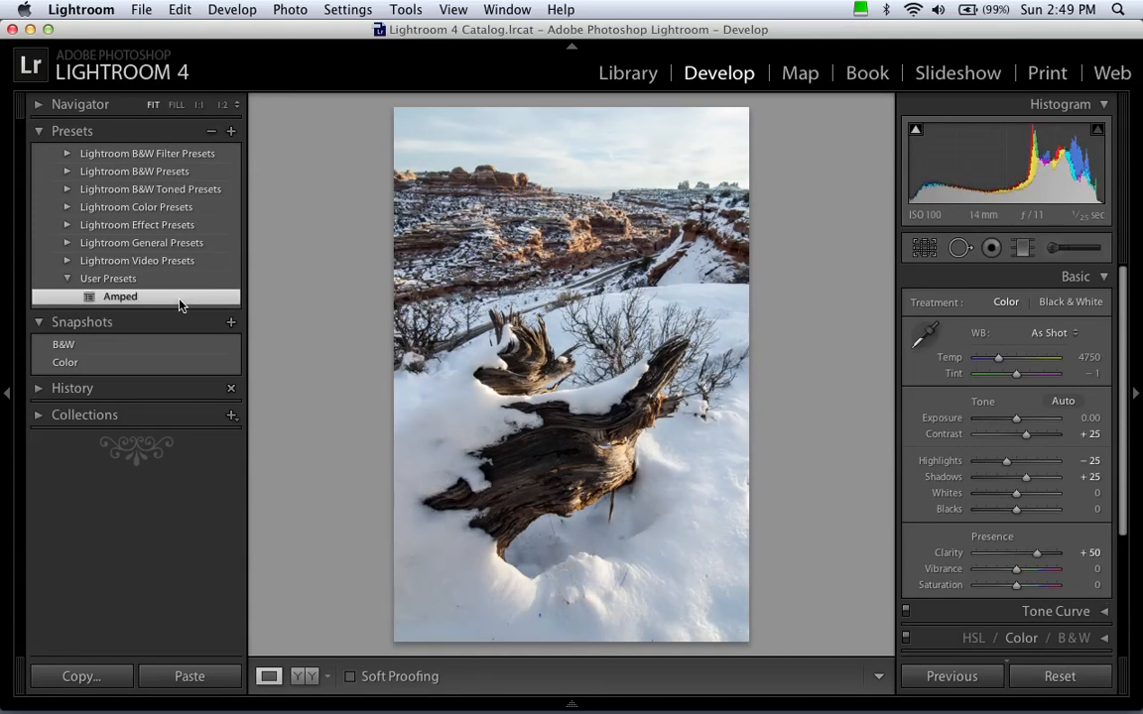
pyautogui.click(1036, 681)
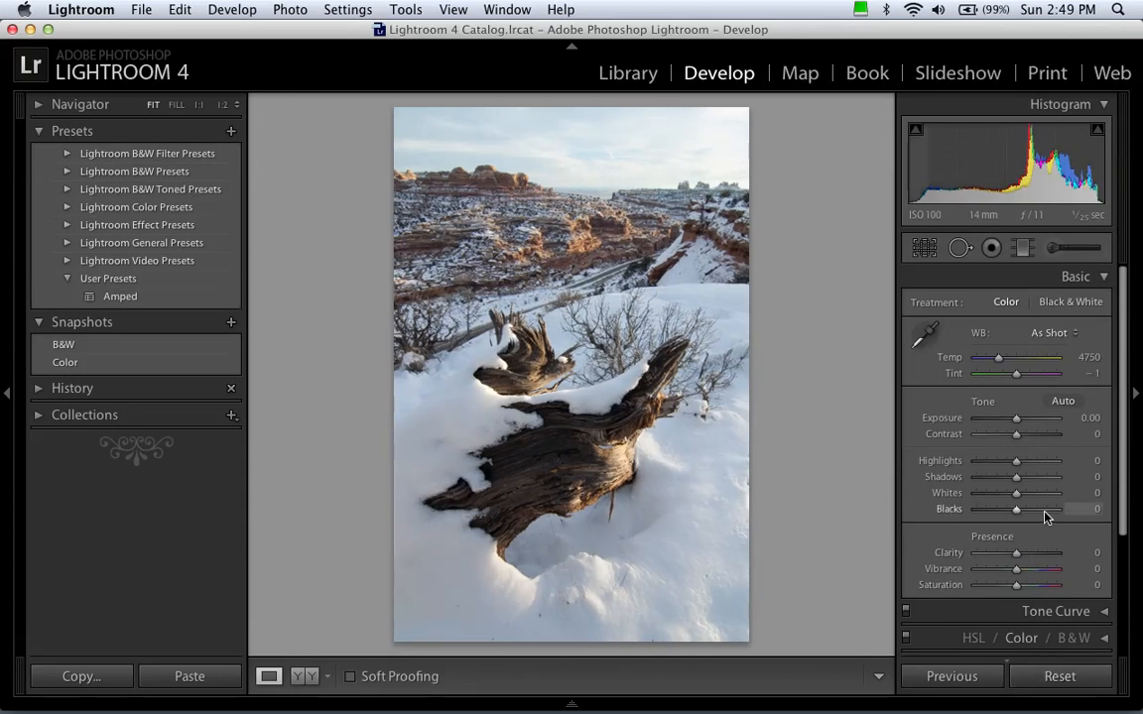
# Set the photo's Clarity to -50 and its Highlights to -25 in the Basic adjustments.
pyautogui.click(1090, 553)
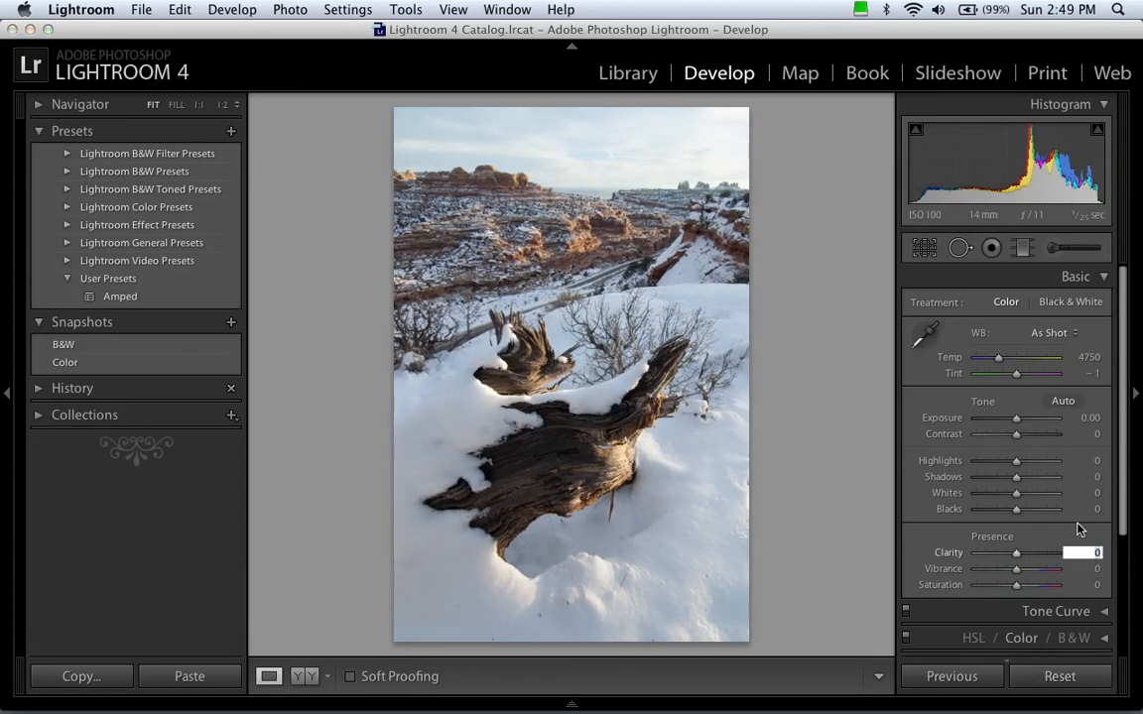
pyautogui.write('-50')
pyautogui.press('Return')
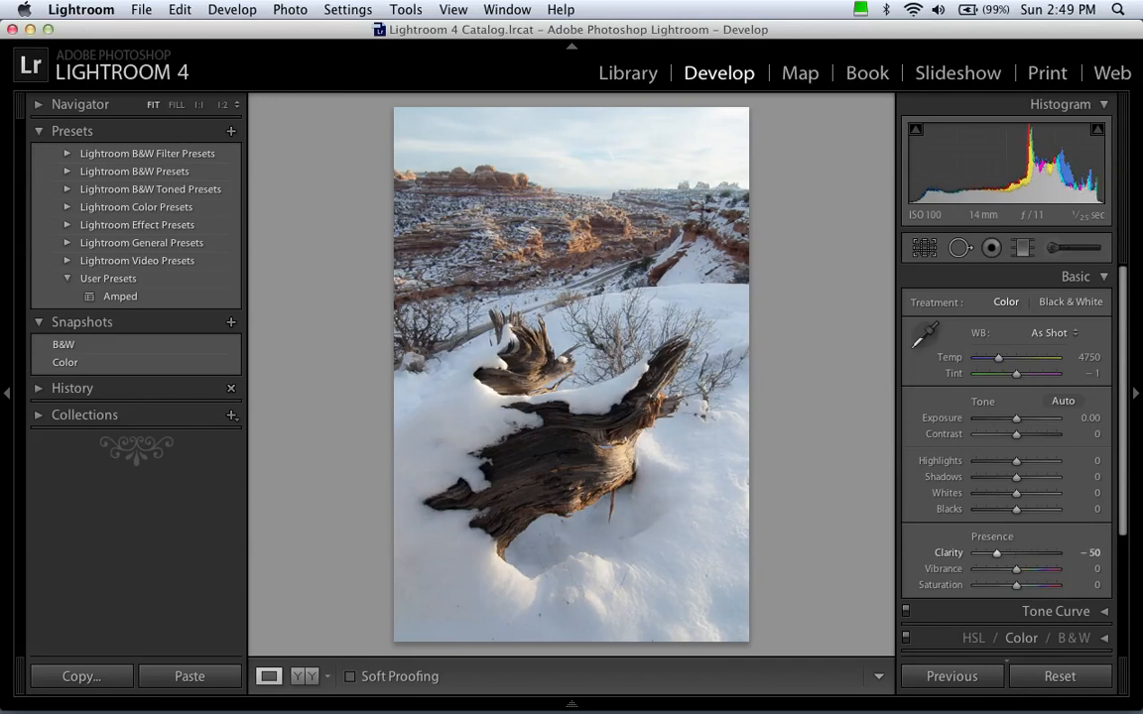
pyautogui.click(1088, 461)
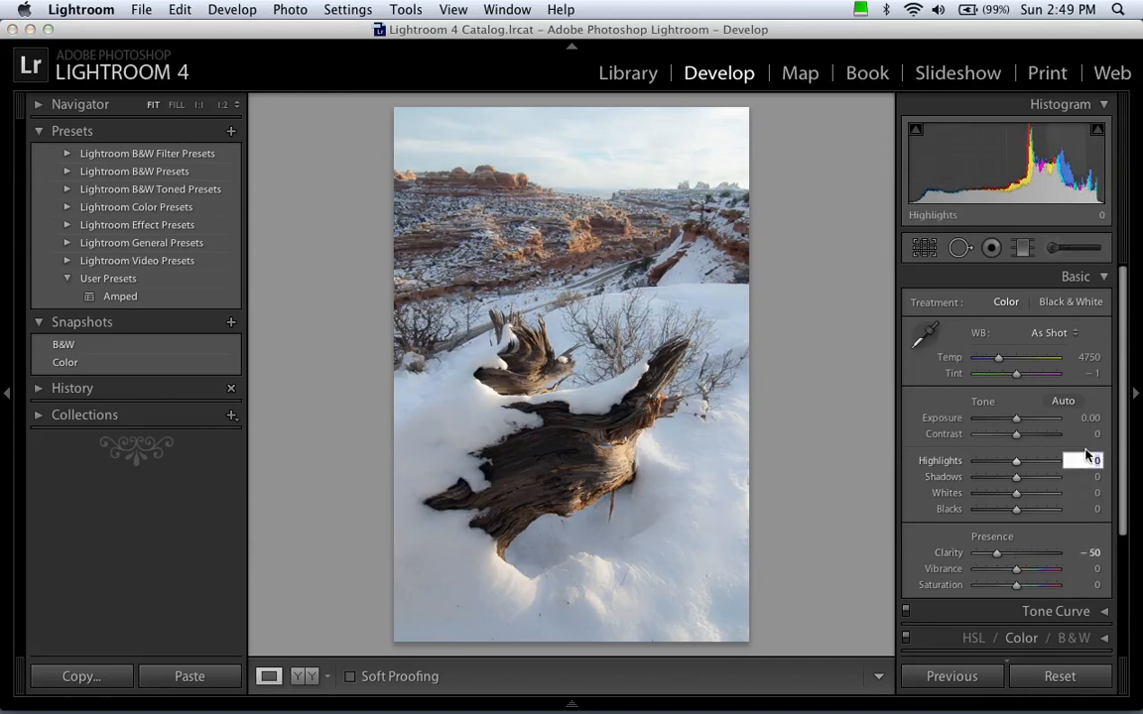
pyautogui.write('-25')
pyautogui.press('Return')
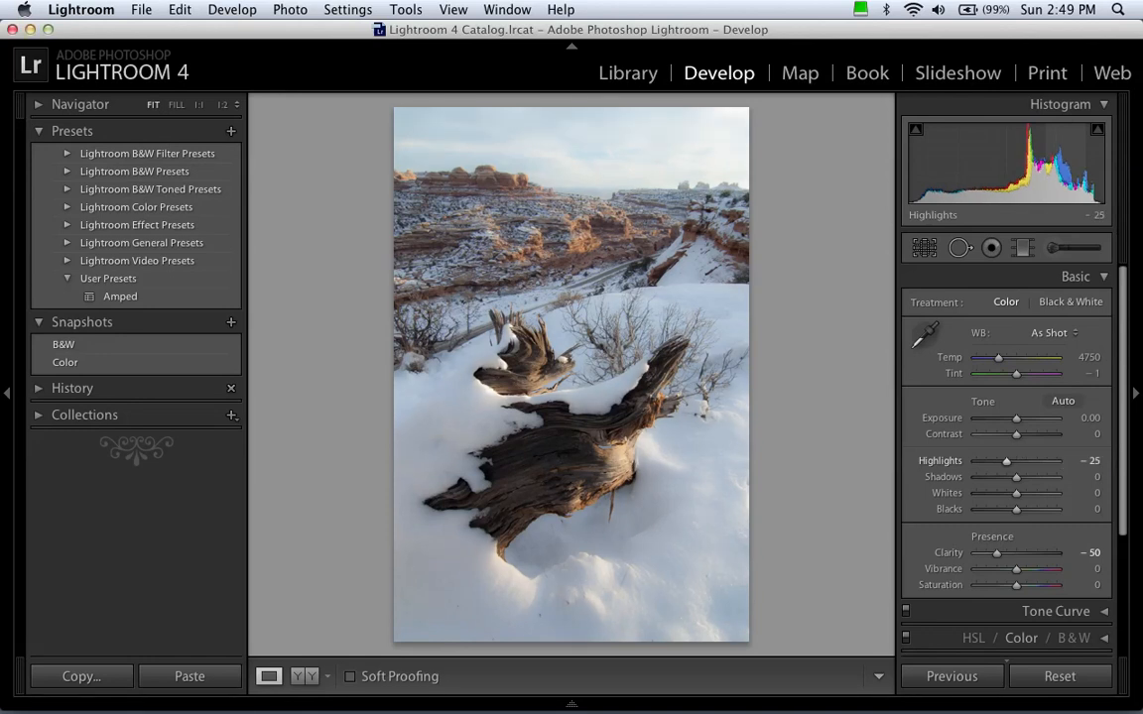
# Set the photo's Shadows to +25 and its Contrast to -25.
pyautogui.click(1090, 478)
pyautogui.write('25')
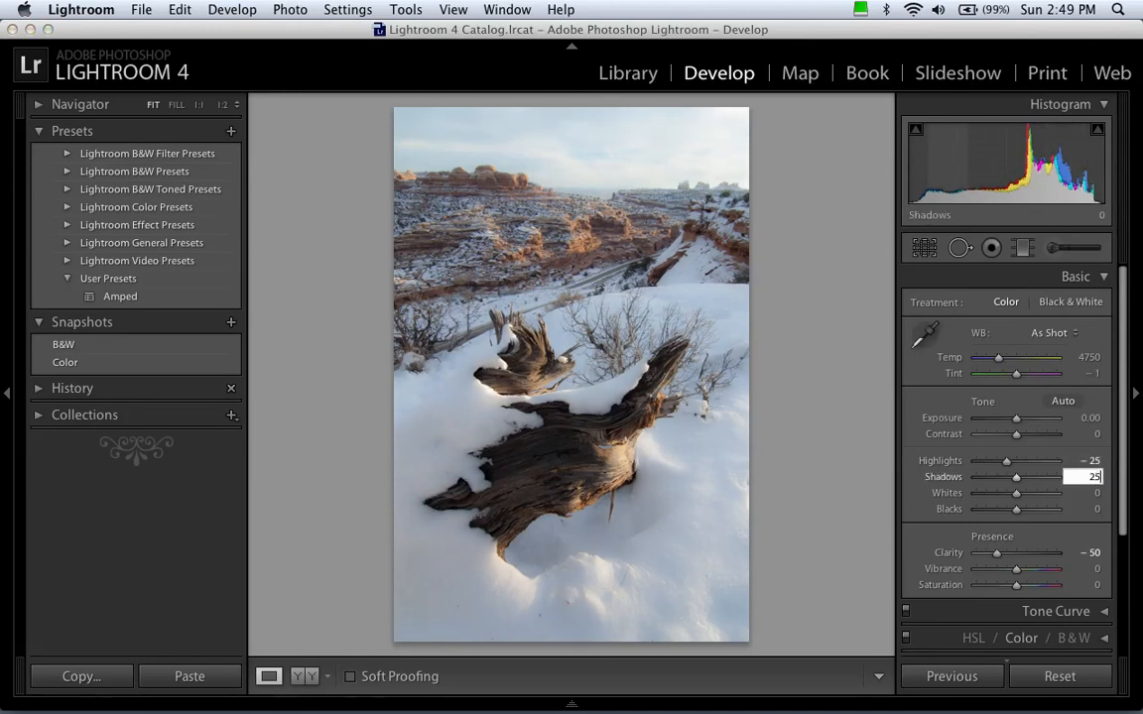
pyautogui.press('Return')
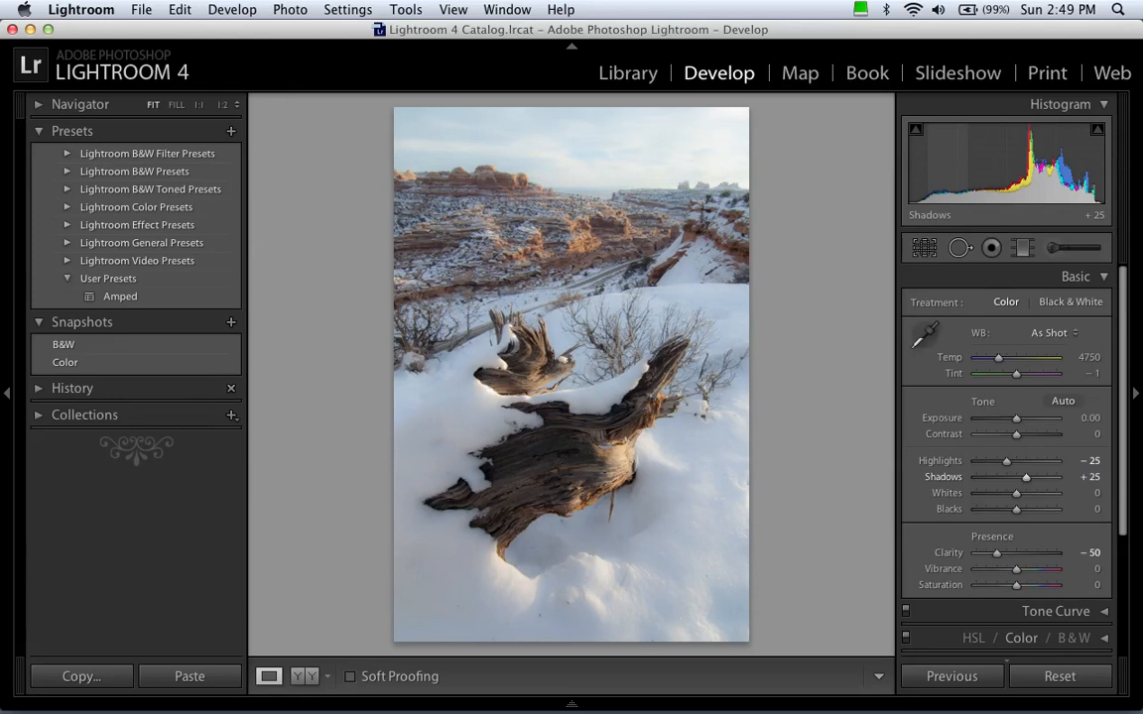
pyautogui.click(1091, 434)
pyautogui.write('-25')
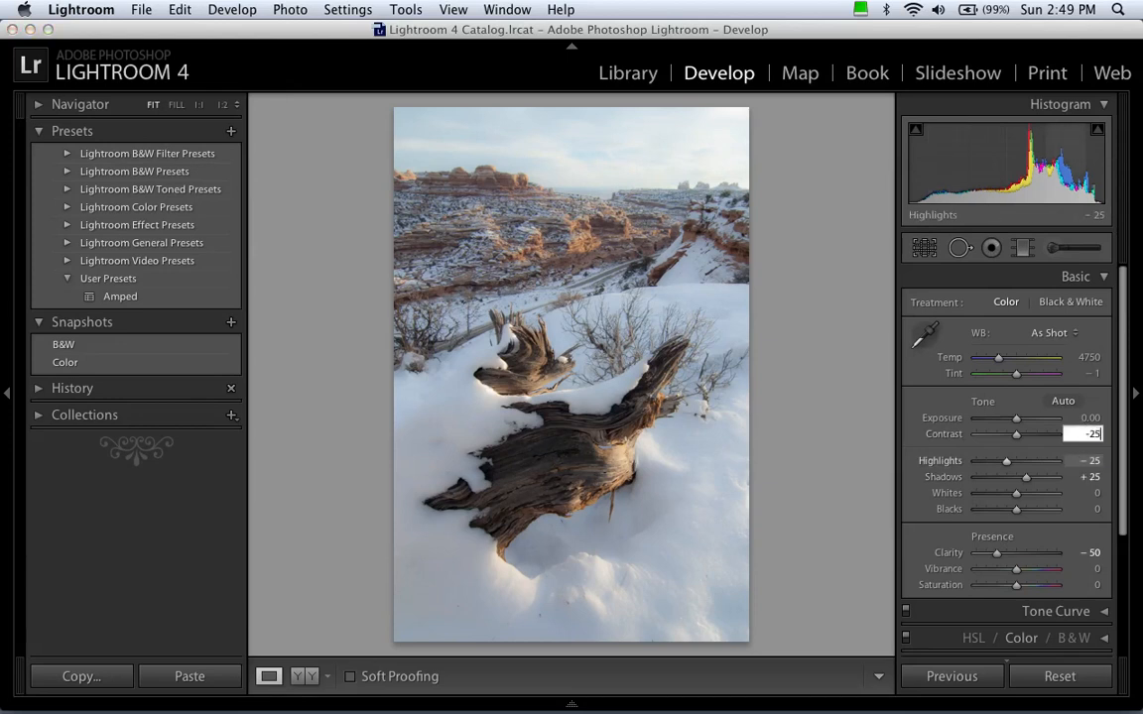
pyautogui.press('Return')
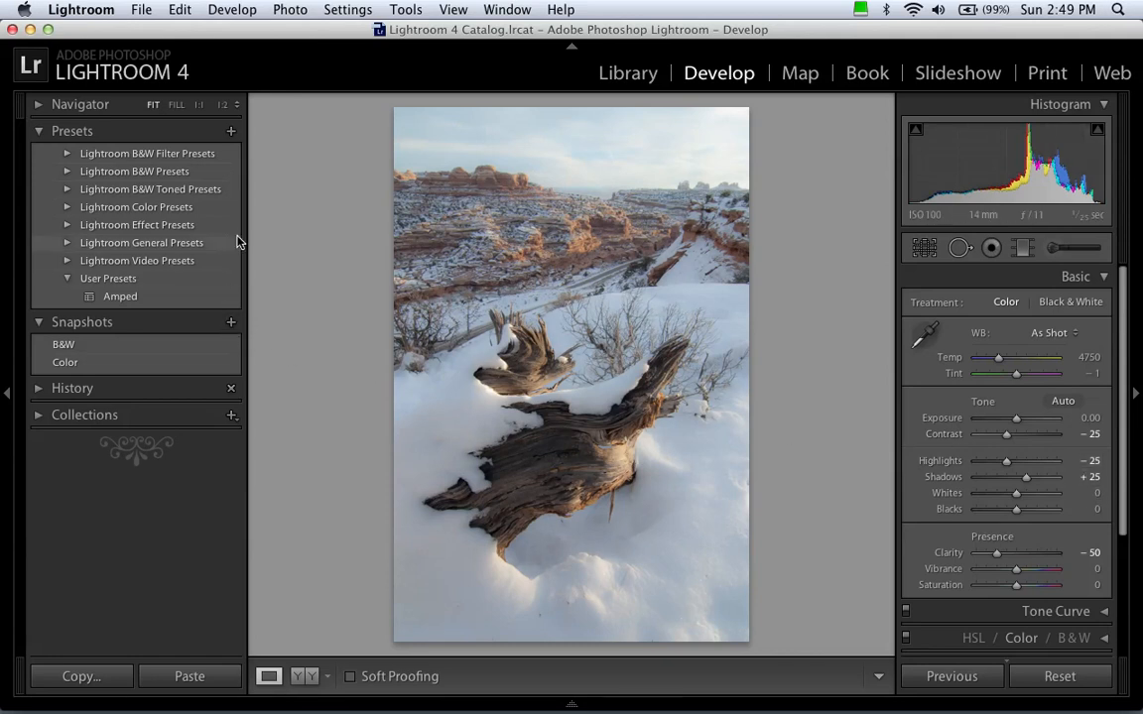
# Create a develop preset named "Soft" in User Presets from Contrast, Highlights, Shadows, Clarity and Process Version, and compare it with Amped on the photo.
pyautogui.click(231, 132)
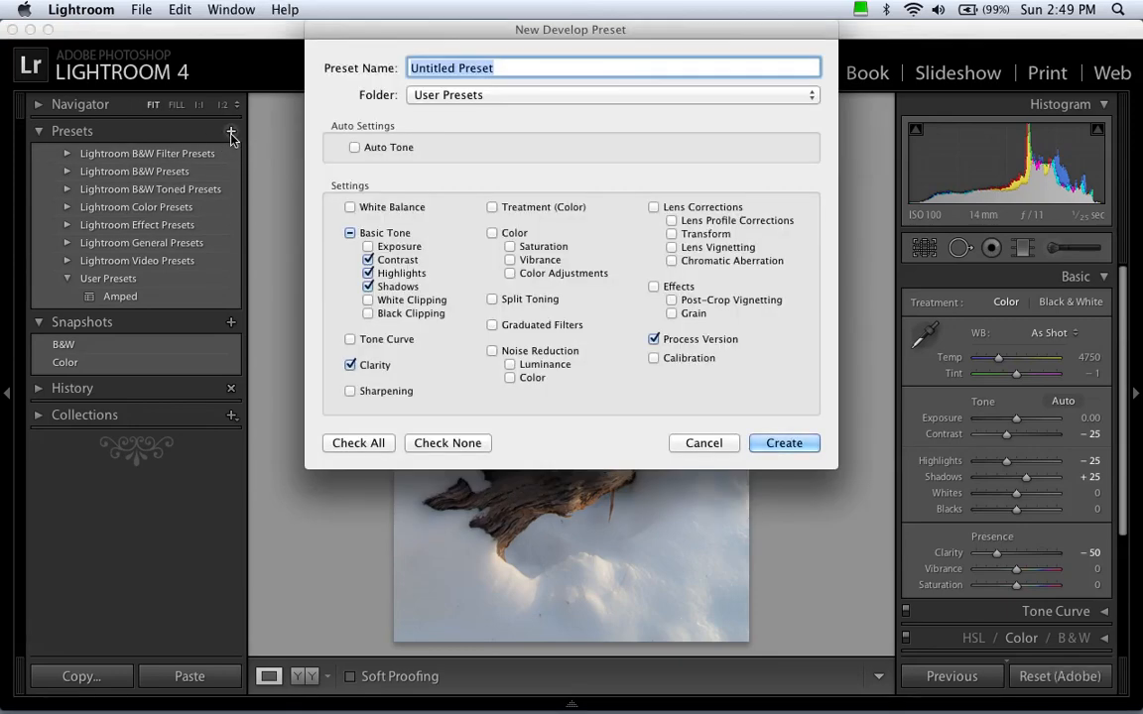
pyautogui.write('Soft')
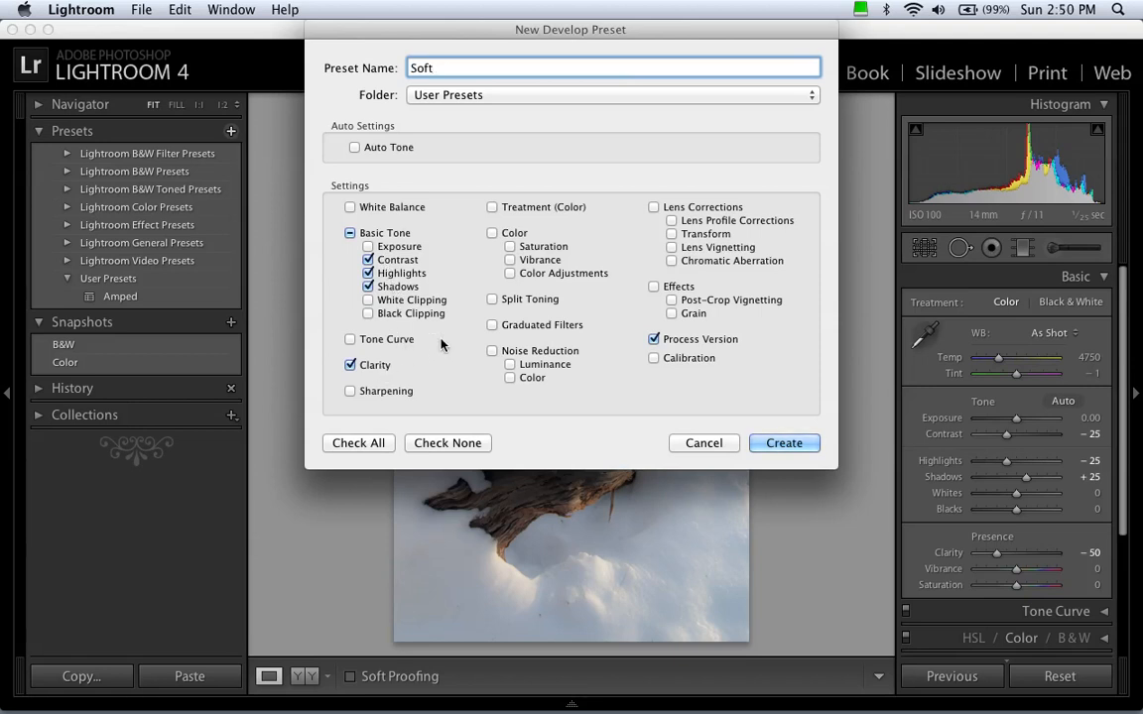
pyautogui.click(809, 445)
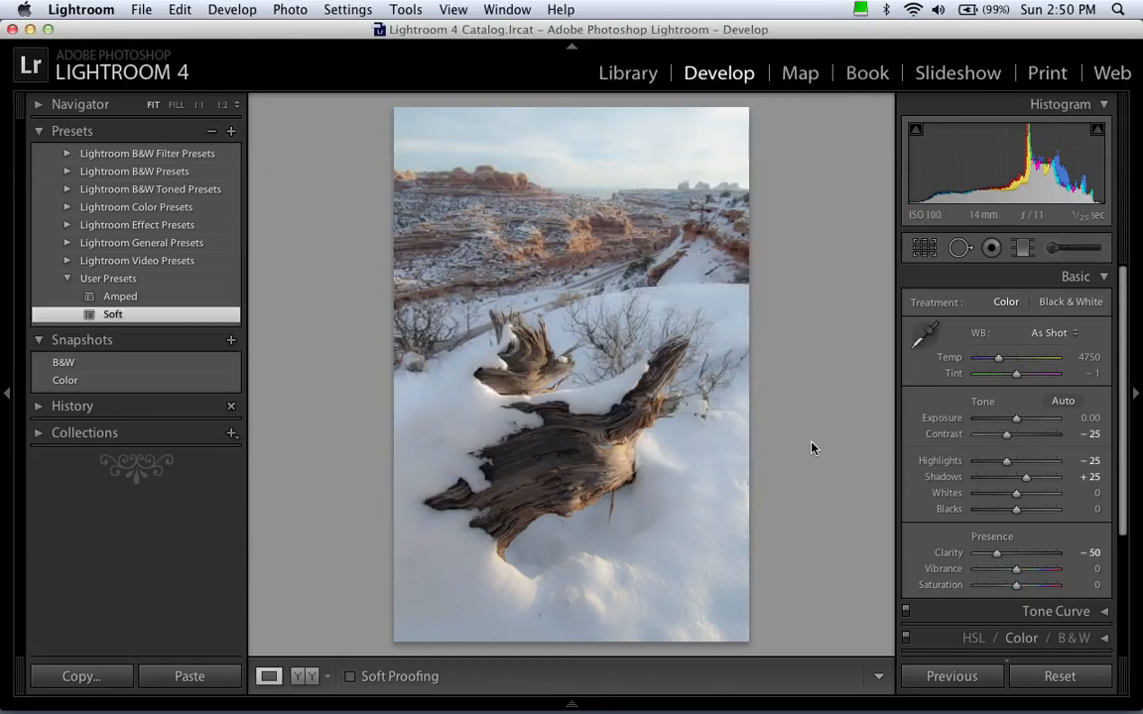
pyautogui.click(144, 298)
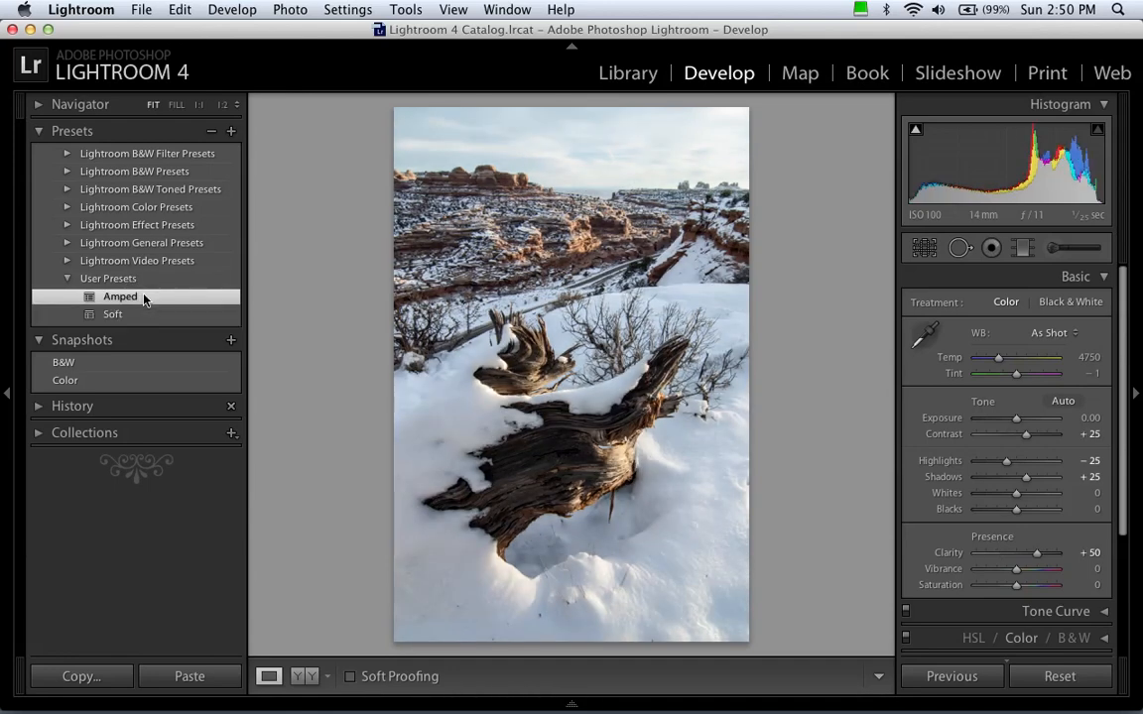
pyautogui.click(135, 318)
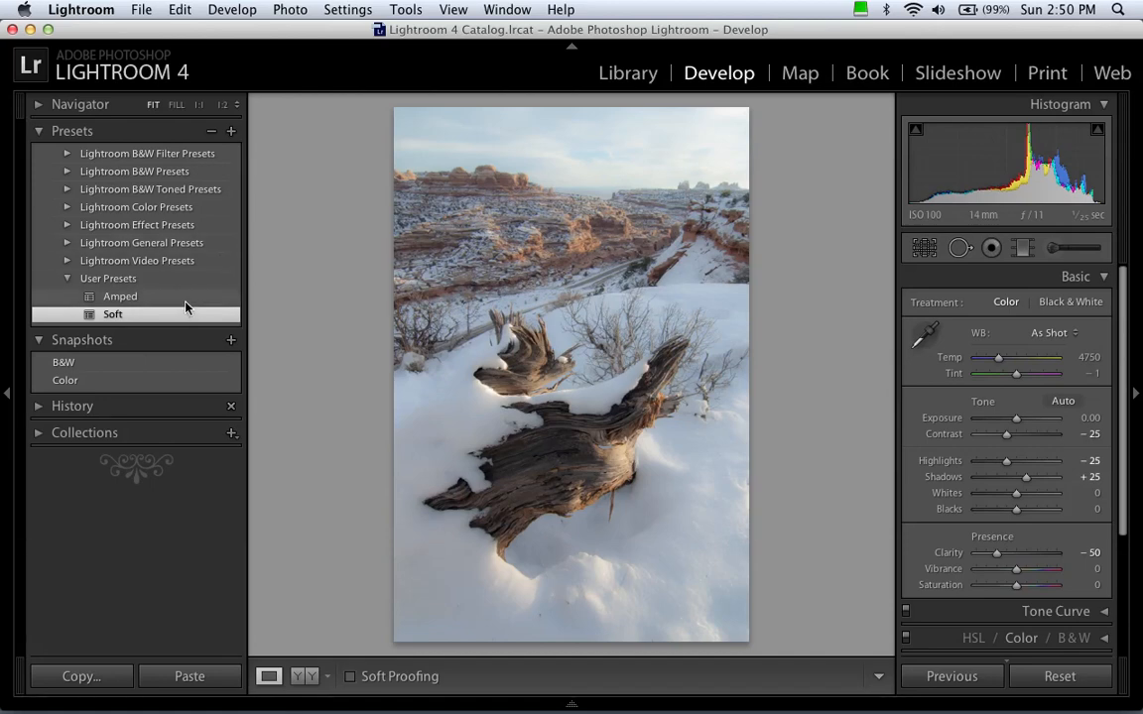
# In the Library module, apply the Soft user preset to photo 58 of the driftwood and buttes, and show it in Loupe view.
pyautogui.click(609, 79)
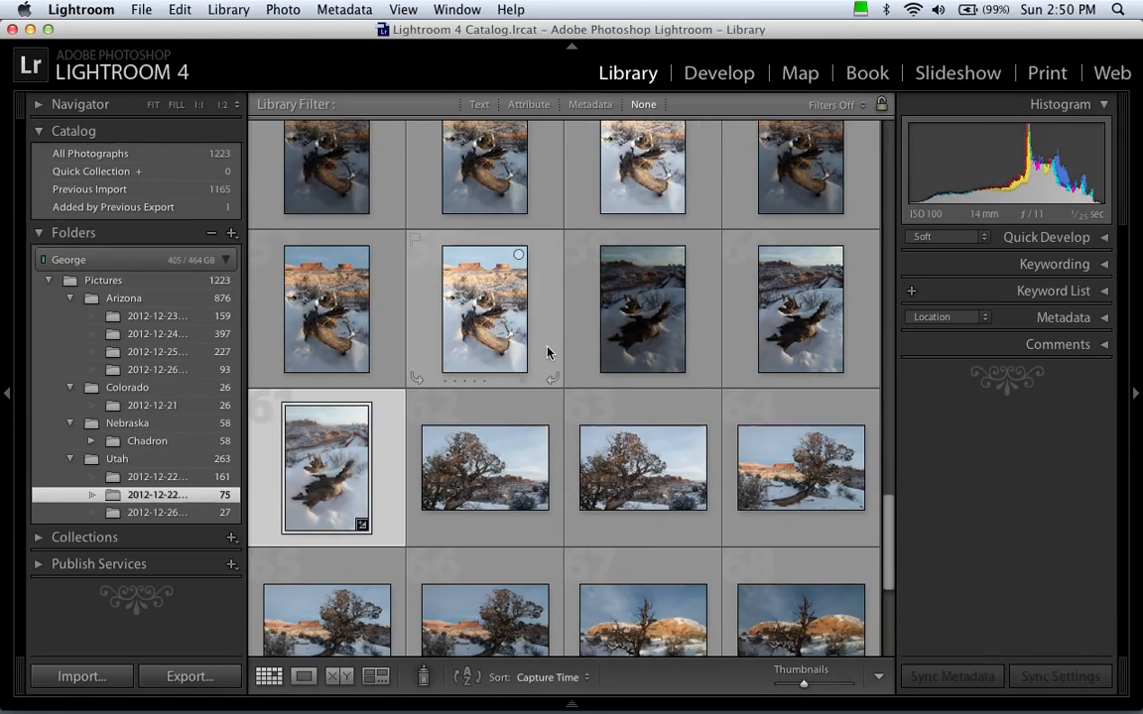
pyautogui.click(474, 329)
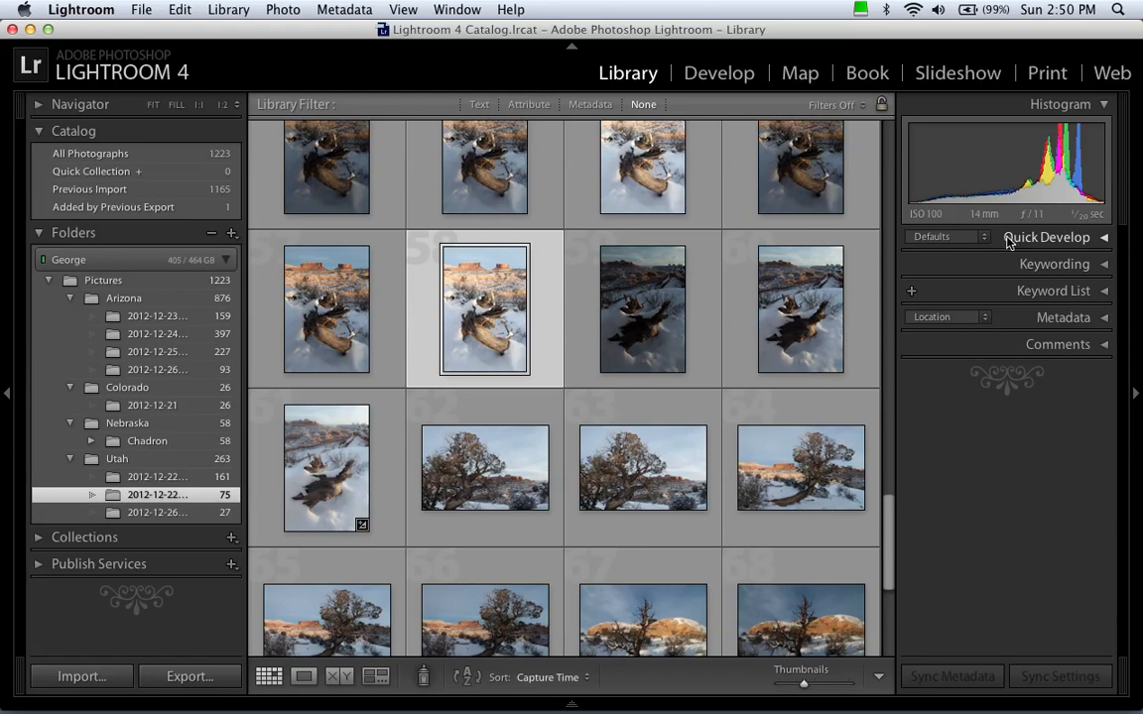
pyautogui.click(938, 237)
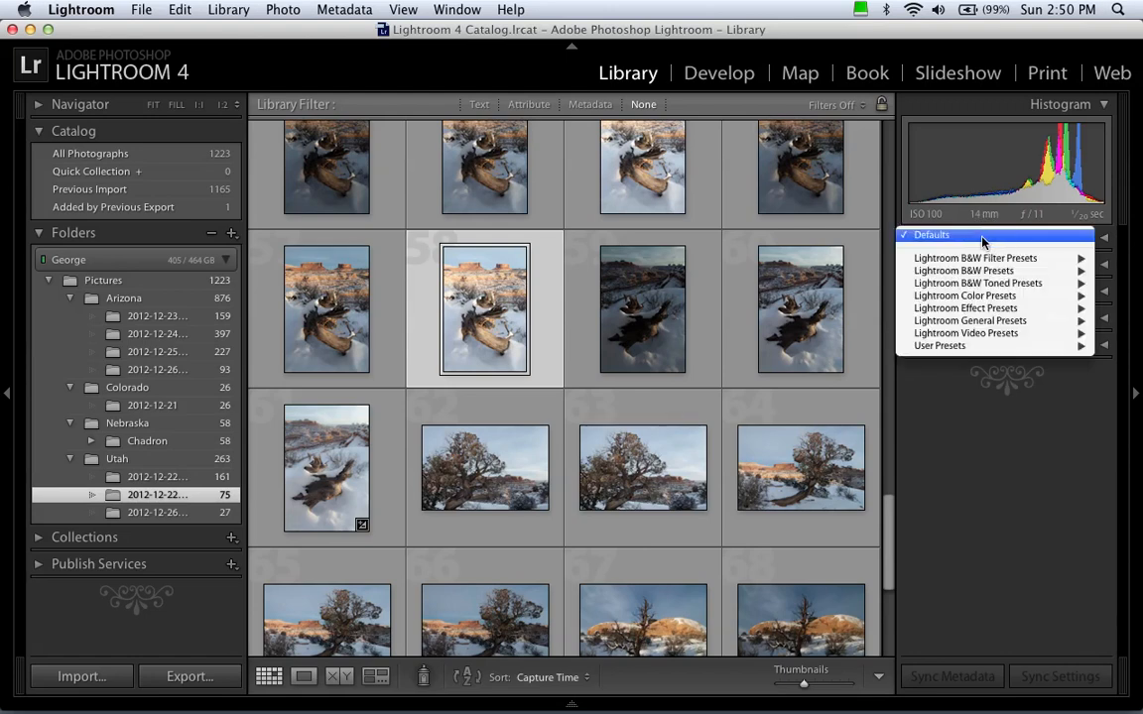
pyautogui.moveTo(942, 345)
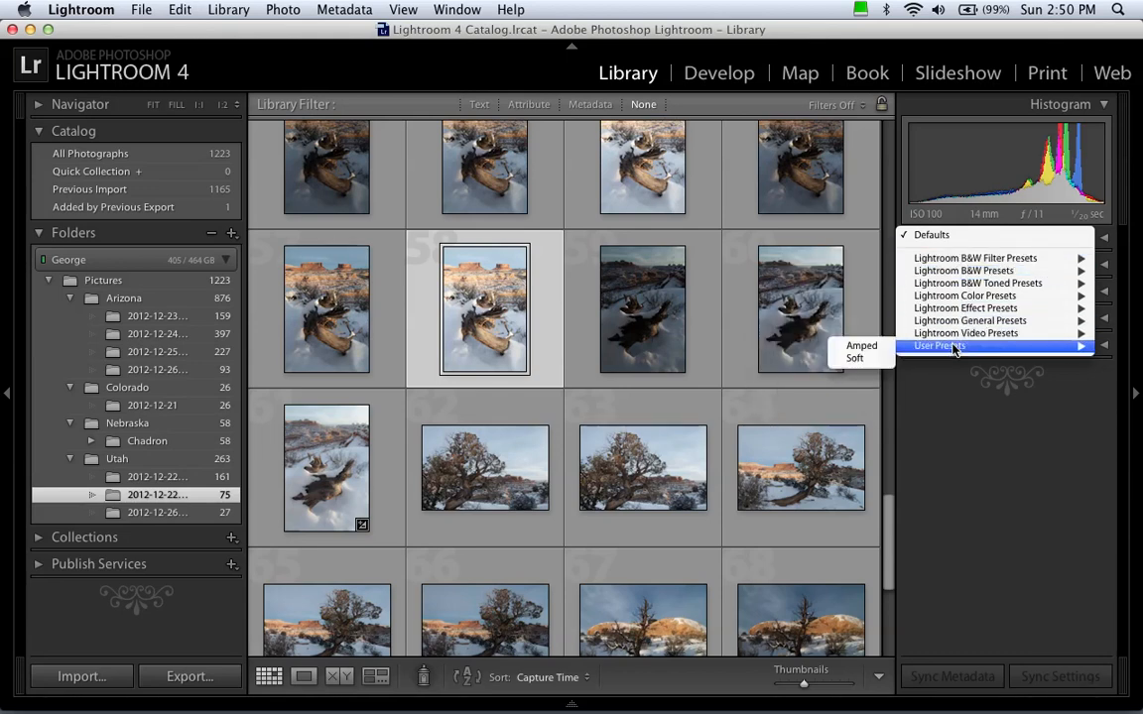
pyautogui.click(864, 360)
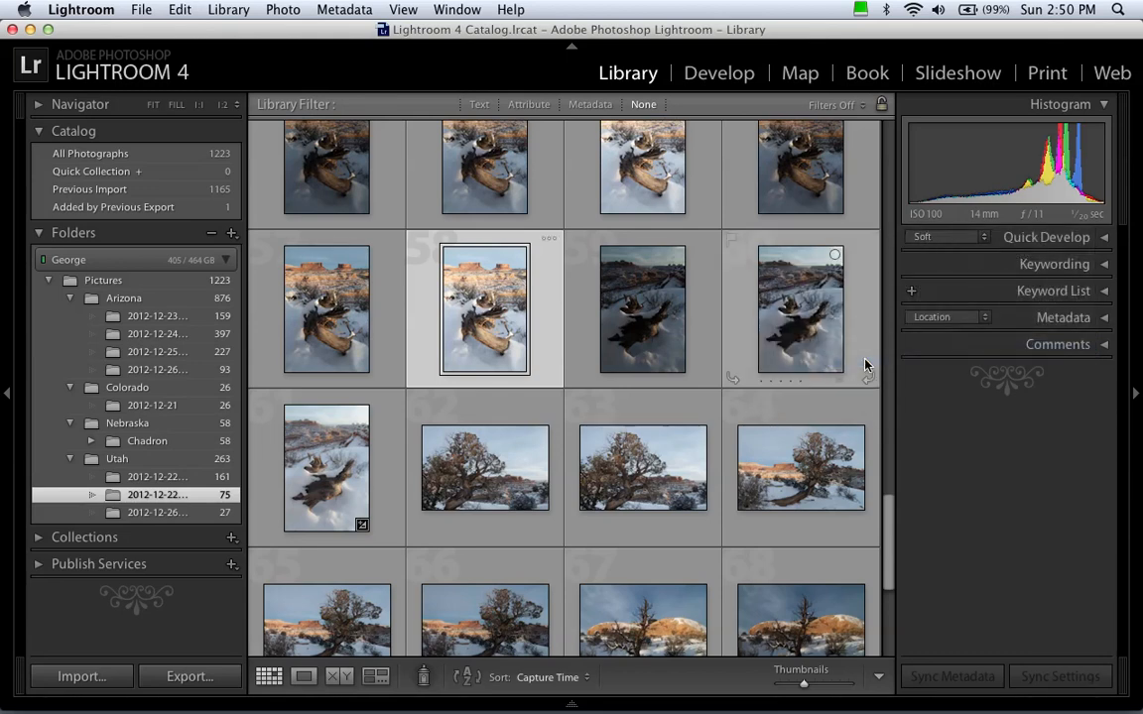
pyautogui.click(303, 678)
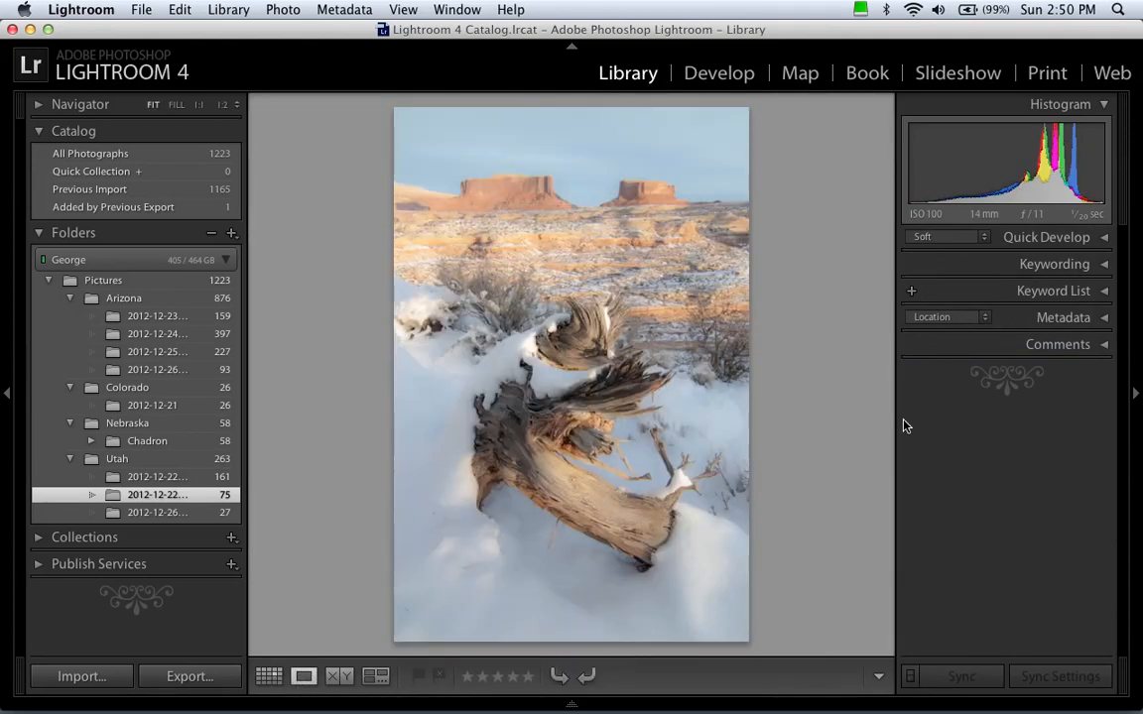
# Apply the Amped user preset to the enlarged driftwood photo through Quick Develop.
pyautogui.click(939, 238)
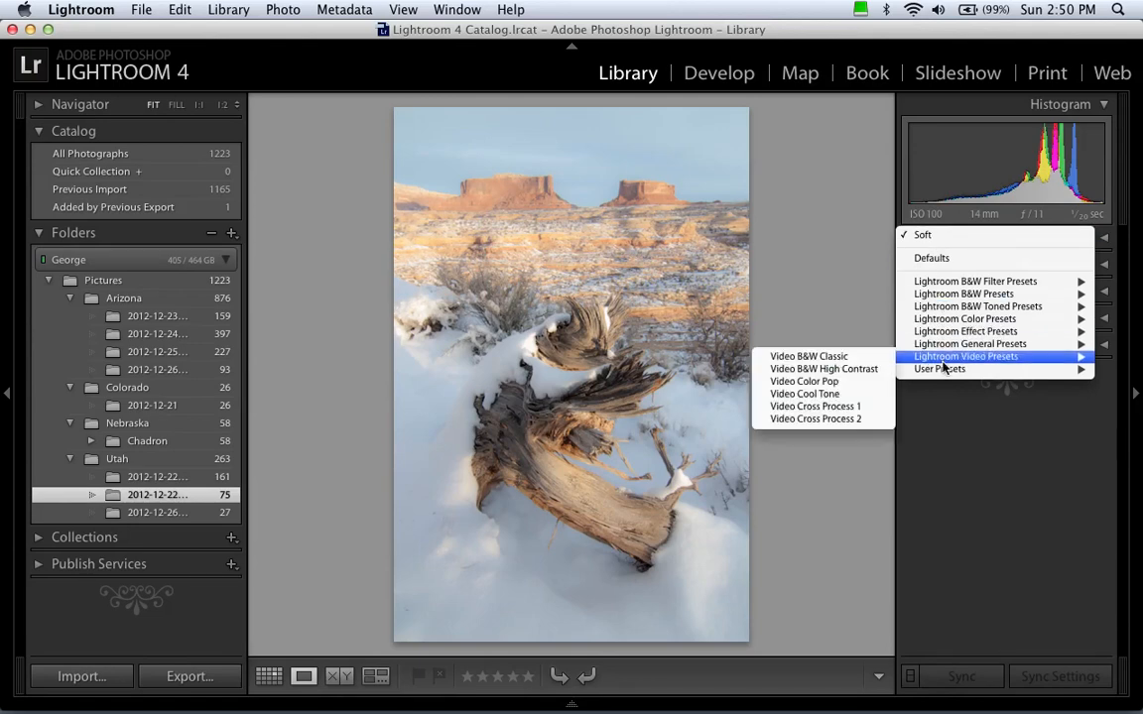
pyautogui.moveTo(944, 370)
pyautogui.click(862, 370)
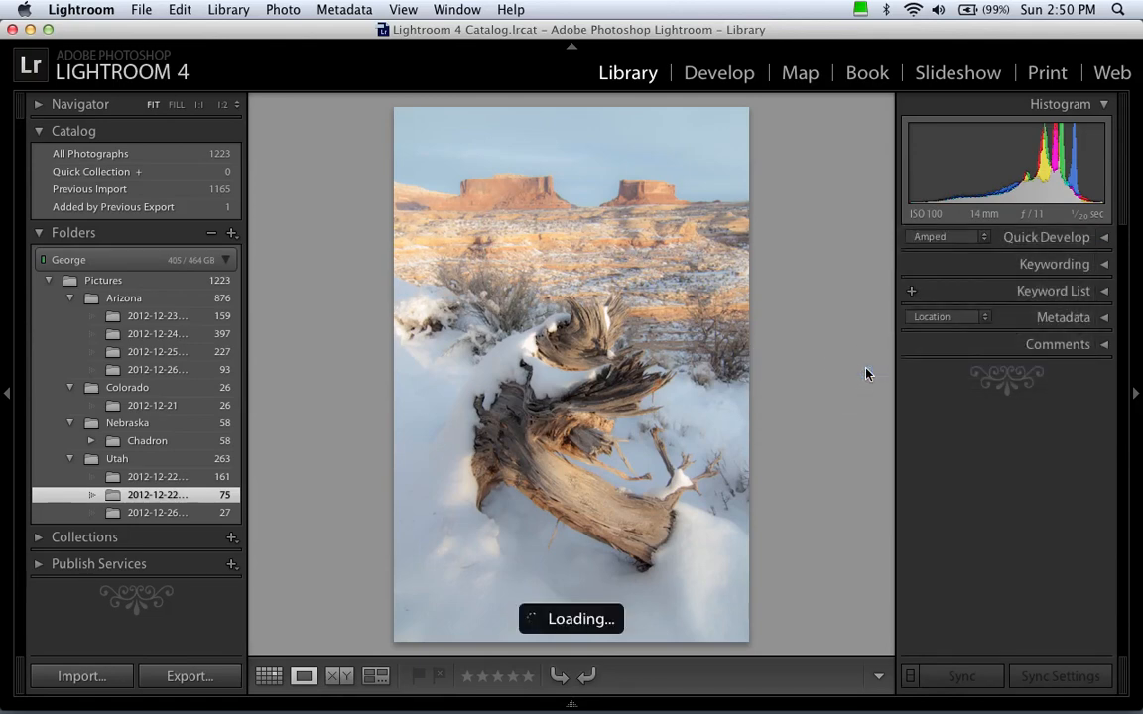